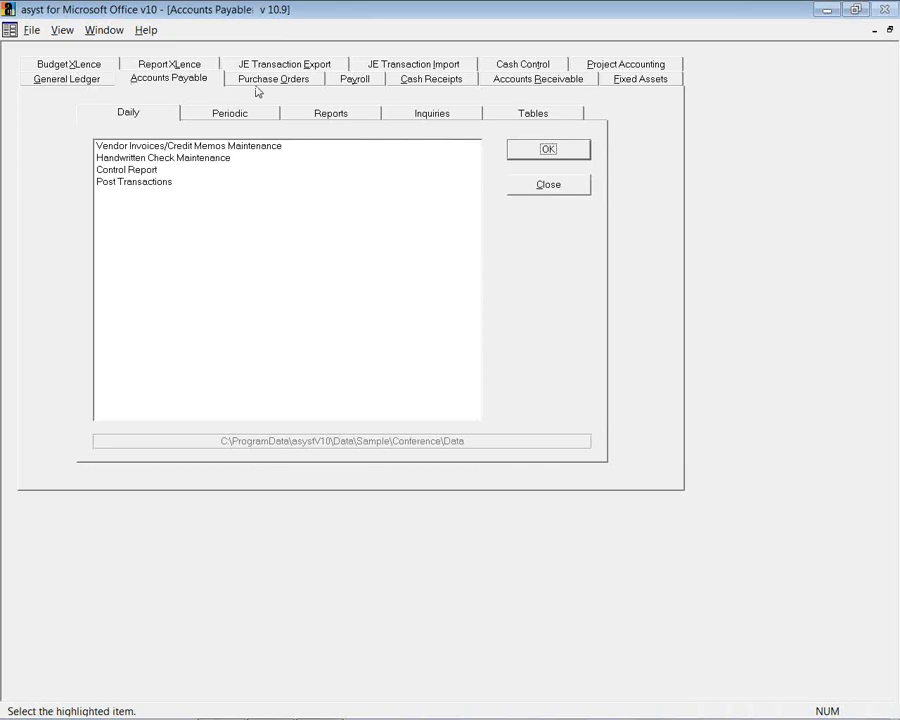
Step: Browse the accounting modules and examine the General Ledger's Daily, Periodic, Reports, Inquiries and Tables options
{"action": "left_click", "coordinate": [256, 82]}
{"action": "left_click", "coordinate": [356, 82]}
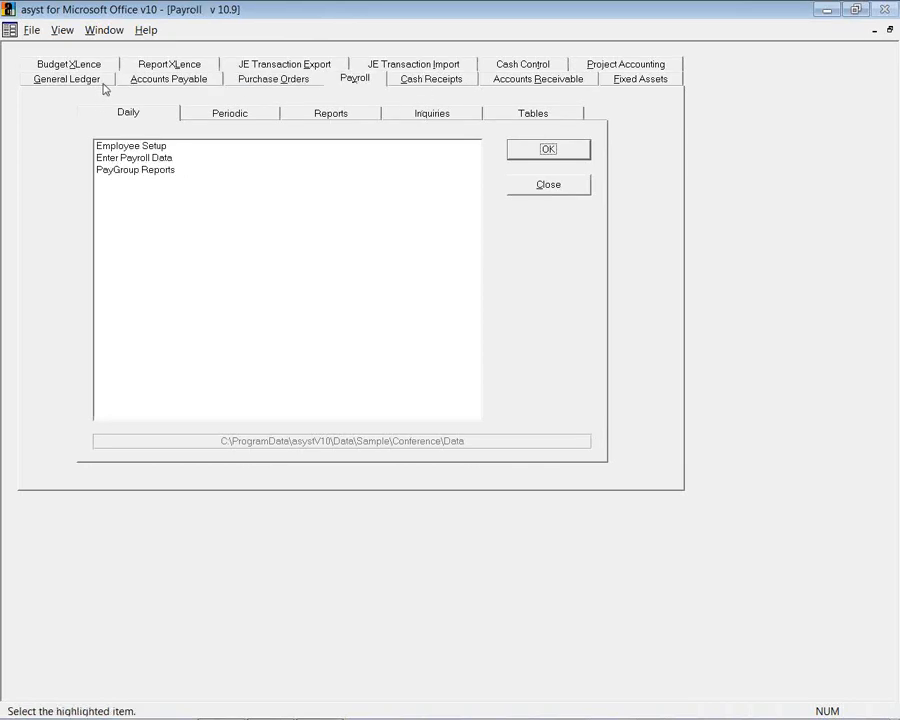
{"action": "left_click", "coordinate": [70, 77]}
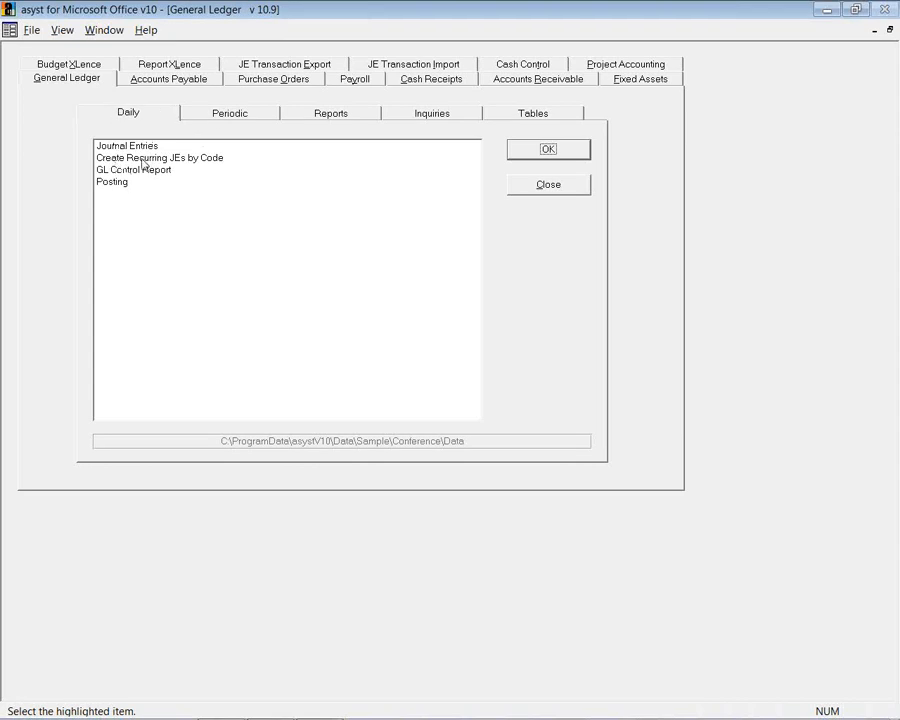
{"action": "left_click", "coordinate": [215, 116]}
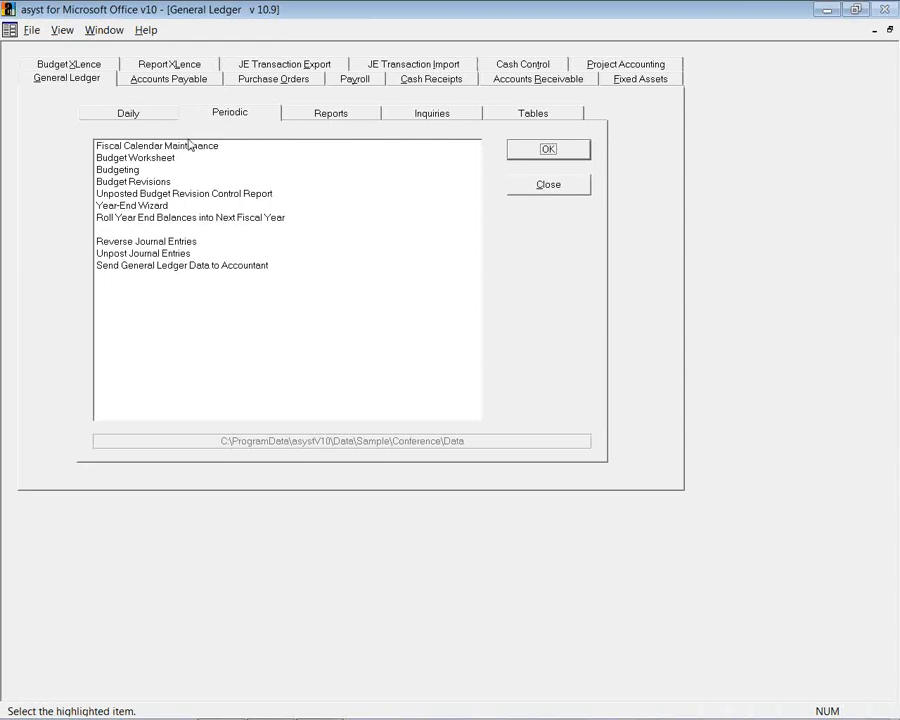
{"action": "left_click", "coordinate": [305, 117]}
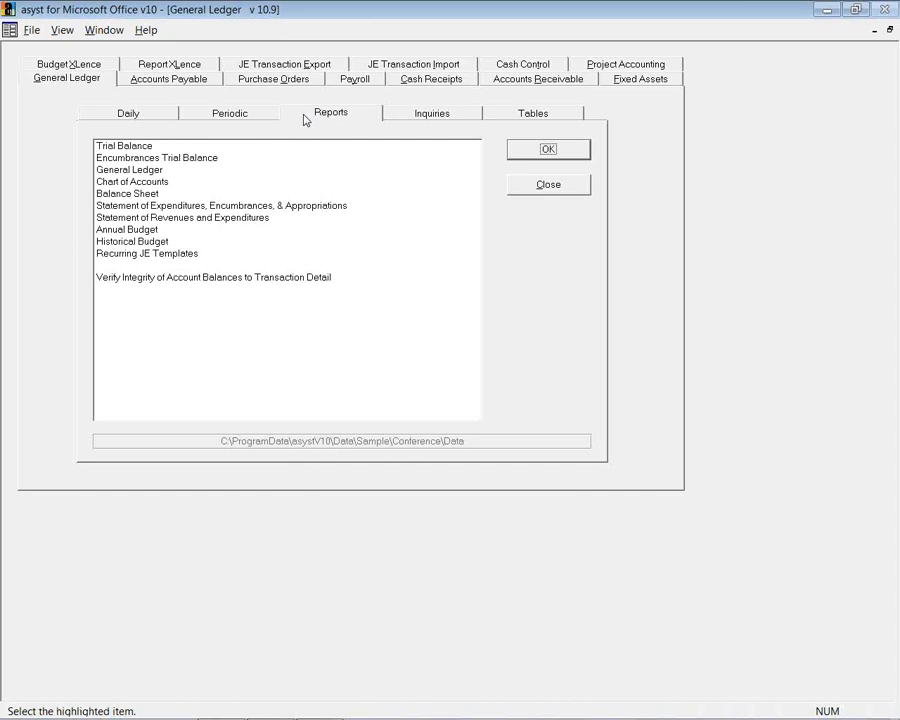
{"action": "left_click", "coordinate": [414, 118]}
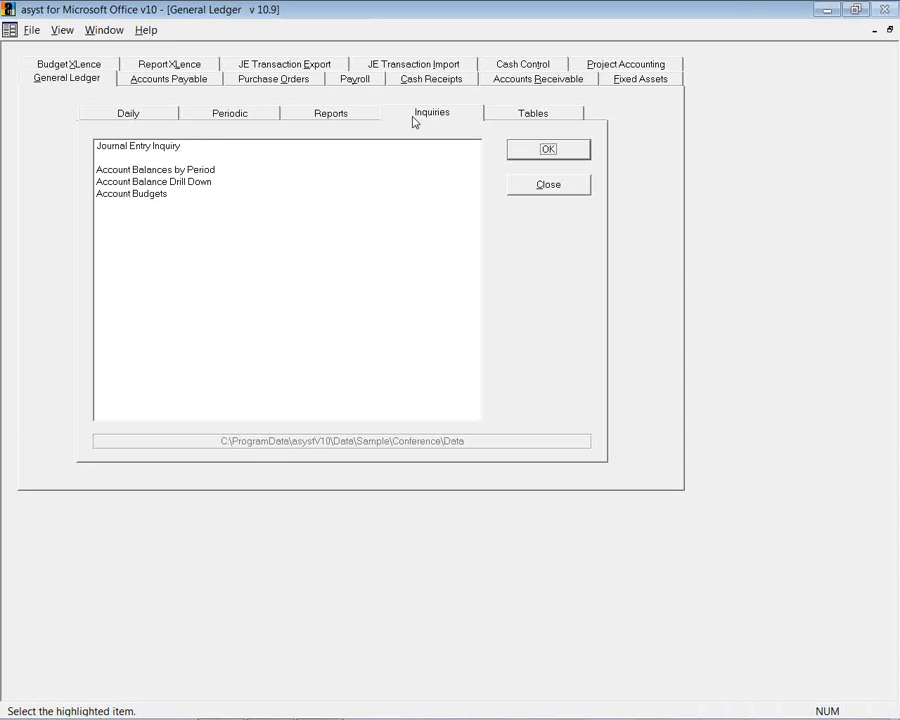
{"action": "left_click", "coordinate": [492, 119]}
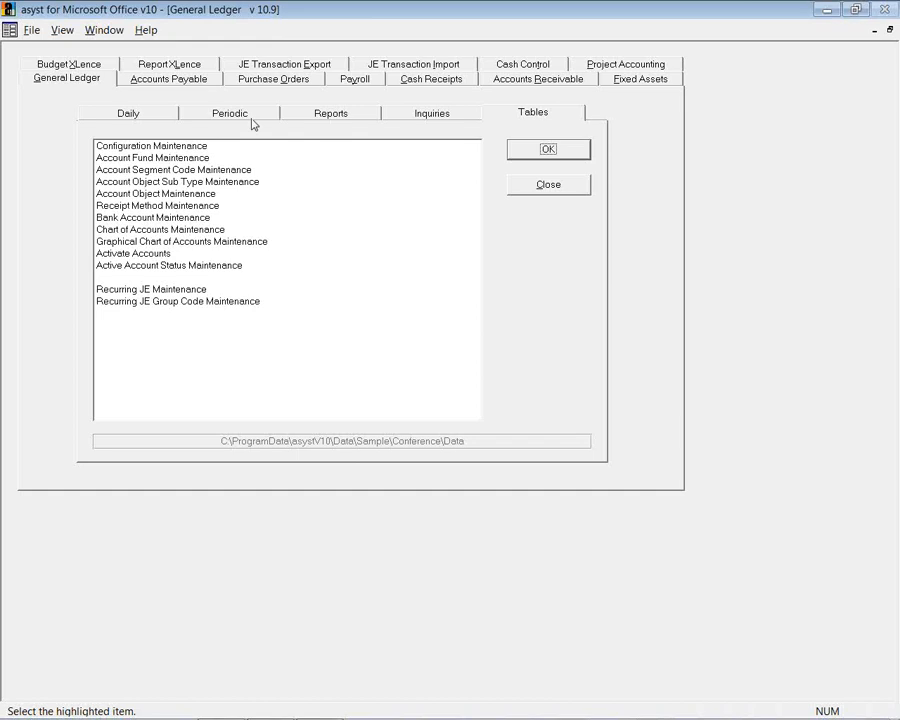
Step: Open the Accumulated Depreciation journal entry in Journal Entry Maintenance, using a lookup without any criteria
{"action": "left_click", "coordinate": [170, 116]}
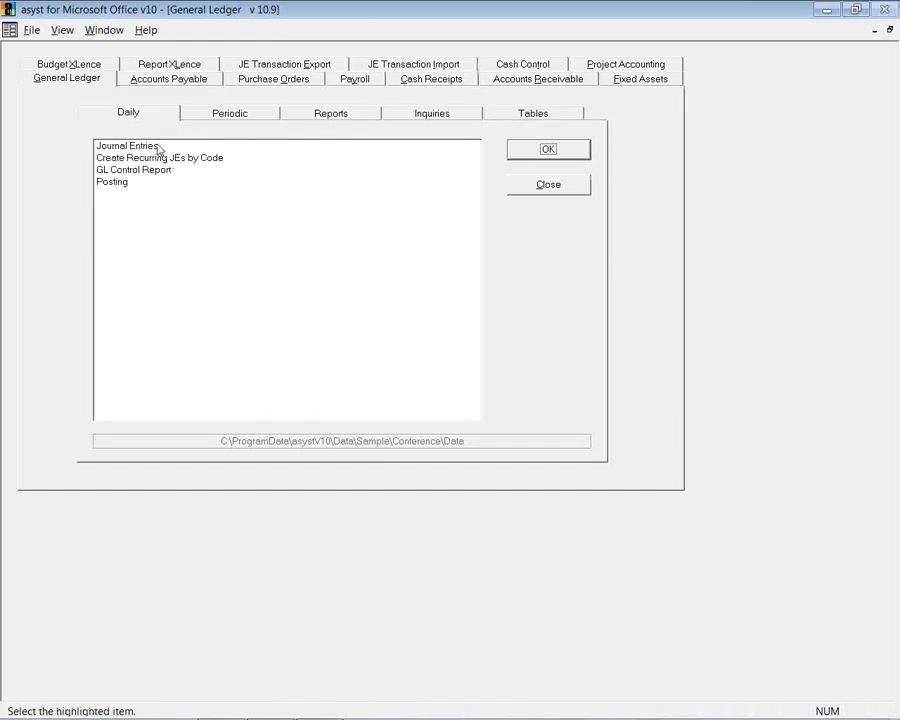
{"action": "left_click", "coordinate": [152, 148]}
{"action": "double_click", "coordinate": [152, 148]}
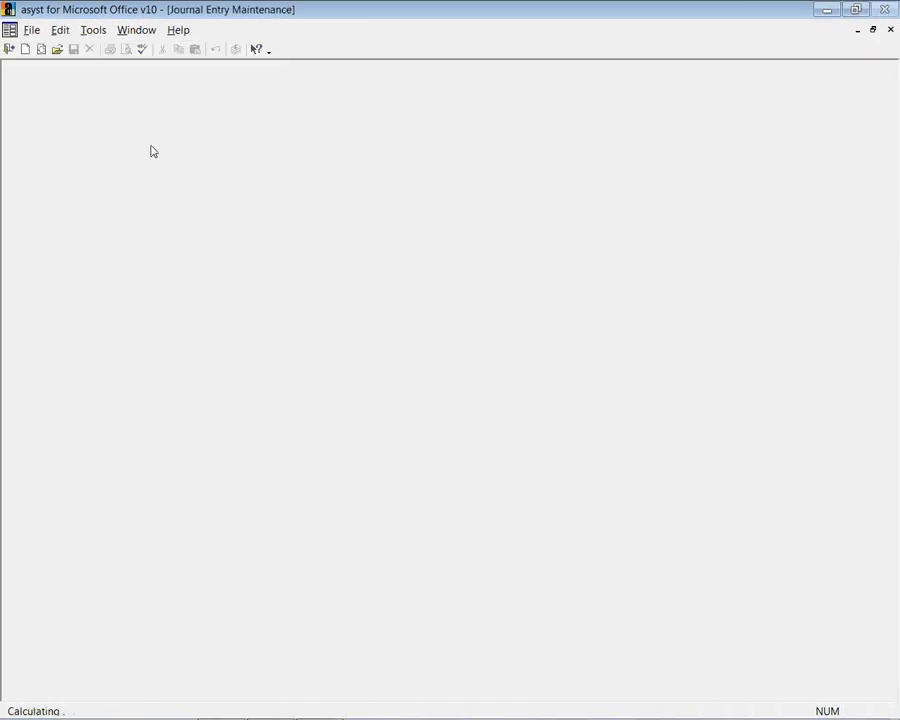
{"action": "left_click", "coordinate": [57, 49]}
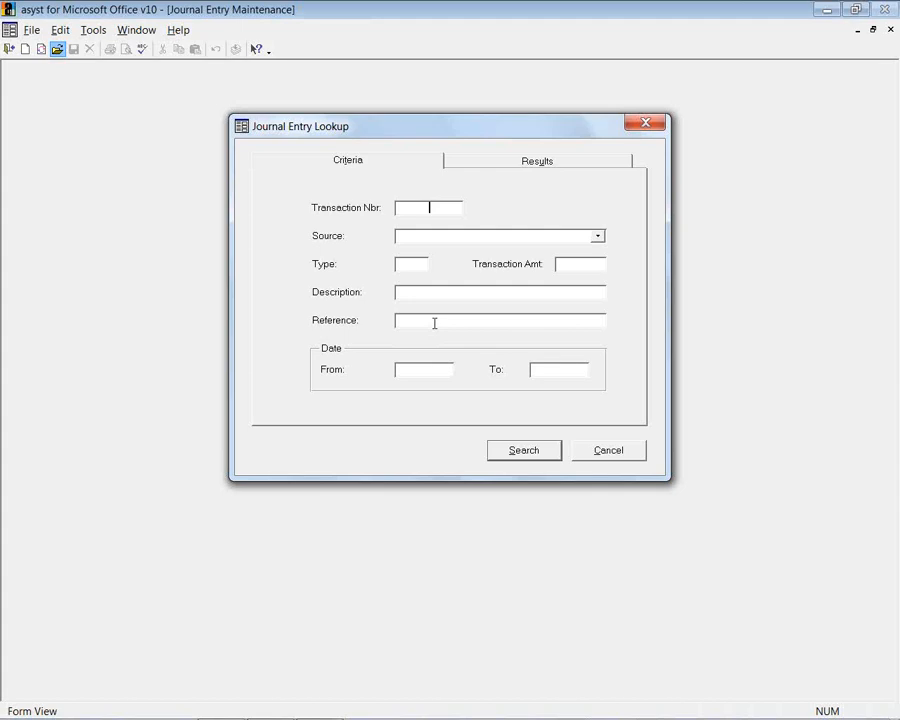
{"action": "left_click", "coordinate": [502, 455]}
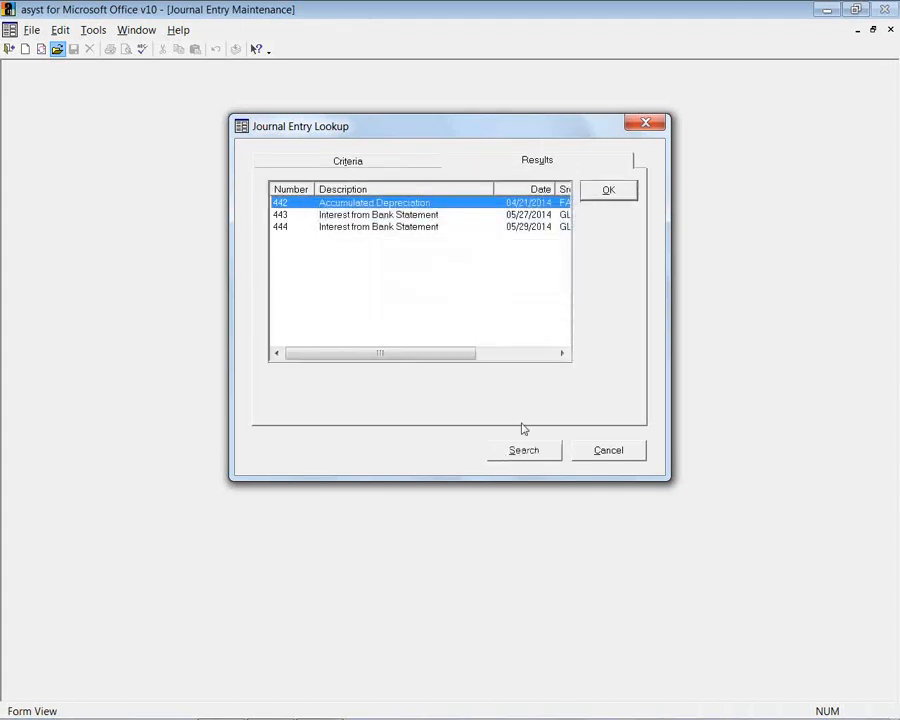
{"action": "left_click", "coordinate": [622, 190]}
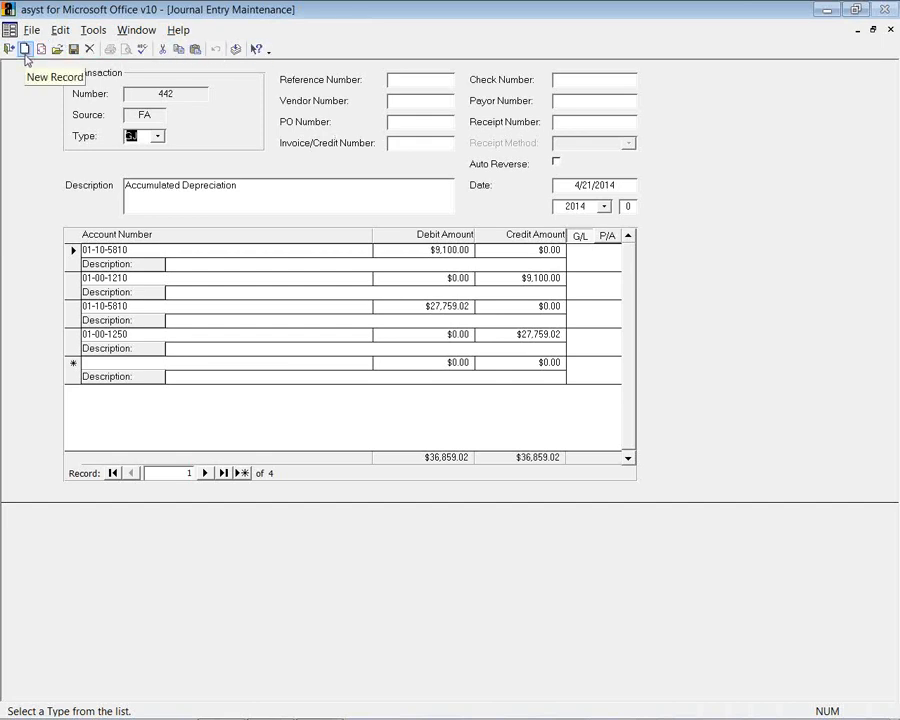
Step: View the Log a HELPLINE Call form from the journal entry and close it without submitting
{"action": "left_click", "coordinate": [171, 33]}
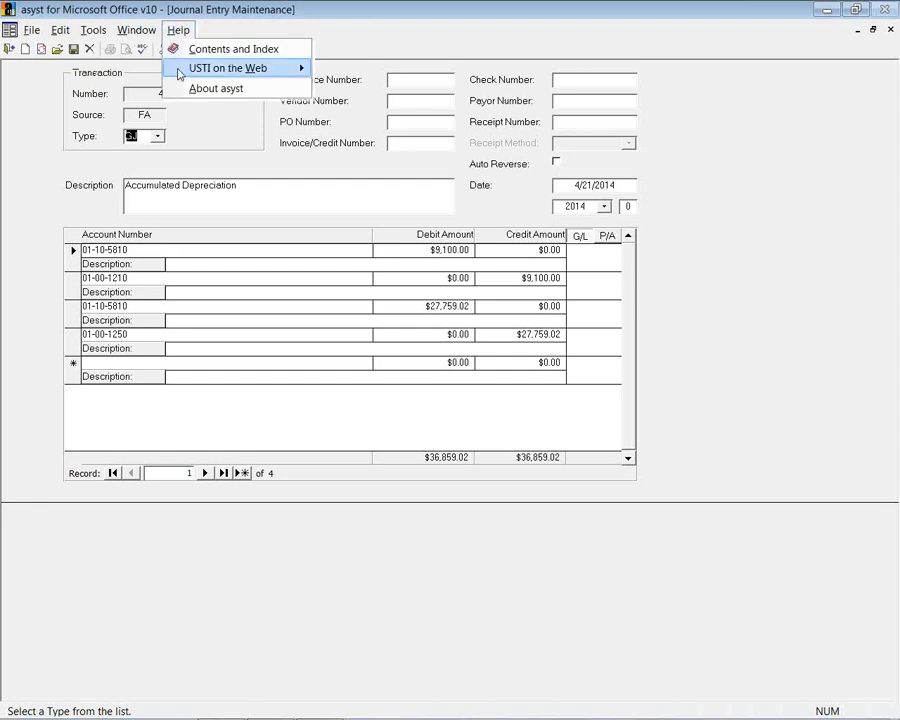
{"action": "mouse_move", "coordinate": [178, 70]}
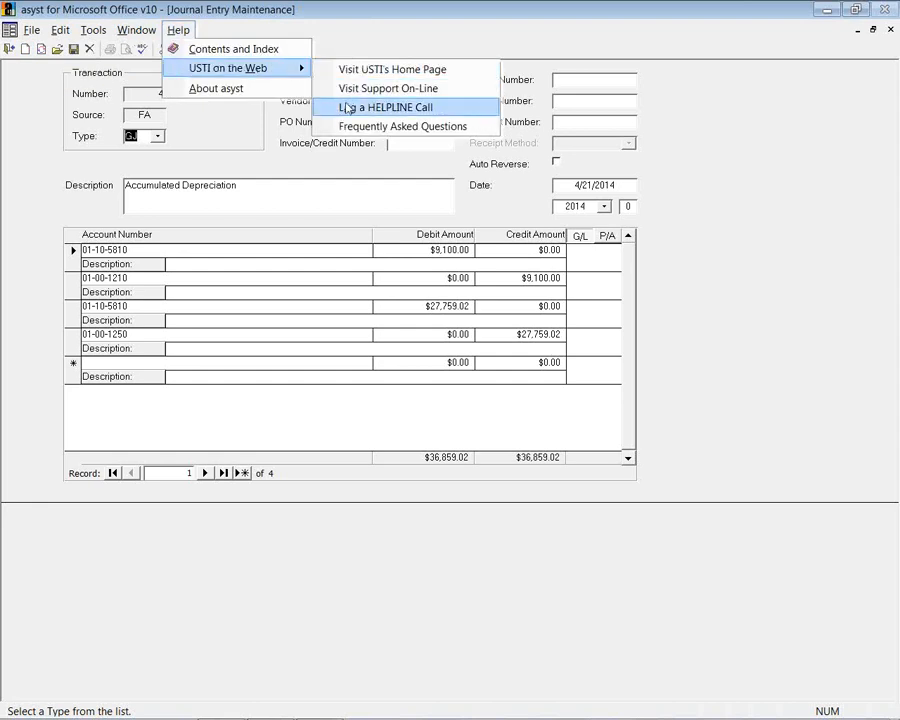
{"action": "left_click", "coordinate": [346, 107]}
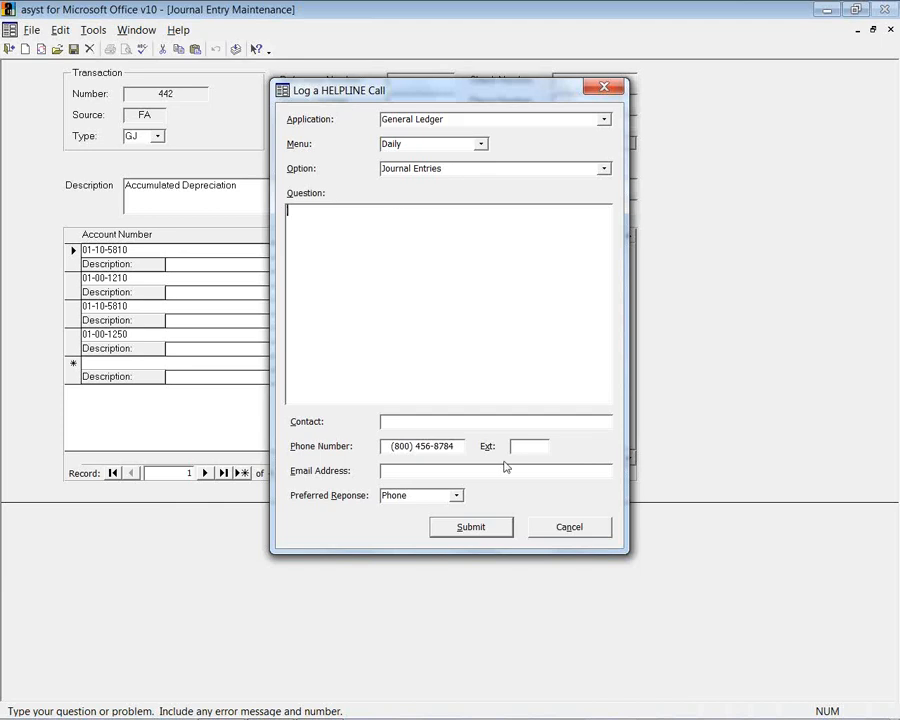
{"action": "left_click", "coordinate": [565, 528]}
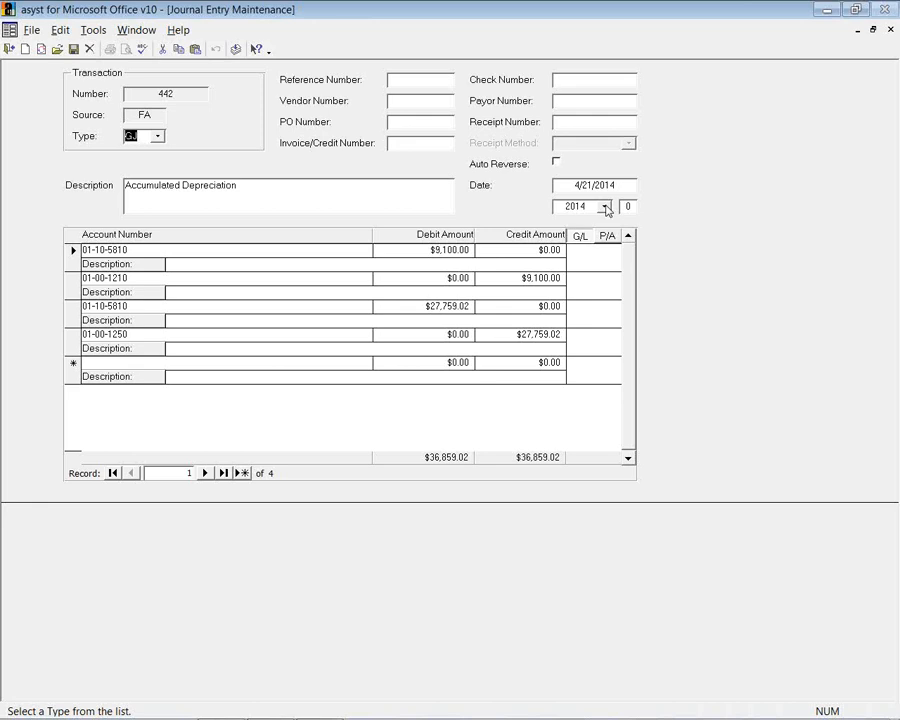
Step: Examine the project, task and category choices for the first journal entry line, and return to its General Ledger accounts
{"action": "left_click", "coordinate": [610, 237]}
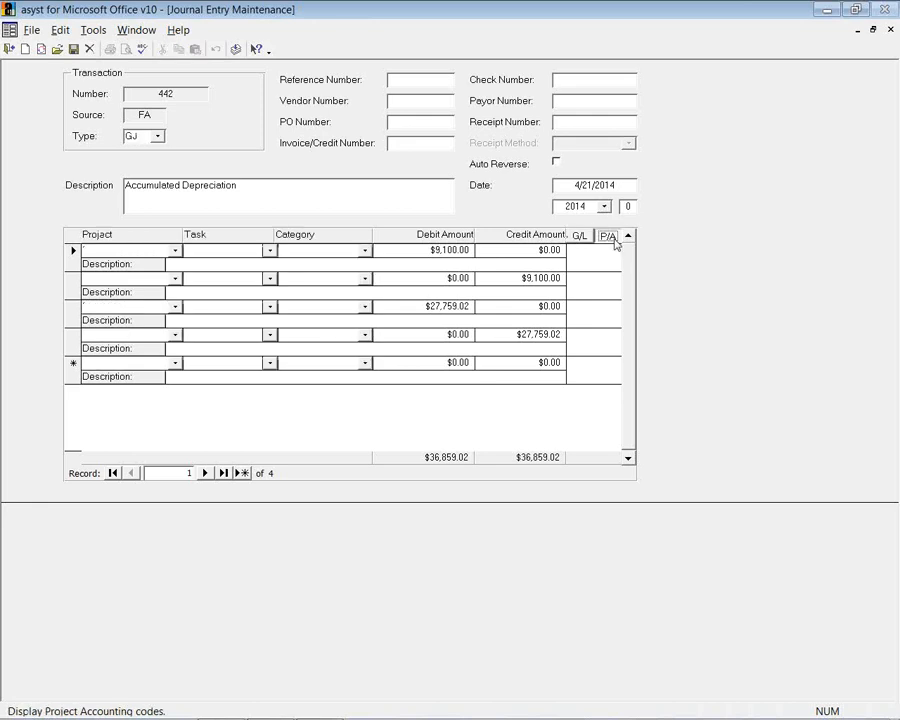
{"action": "left_click", "coordinate": [175, 251]}
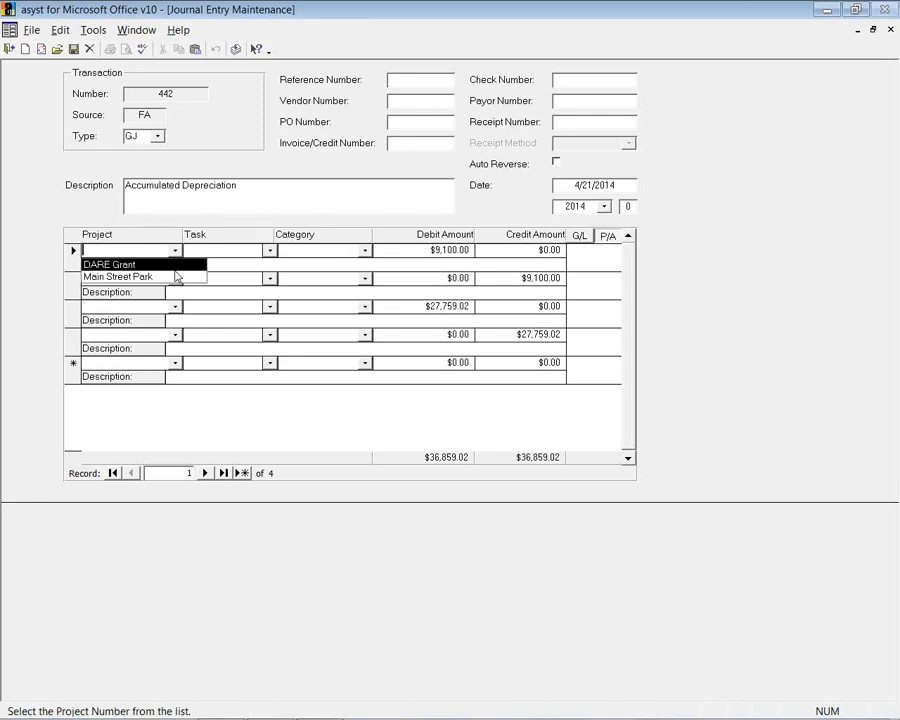
{"action": "left_click", "coordinate": [269, 251]}
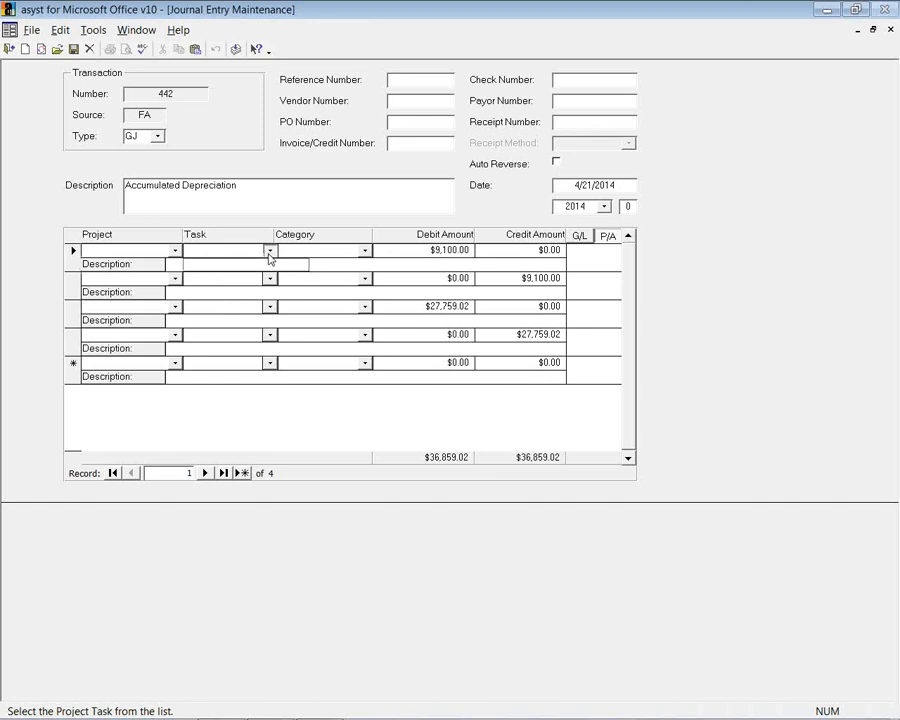
{"action": "left_click", "coordinate": [364, 250]}
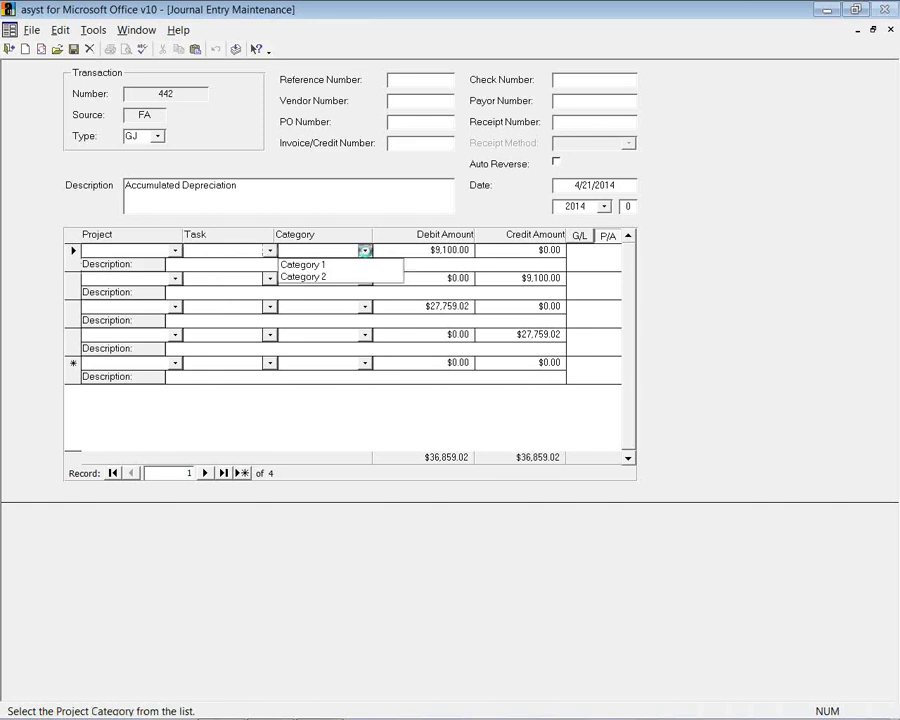
{"action": "left_click", "coordinate": [584, 240]}
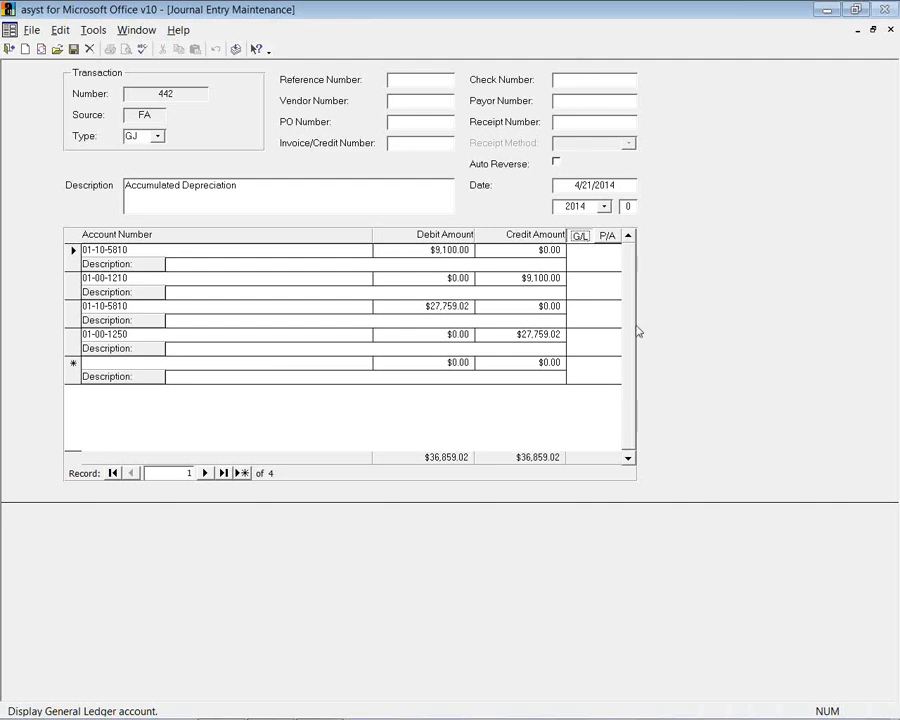
Step: Create a journal entry from the Franchise Tax recurring template and leave Journal Entry Maintenance
{"action": "left_click", "coordinate": [40, 49]}
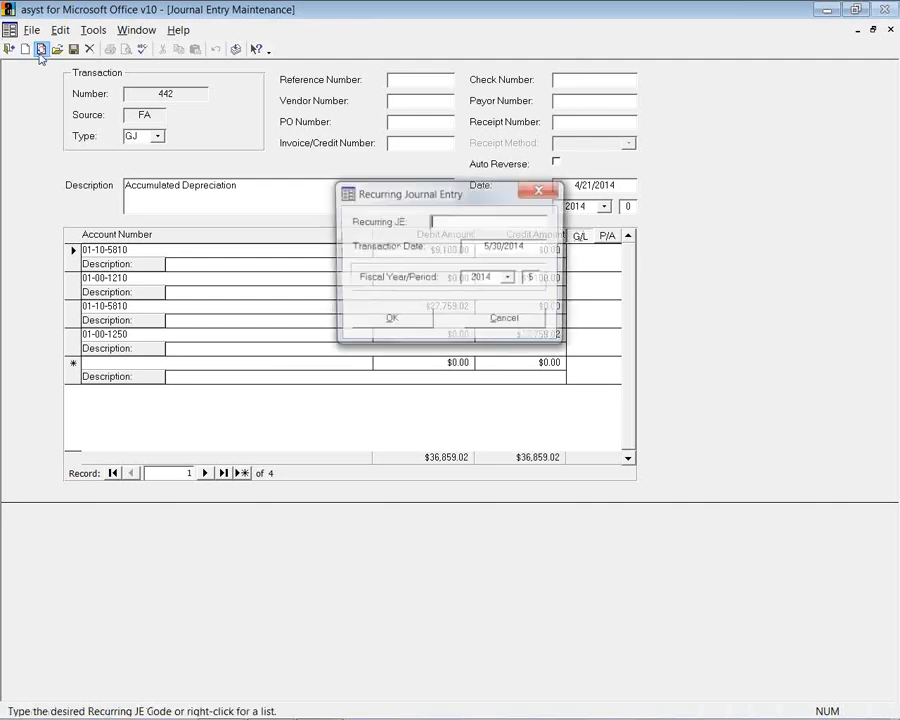
{"action": "right_click", "coordinate": [460, 221]}
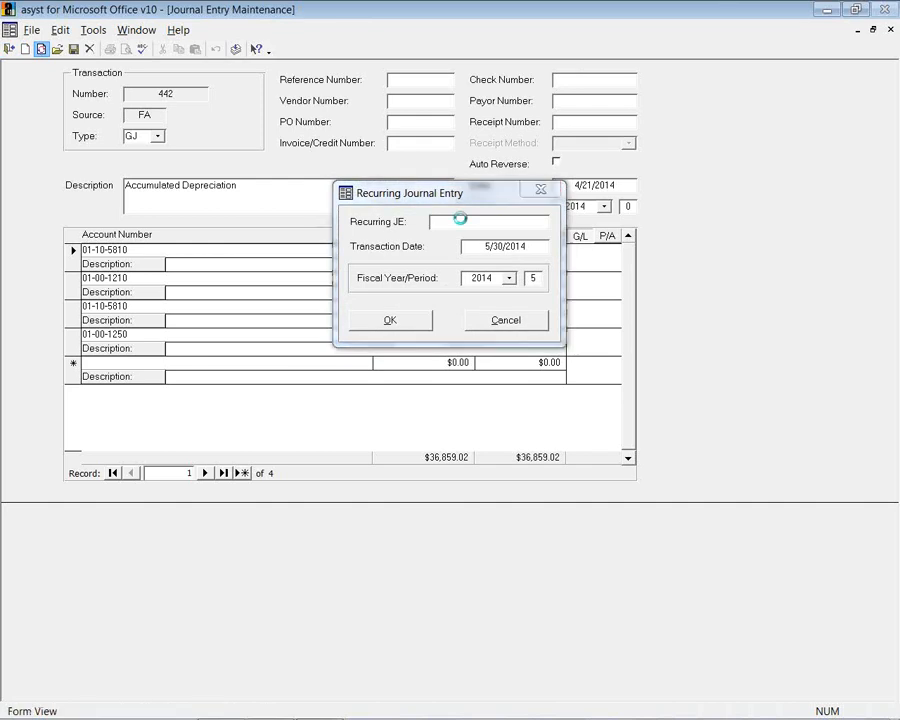
{"action": "double_click", "coordinate": [460, 231]}
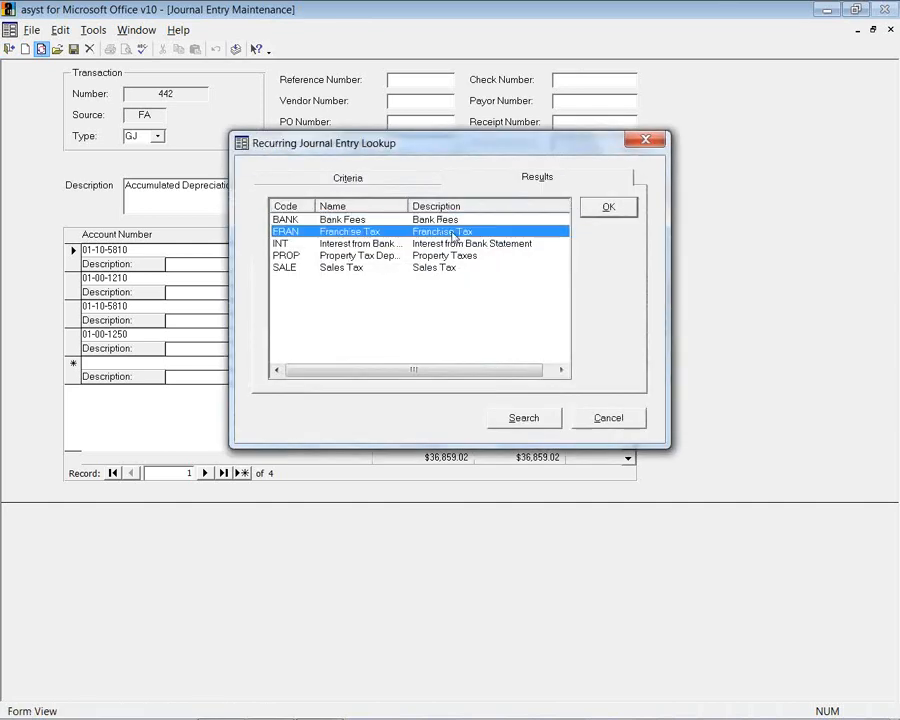
{"action": "left_click", "coordinate": [406, 322]}
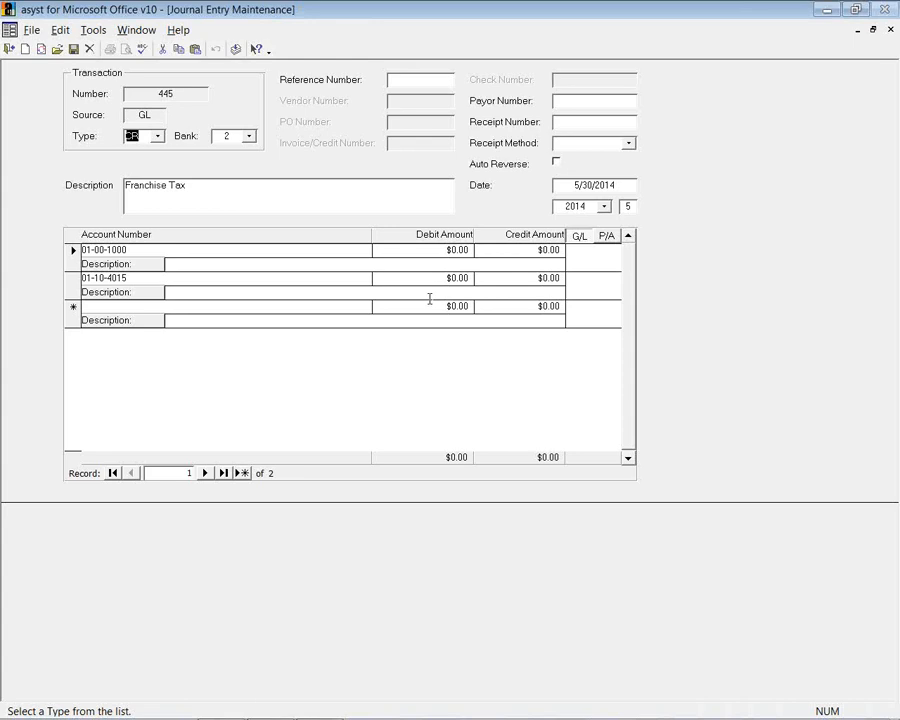
{"action": "left_click", "coordinate": [10, 48]}
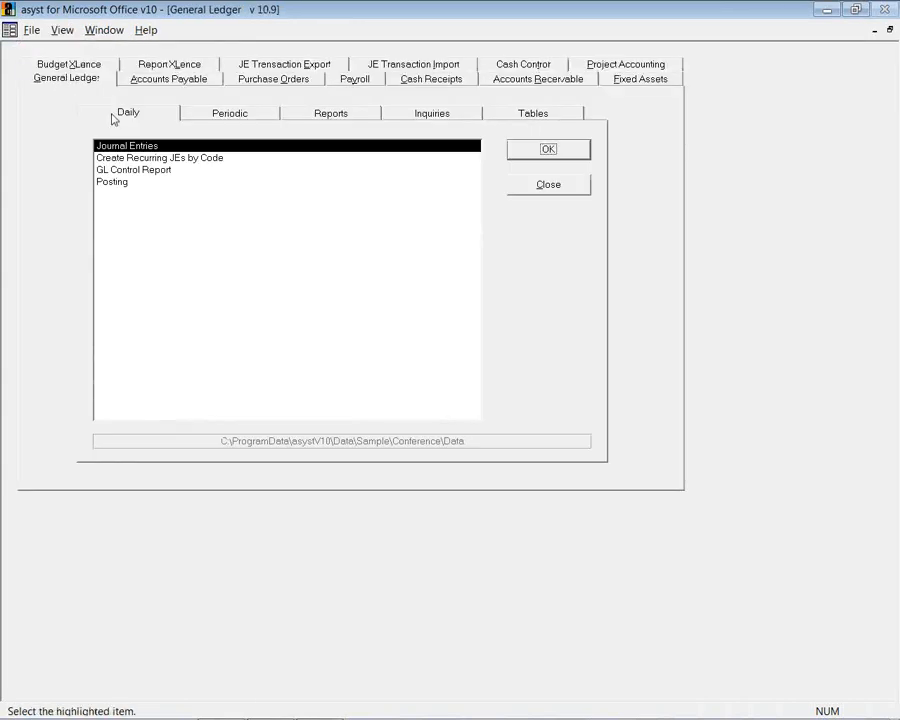
Step: View the GL Control Report for posted transactions with Utility Billing as the source, and close the report
{"action": "double_click", "coordinate": [148, 172]}
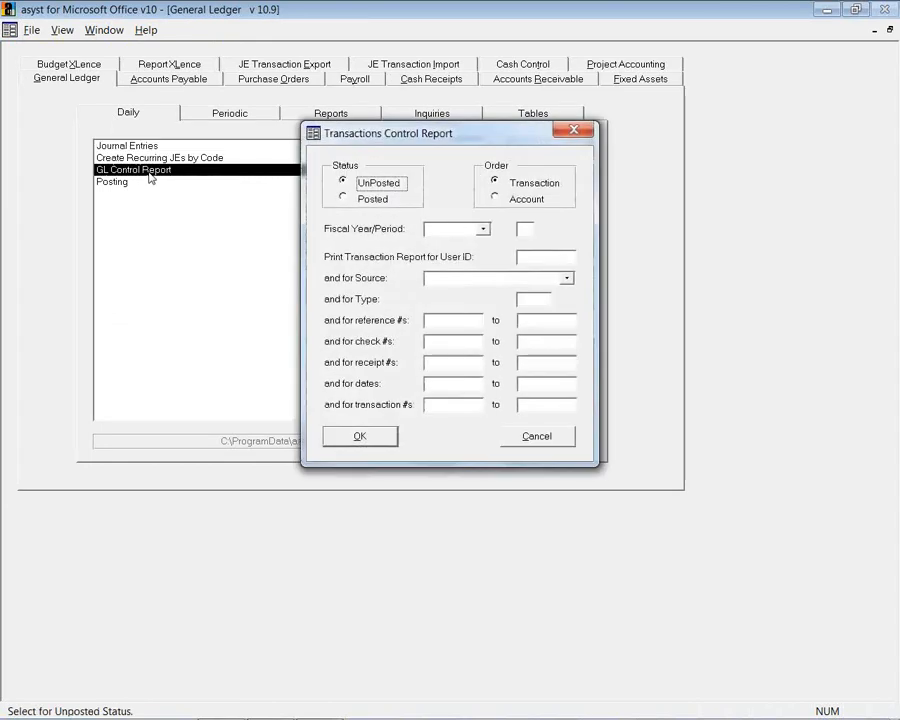
{"action": "left_click", "coordinate": [343, 199]}
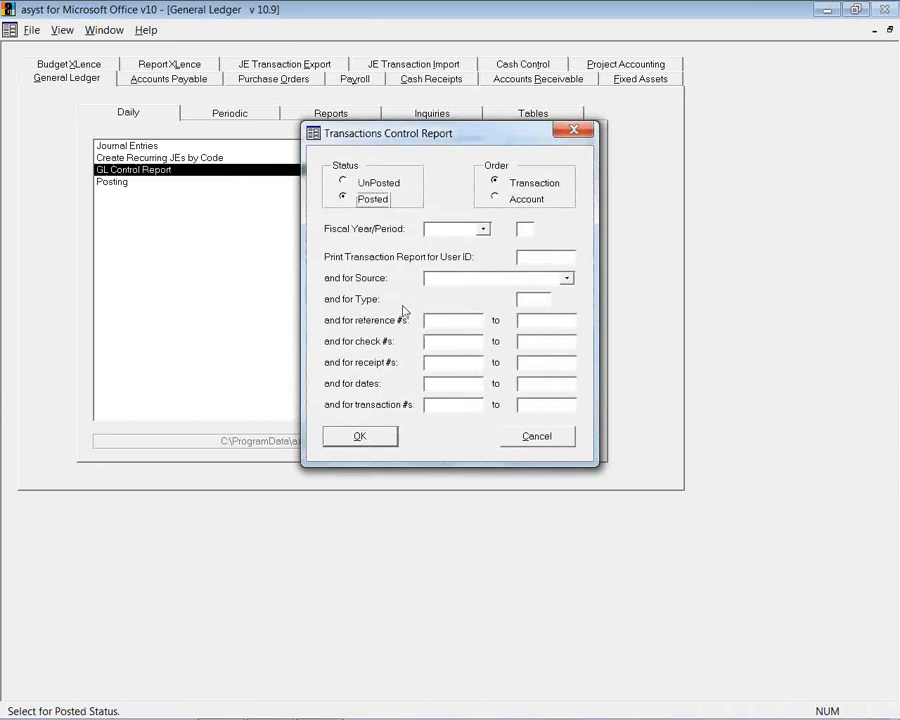
{"action": "left_click", "coordinate": [567, 278]}
{"action": "left_click", "coordinate": [566, 375]}
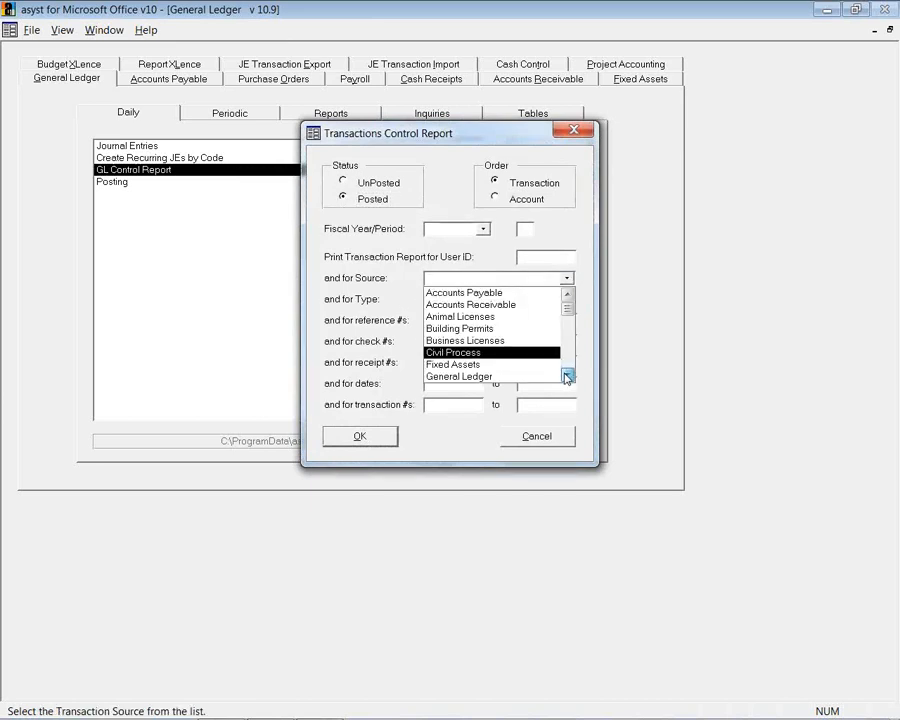
{"action": "scroll", "coordinate": [555, 381], "scroll_direction": "down", "scroll_amount": 1}
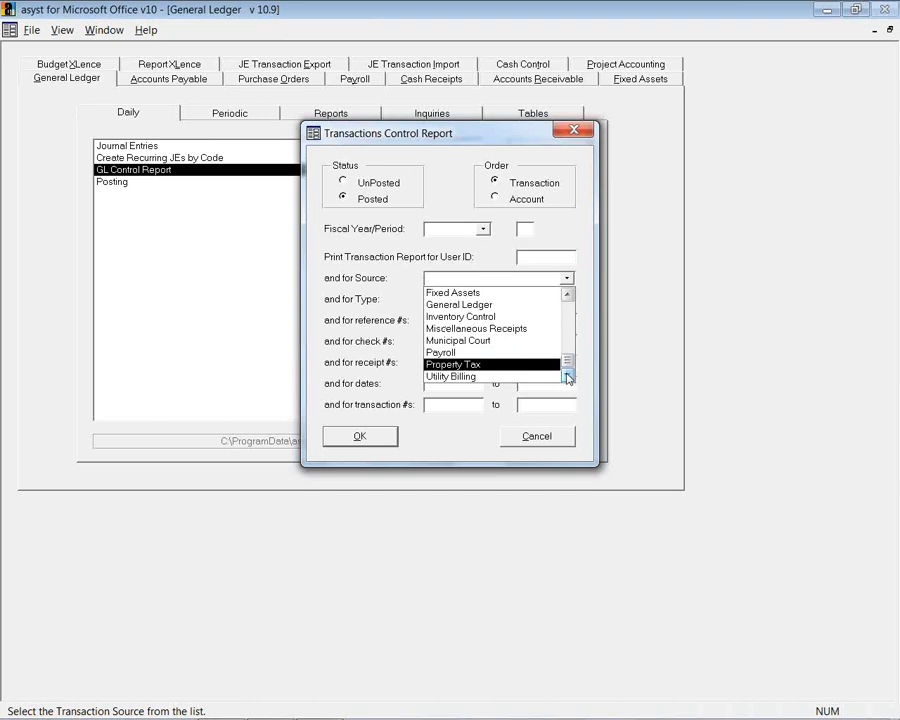
{"action": "left_click", "coordinate": [555, 380]}
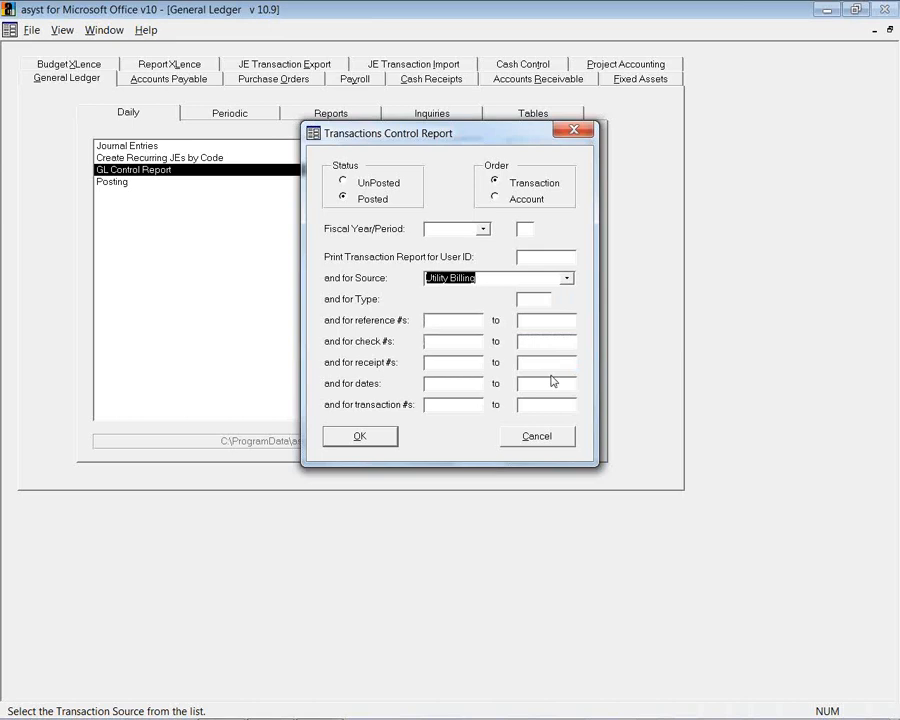
{"action": "left_click", "coordinate": [389, 437]}
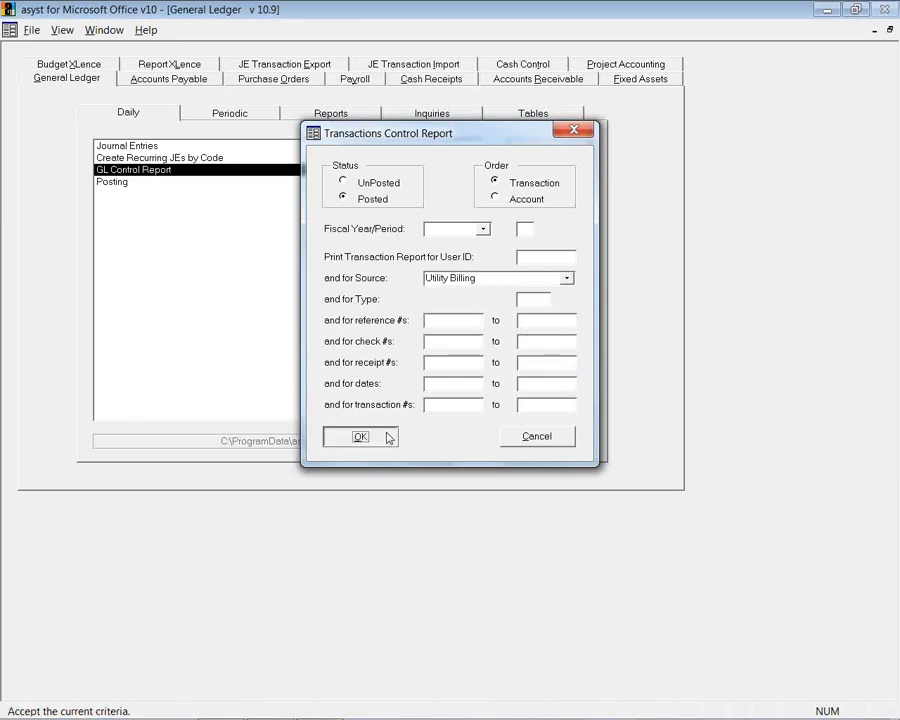
{"action": "left_click", "coordinate": [409, 362]}
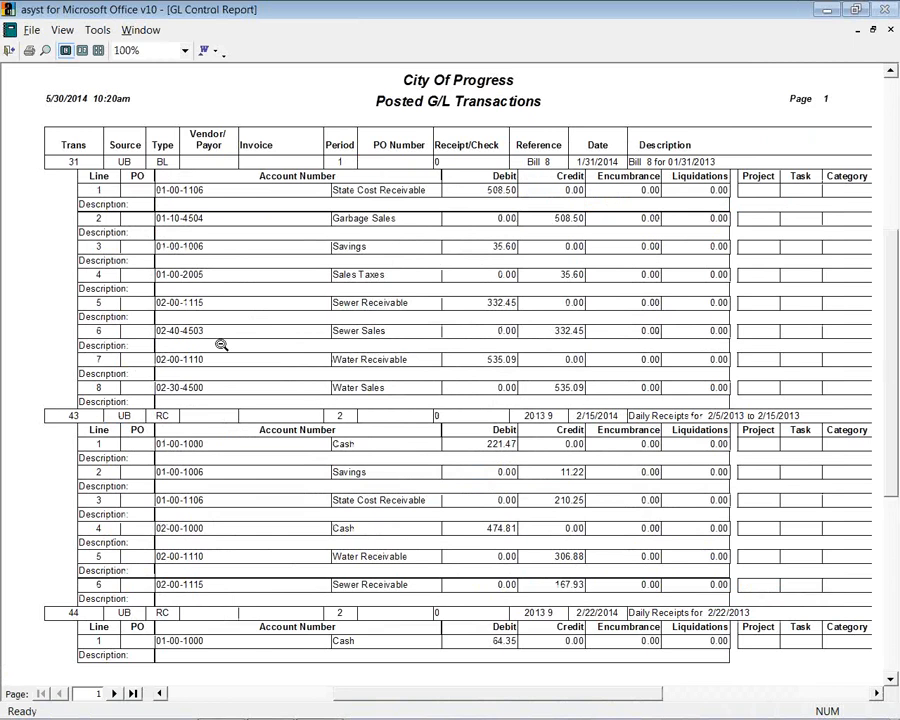
{"action": "left_click", "coordinate": [9, 52]}
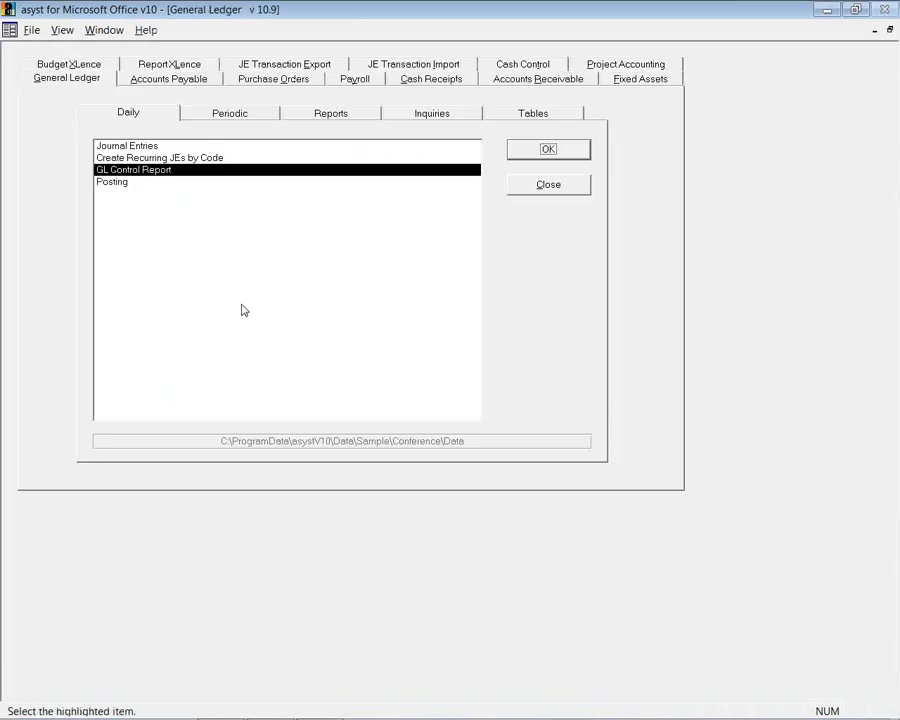
Step: Examine the General Ledger's periodic options and the Budget XLence module's options
{"action": "left_click", "coordinate": [267, 116]}
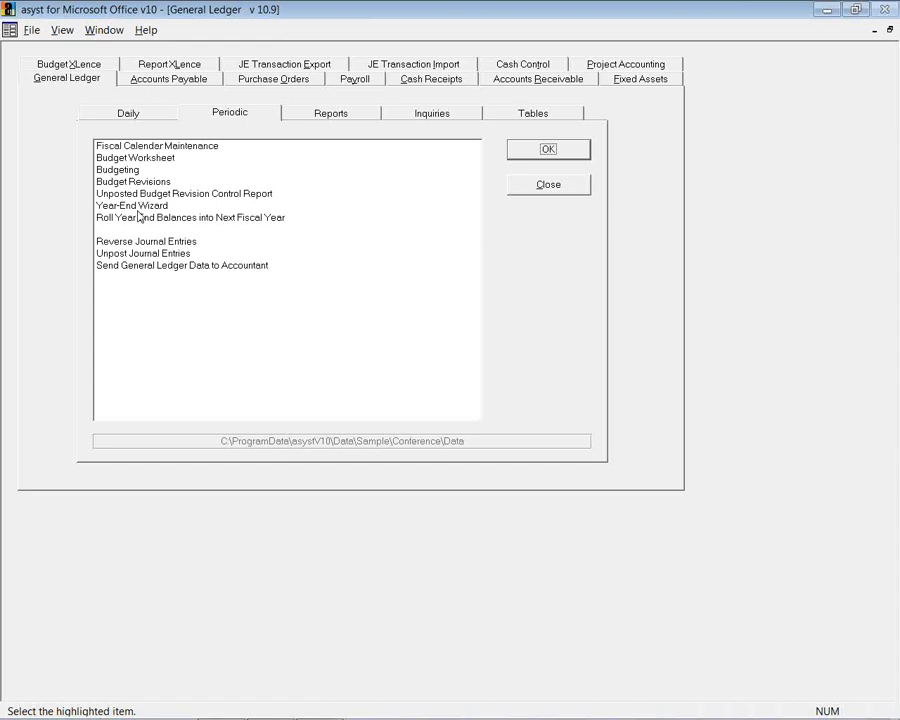
{"action": "left_click", "coordinate": [76, 62]}
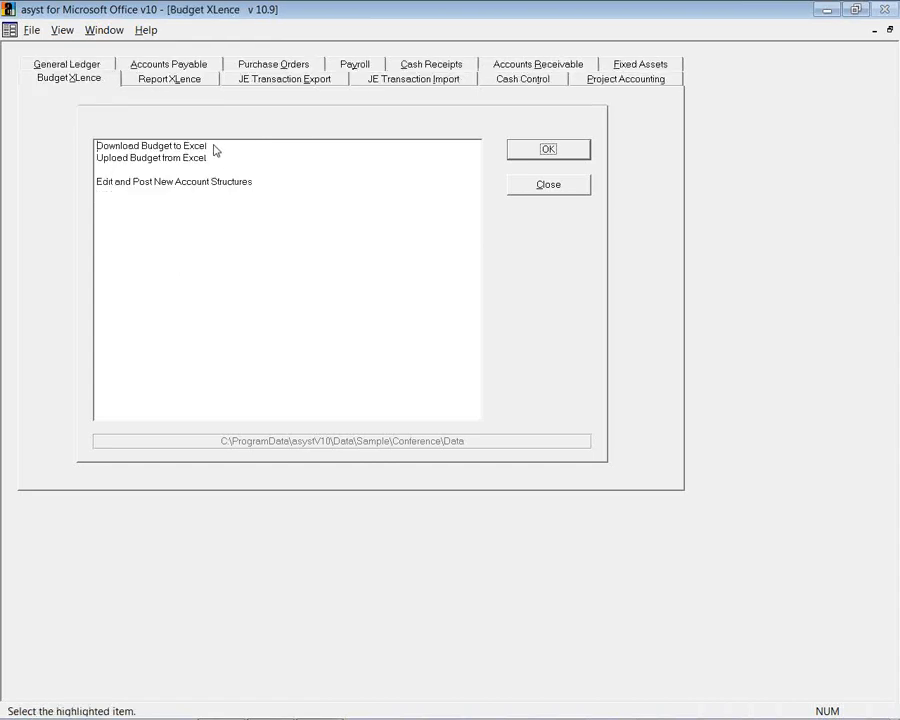
Step: Download the fiscal 2014 budget and actuals for all accounts into budget.XLS for preparing the 2015 budget, and view the workbook in Excel
{"action": "left_click", "coordinate": [206, 149]}
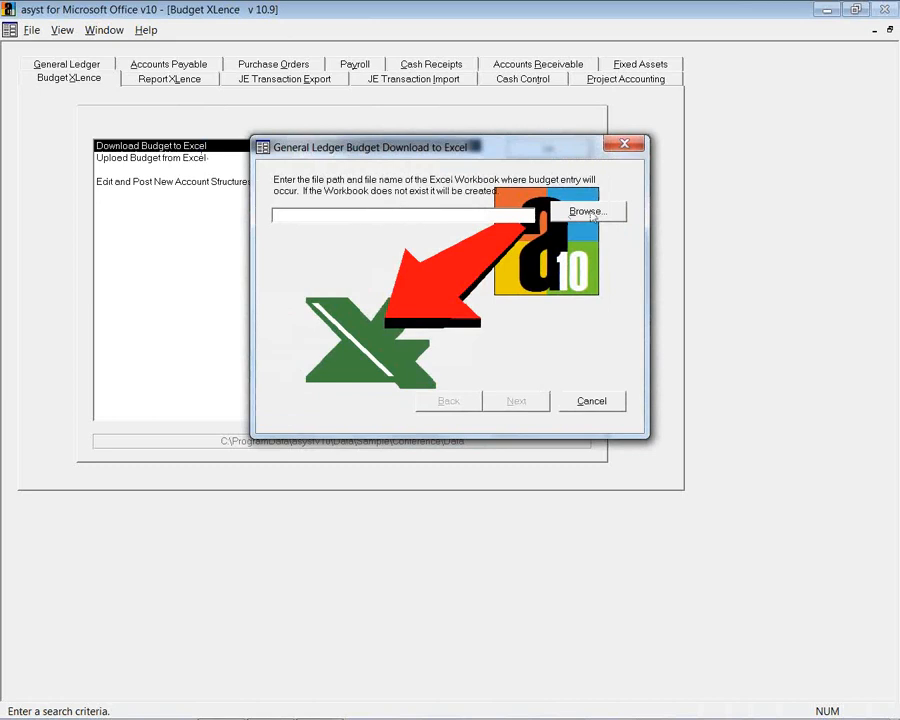
{"action": "left_click", "coordinate": [583, 210]}
{"action": "double_click", "coordinate": [446, 305]}
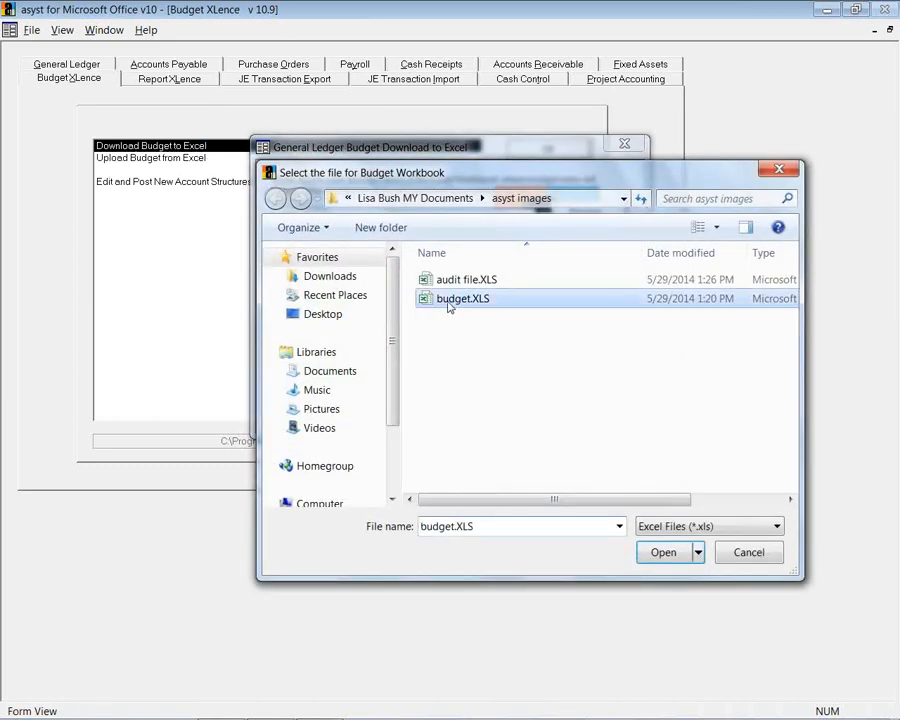
{"action": "left_click", "coordinate": [527, 428]}
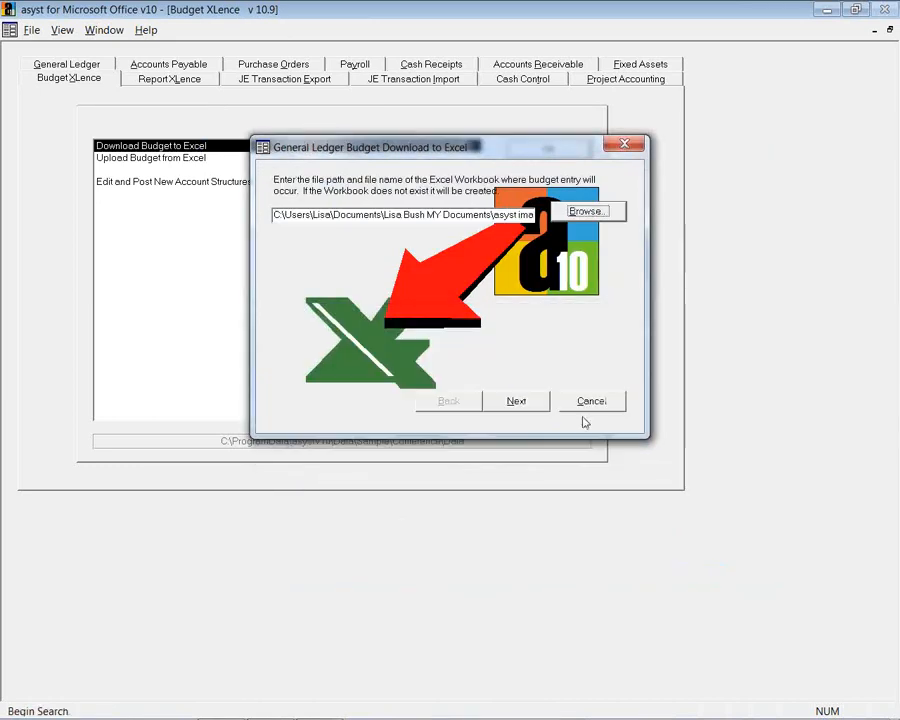
{"action": "left_click", "coordinate": [527, 404]}
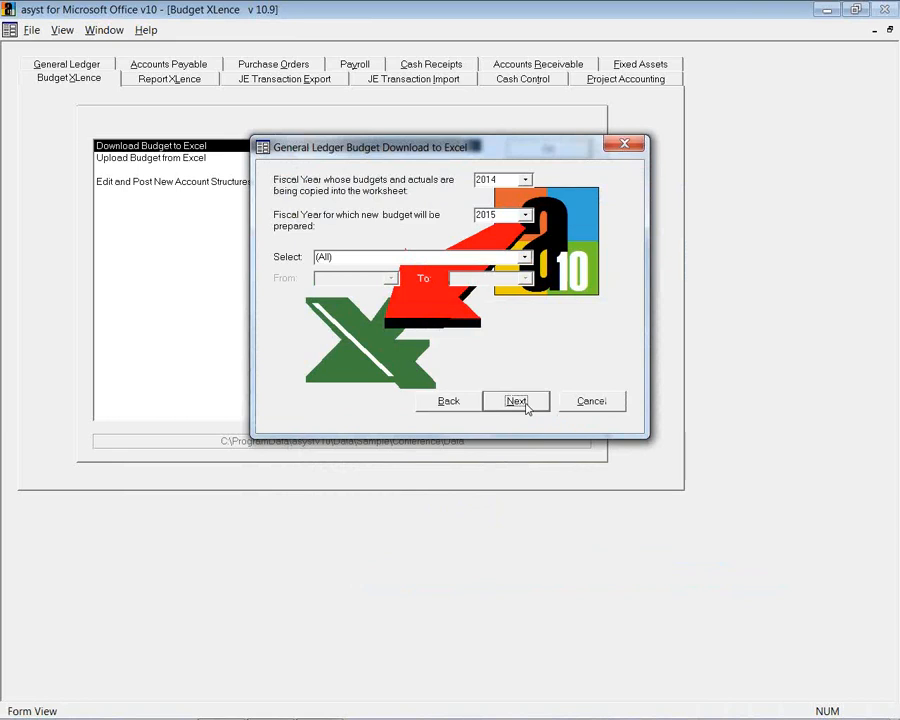
{"action": "left_click", "coordinate": [516, 401]}
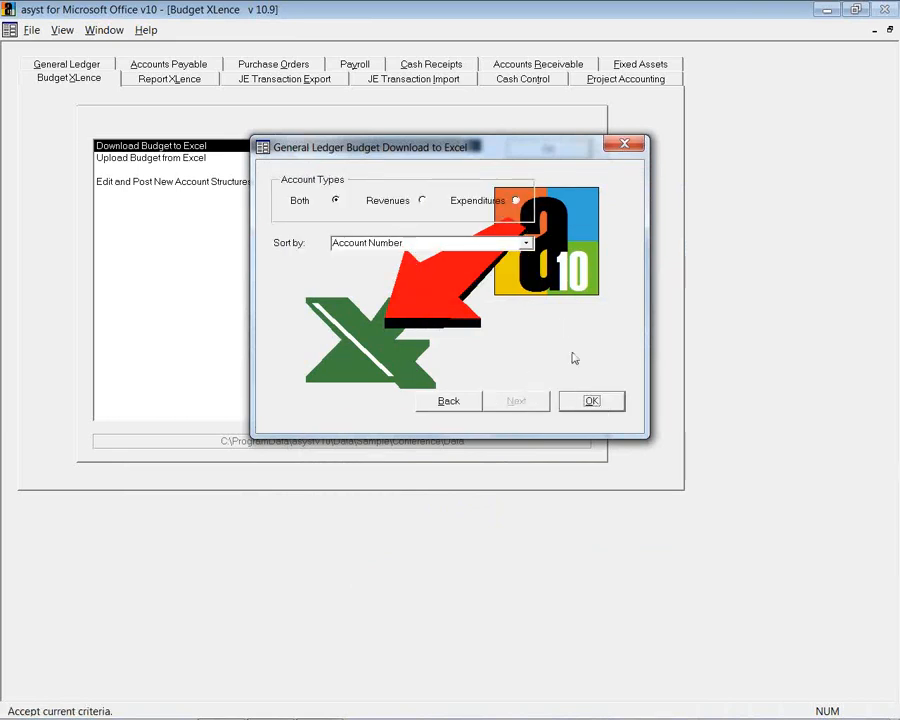
{"action": "left_click", "coordinate": [591, 400]}
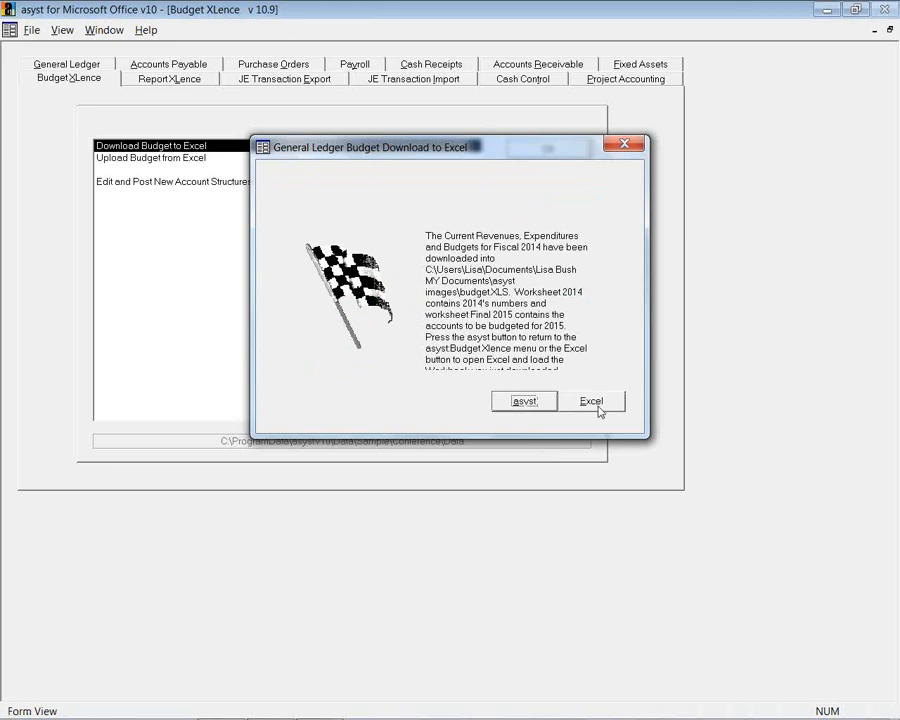
{"action": "left_click", "coordinate": [597, 405]}
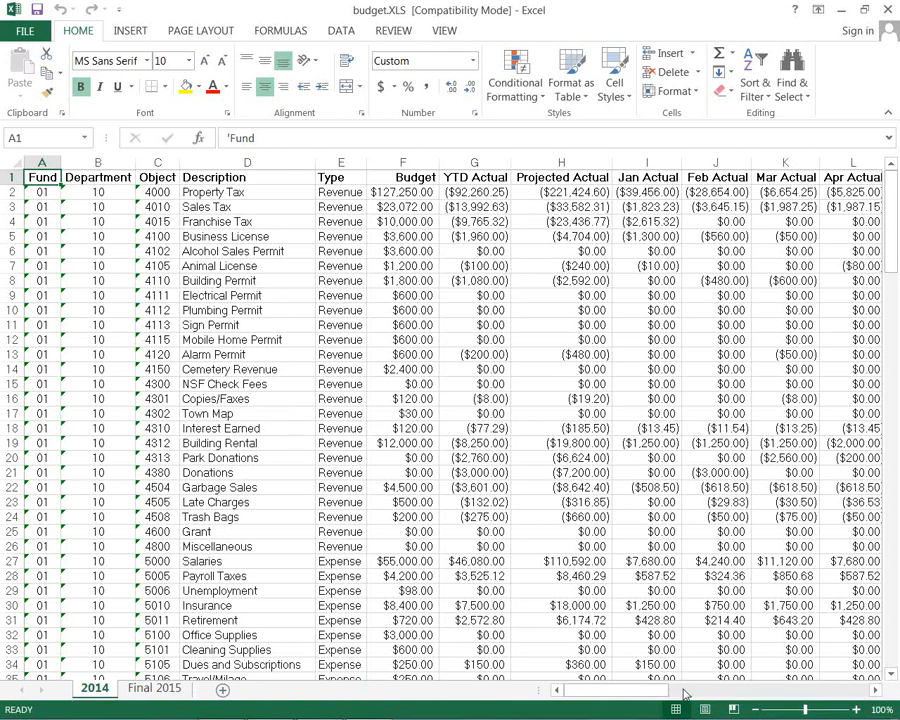
{"action": "left_click_drag", "start_coordinate": [664, 691], "coordinate": [690, 697]}
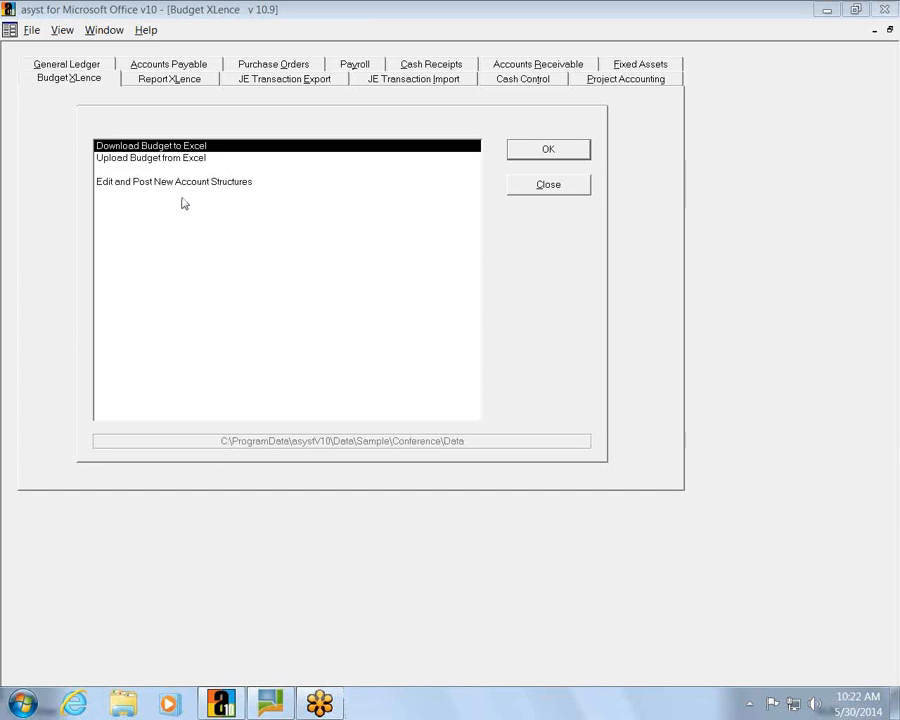
Step: Look over the options for uploading the budget and posting new account structures, and return to the General Ledger module
{"action": "left_click", "coordinate": [170, 160]}
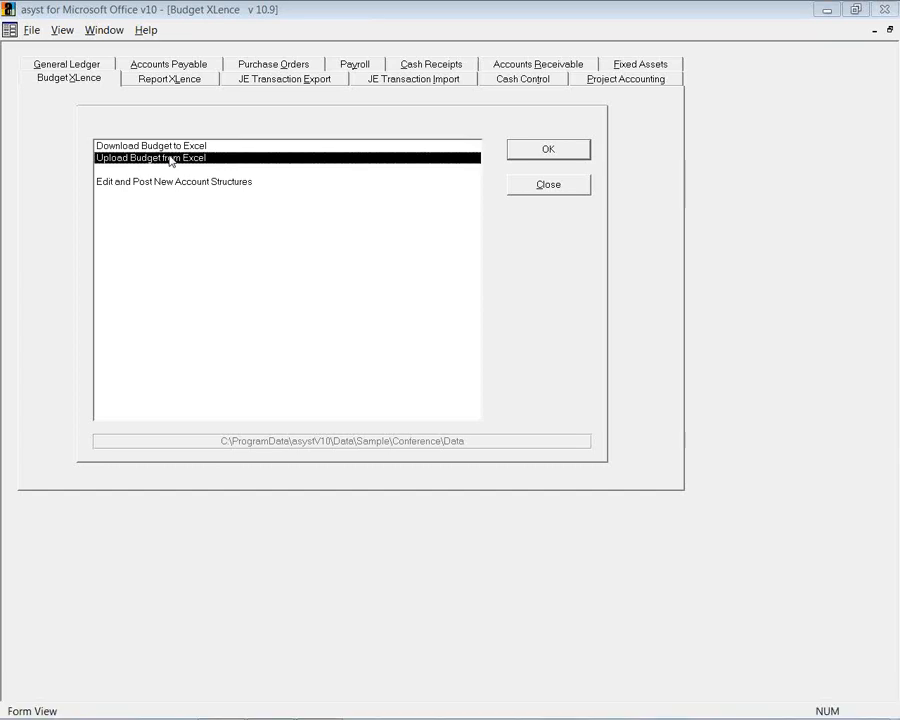
{"action": "left_click", "coordinate": [160, 184]}
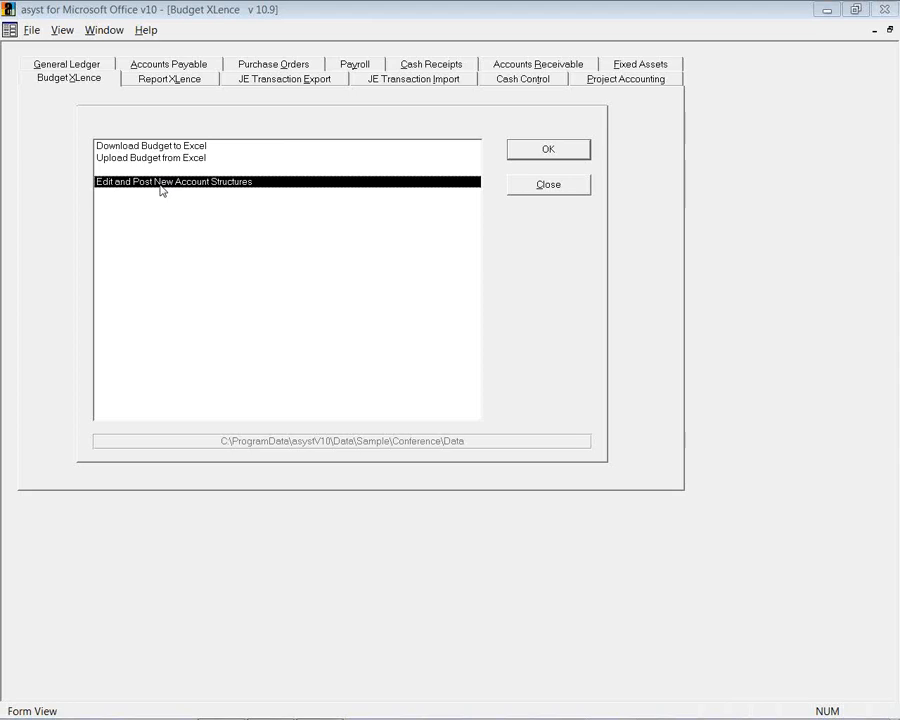
{"action": "left_click", "coordinate": [110, 66]}
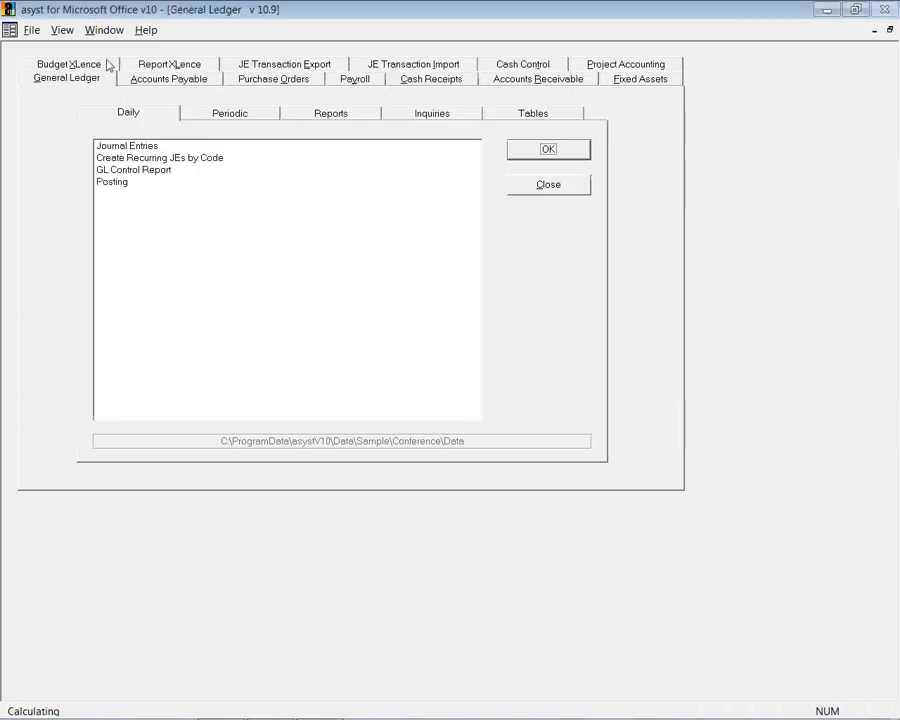
Step: View the periodic Budget Revisions form, leave it, and highlight the Year-End Wizard option
{"action": "left_click", "coordinate": [249, 121]}
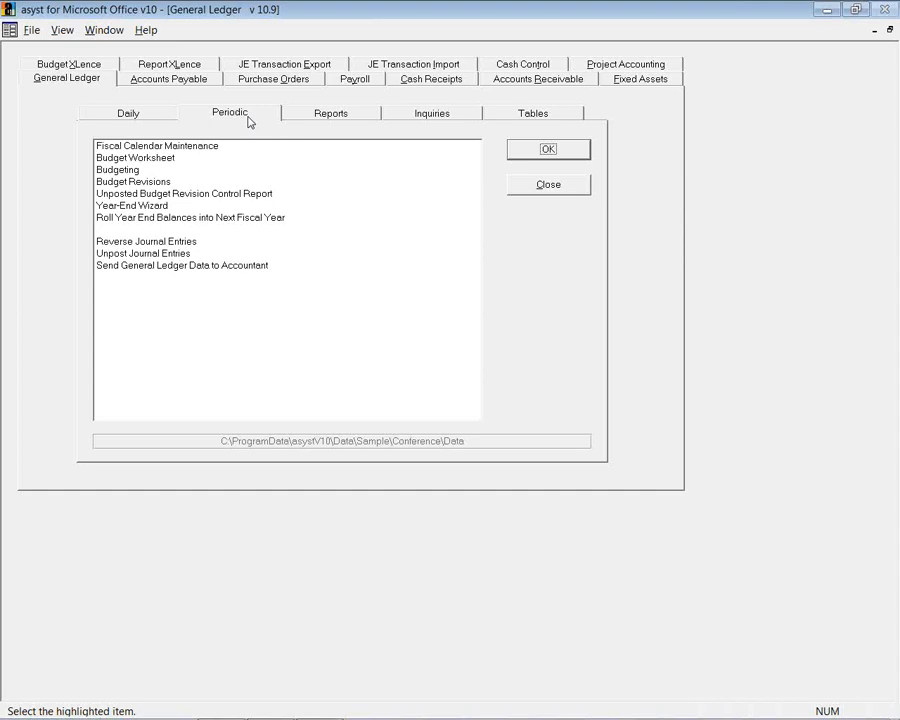
{"action": "double_click", "coordinate": [164, 183]}
{"action": "left_click", "coordinate": [25, 49]}
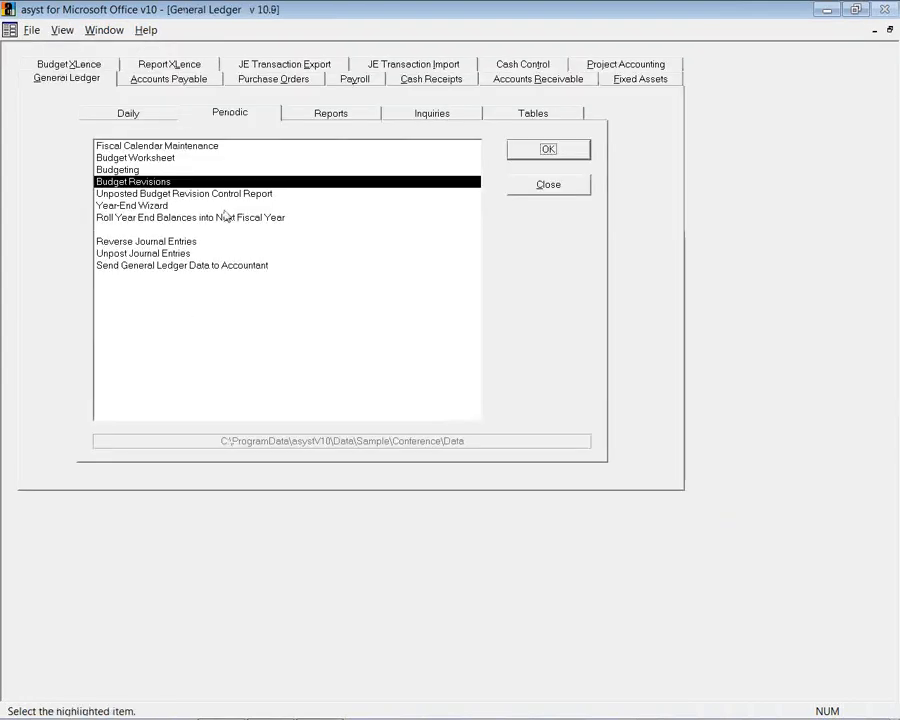
{"action": "left_click", "coordinate": [176, 205]}
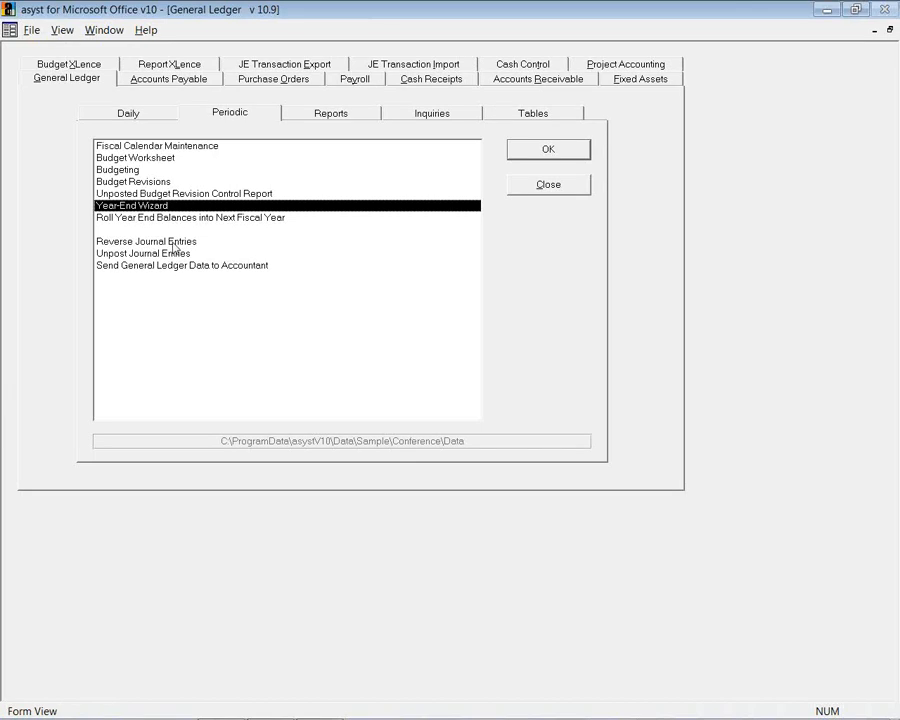
Step: Search the journal entries available for reversal with Payroll as the transaction source
{"action": "double_click", "coordinate": [170, 242]}
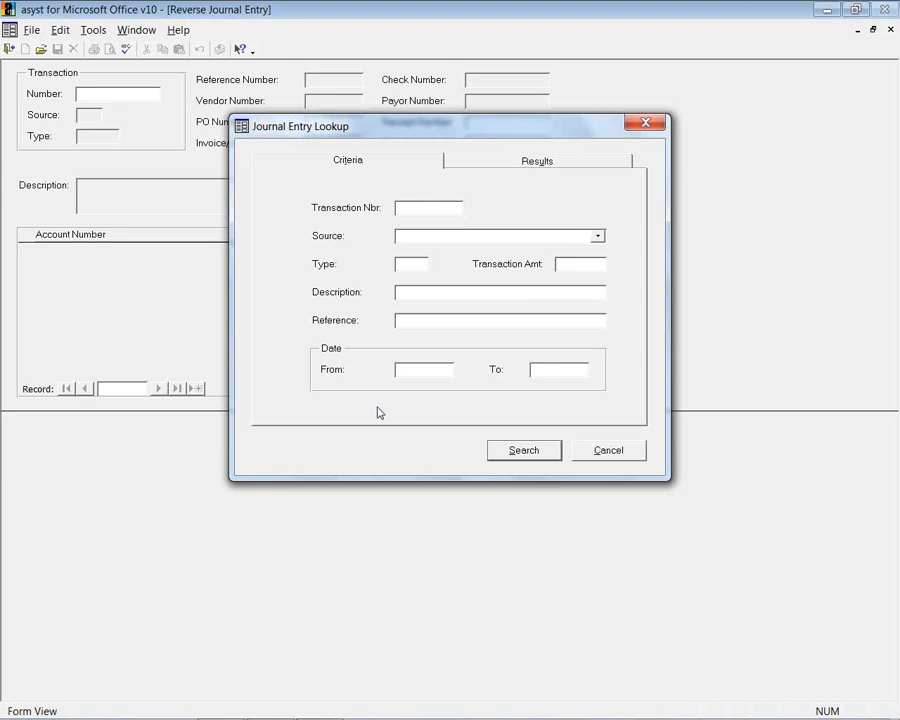
{"action": "left_click", "coordinate": [598, 236]}
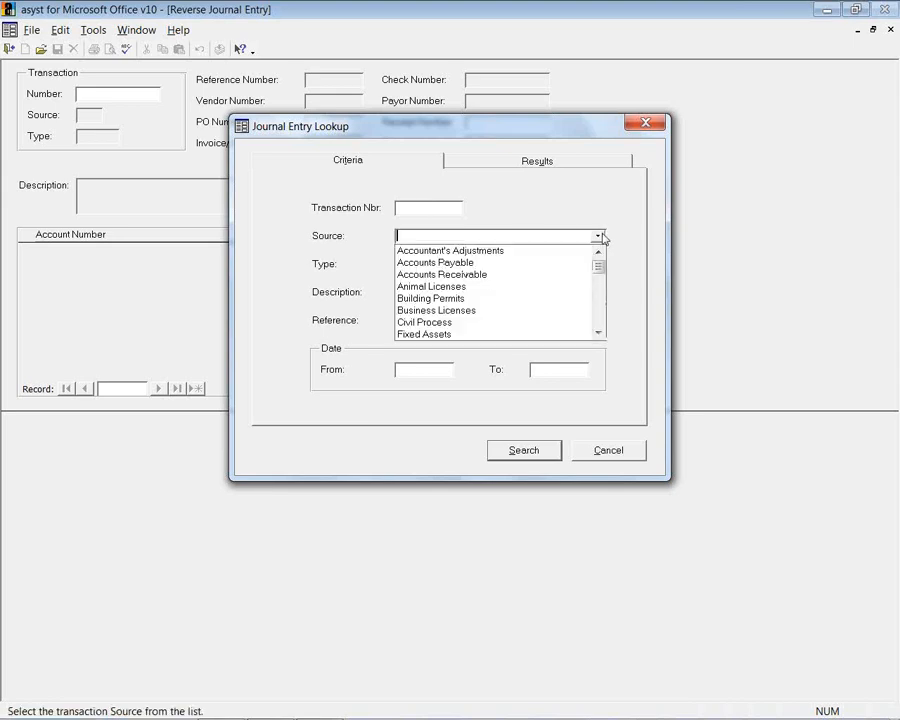
{"action": "left_click", "coordinate": [598, 333]}
{"action": "left_click", "coordinate": [598, 333]}
{"action": "left_click", "coordinate": [598, 333]}
{"action": "left_click", "coordinate": [598, 333]}
{"action": "left_click", "coordinate": [598, 333]}
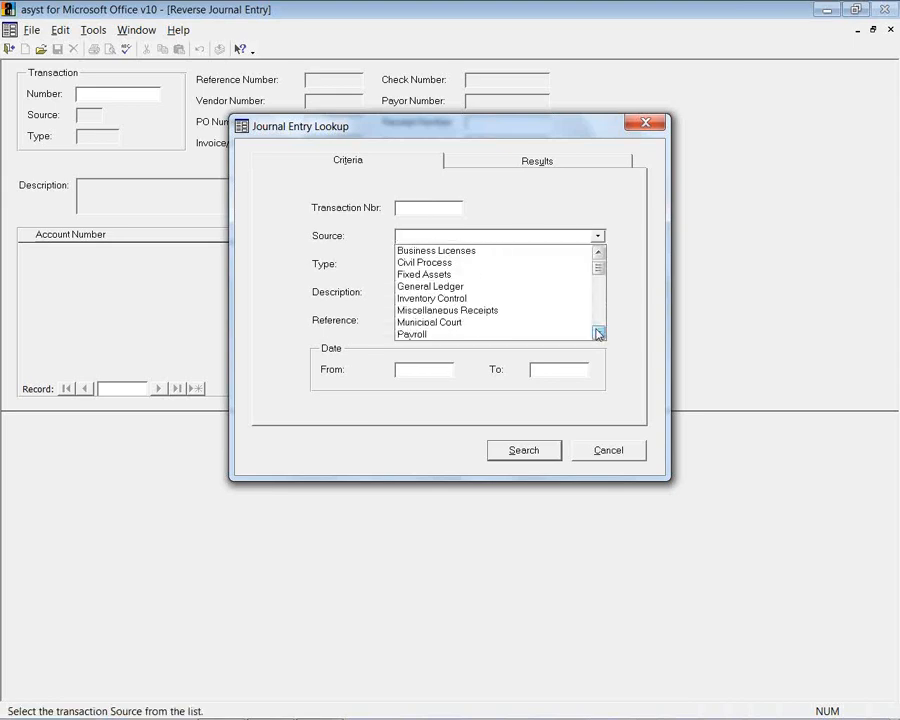
{"action": "left_click", "coordinate": [580, 334]}
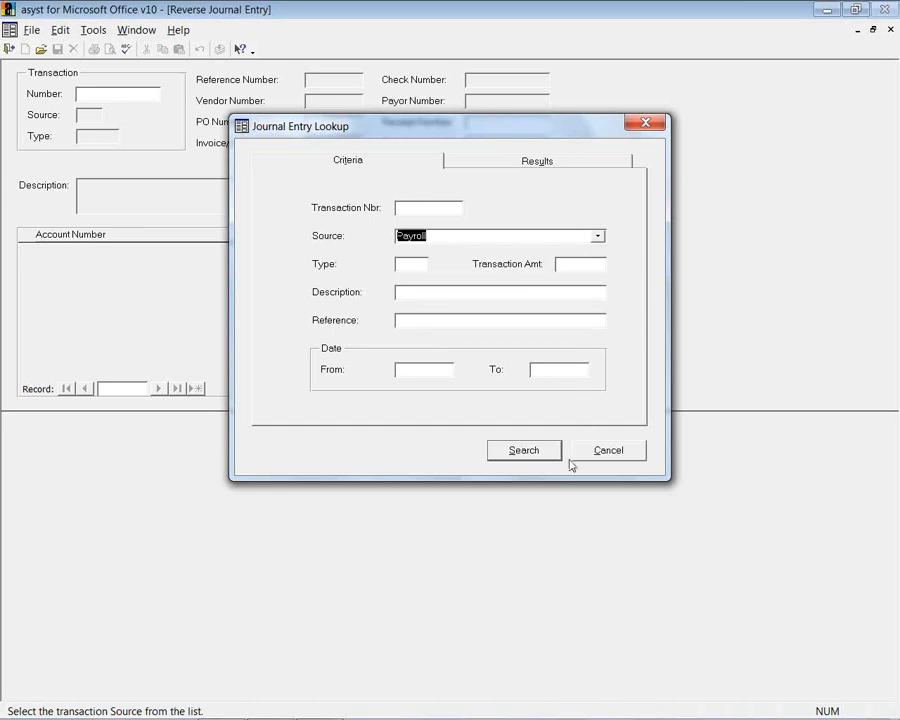
{"action": "left_click", "coordinate": [526, 450]}
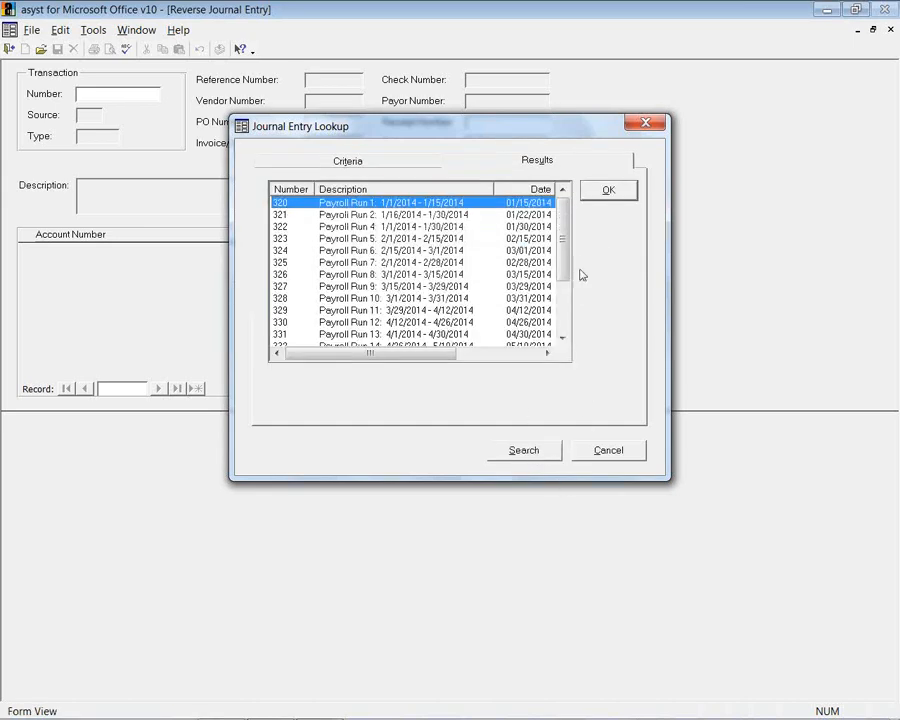
Step: View the Payroll Run 1 journal entry for 1/1/2014 - 1/15/2014 and exit without reversing it
{"action": "left_click", "coordinate": [600, 192]}
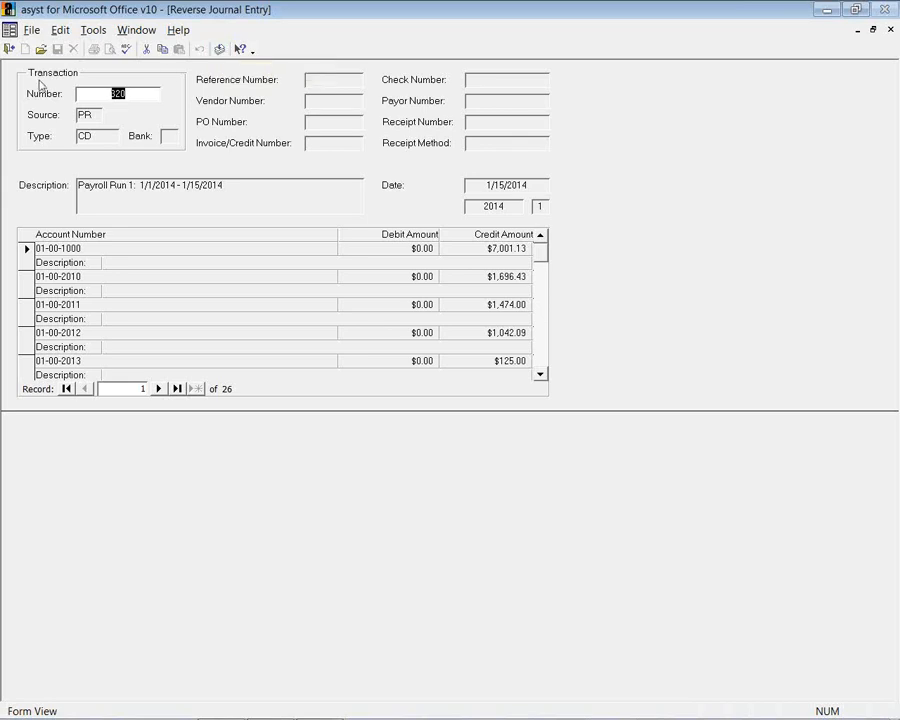
{"action": "left_click", "coordinate": [8, 48]}
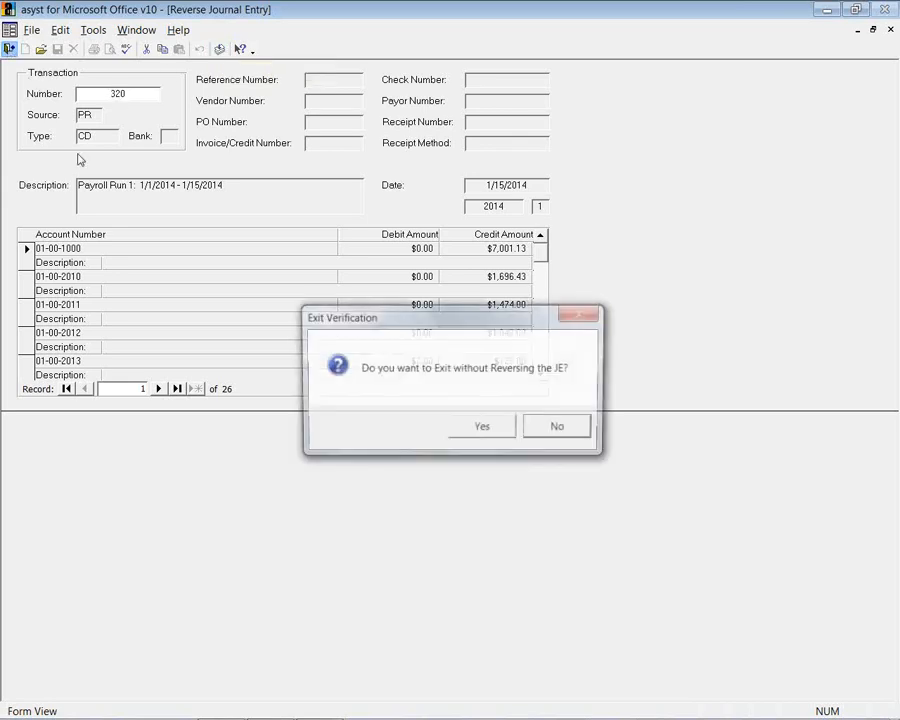
{"action": "left_click", "coordinate": [464, 428]}
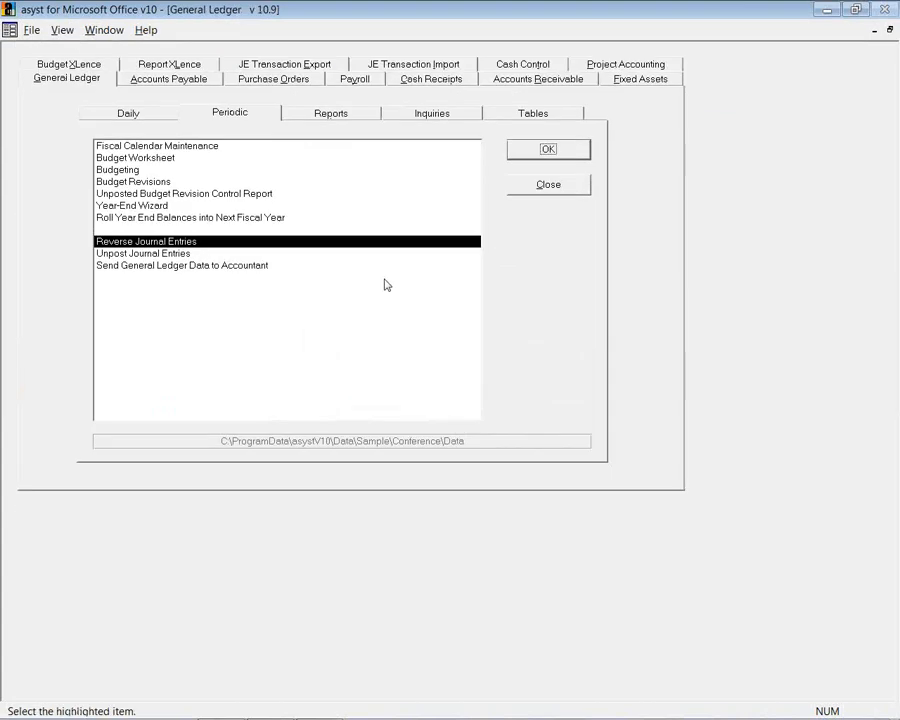
Step: View the revised-budget Statement of Expenditures, Encumbrances, and Appropriations for 2014 period 5, look at its Office export options, and close it
{"action": "left_click", "coordinate": [354, 121]}
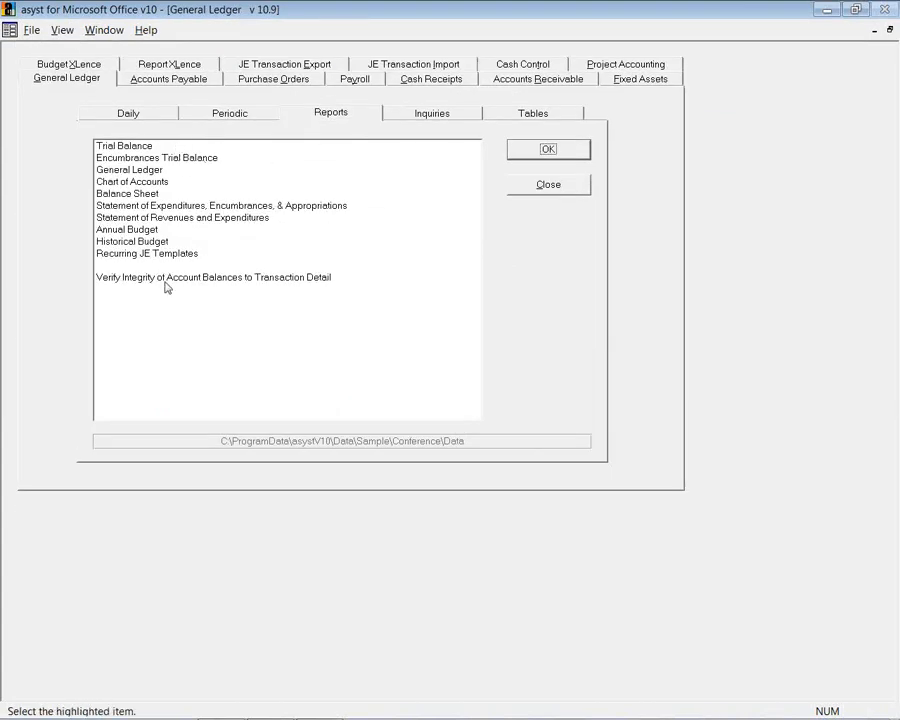
{"action": "double_click", "coordinate": [204, 206]}
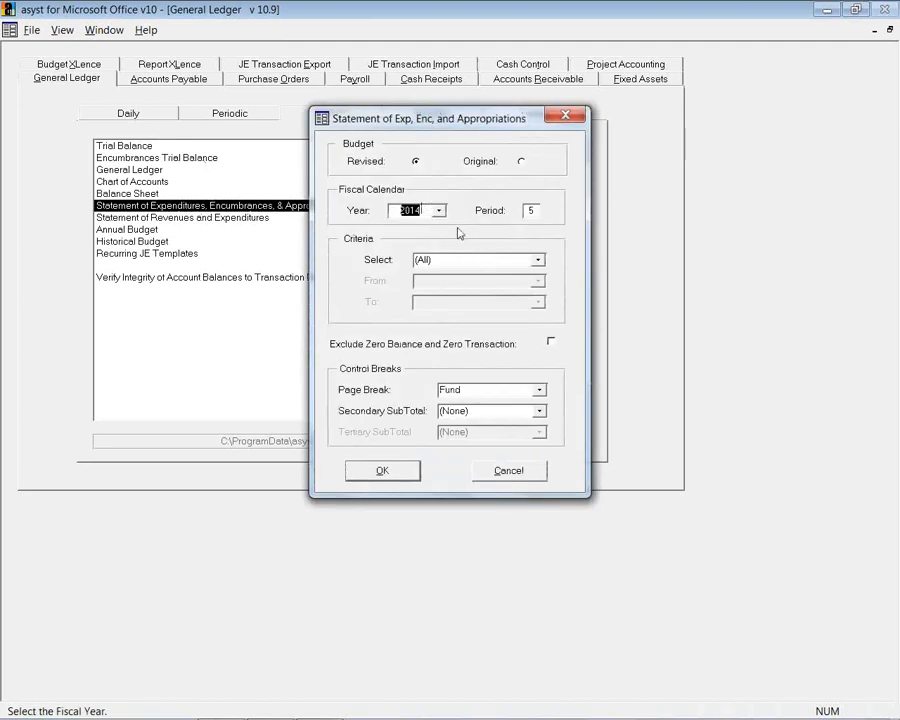
{"action": "left_click", "coordinate": [382, 471]}
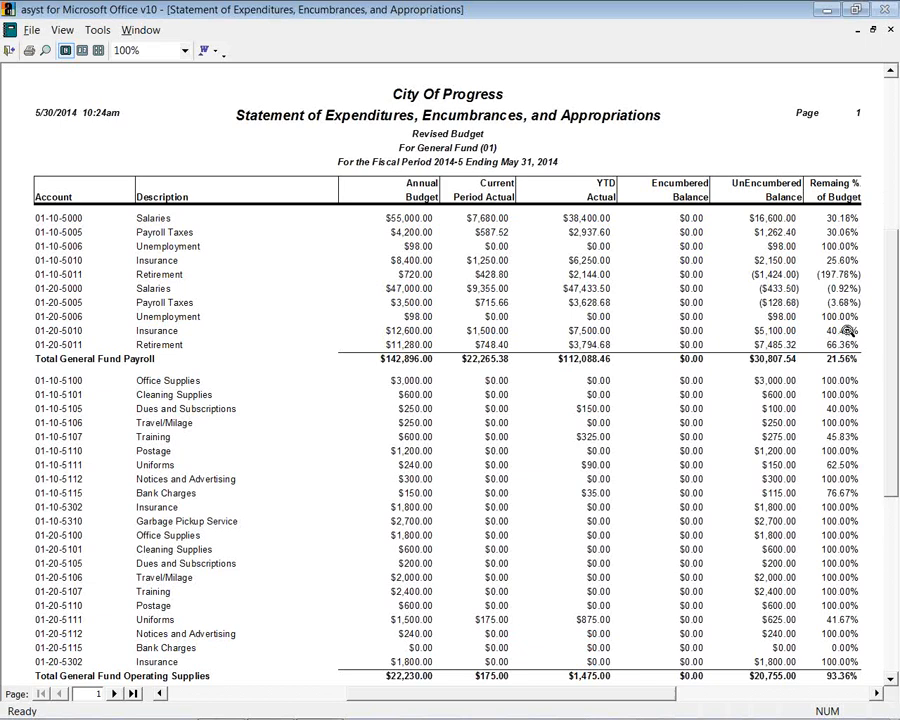
{"action": "left_click", "coordinate": [216, 52]}
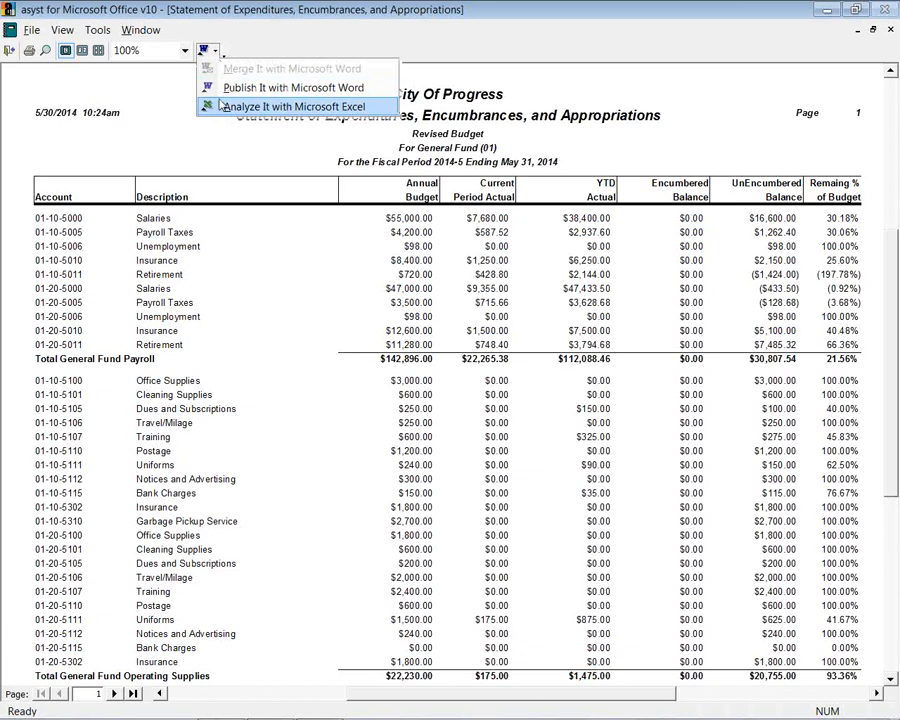
{"action": "left_click", "coordinate": [9, 51]}
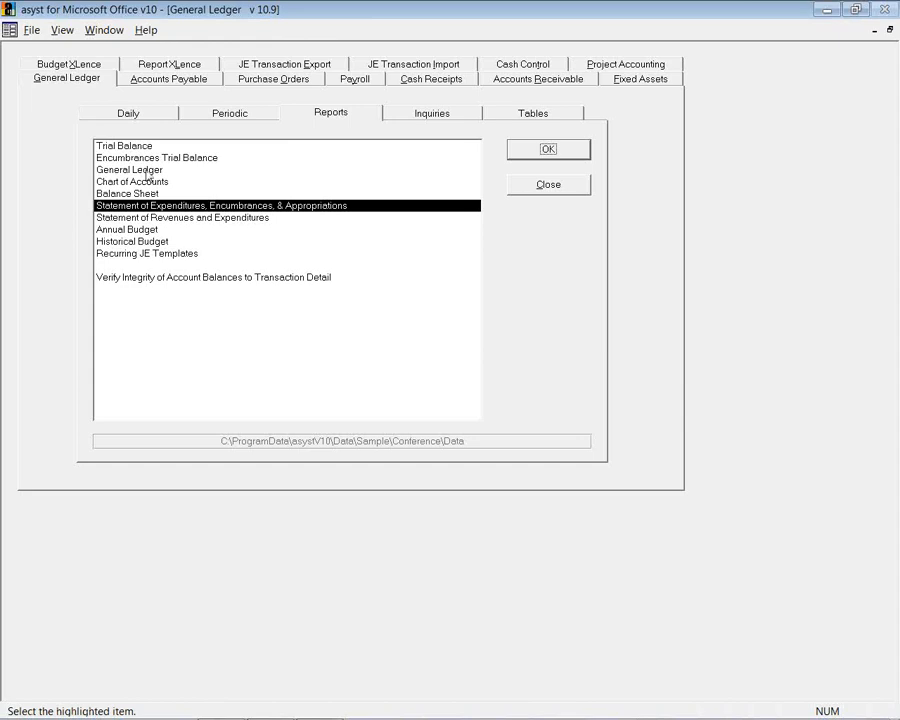
Step: View the Statement of Revenues and Expenditures for funds 01 to 02 with the previous year's YTD budget and actual, and close it
{"action": "double_click", "coordinate": [179, 218]}
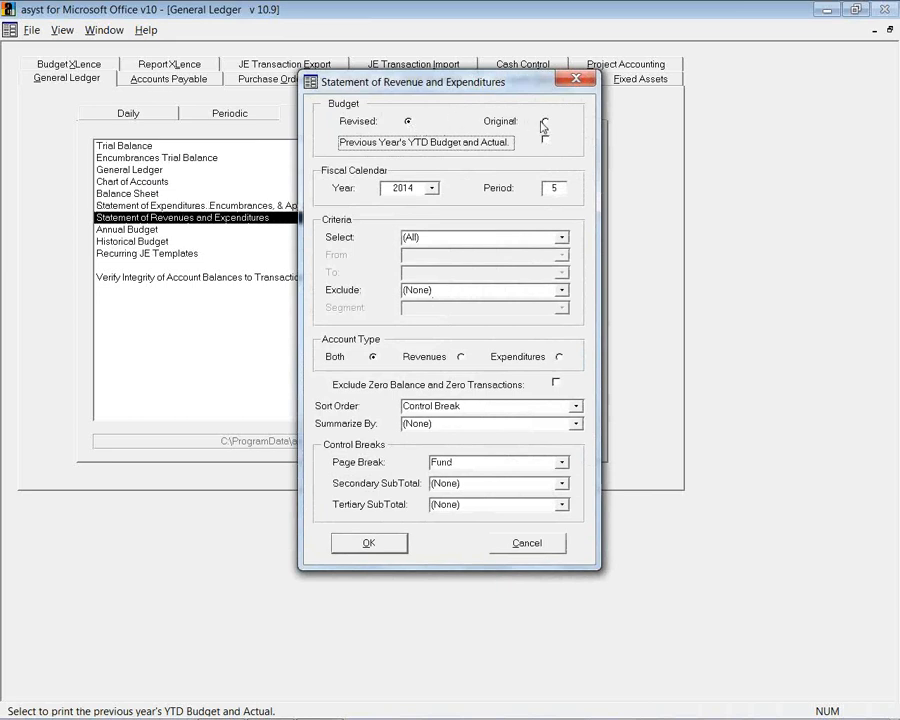
{"action": "left_click", "coordinate": [542, 238]}
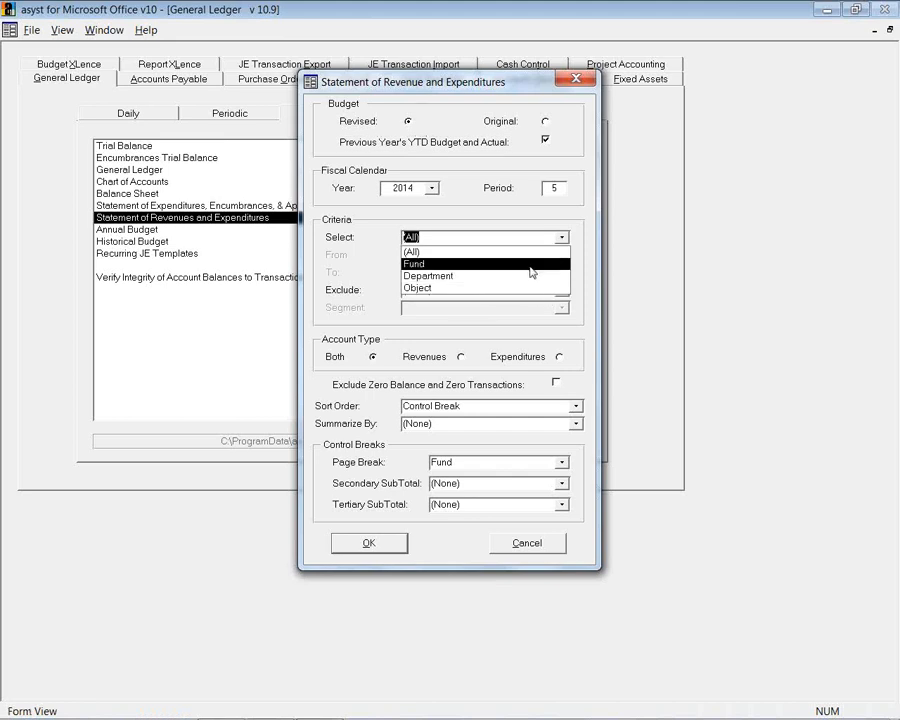
{"action": "left_click", "coordinate": [530, 266]}
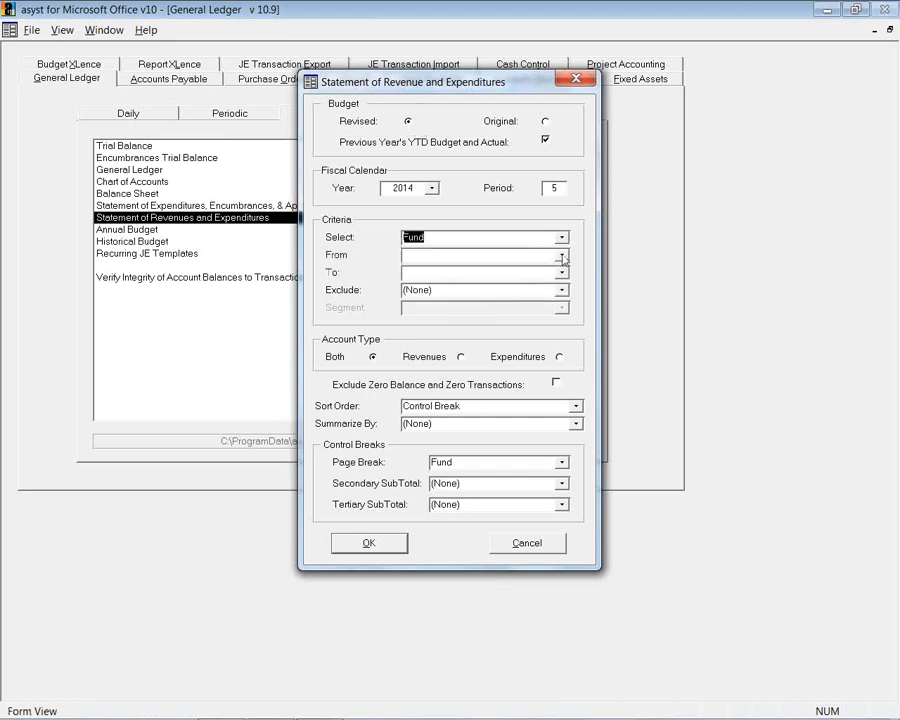
{"action": "left_click", "coordinate": [561, 256]}
{"action": "left_click", "coordinate": [558, 270]}
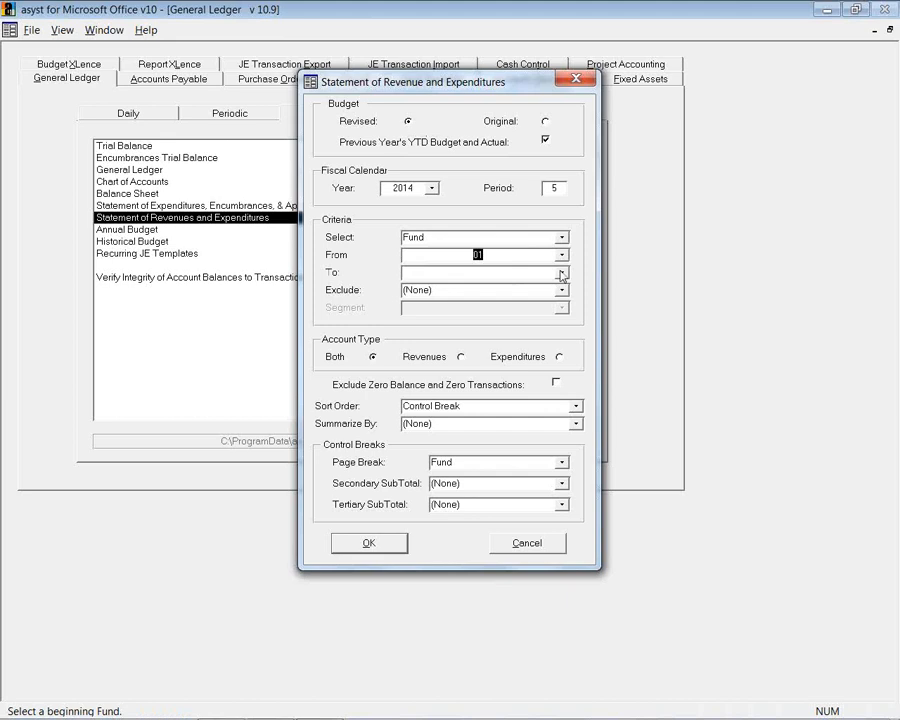
{"action": "left_click", "coordinate": [561, 273]}
{"action": "left_click", "coordinate": [556, 300]}
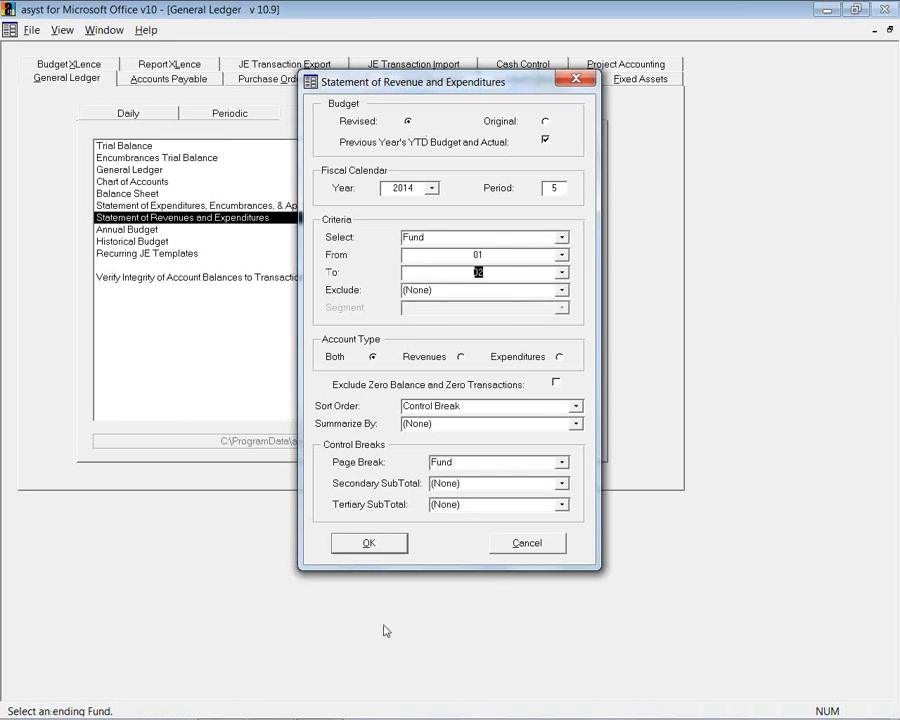
{"action": "left_click", "coordinate": [369, 543]}
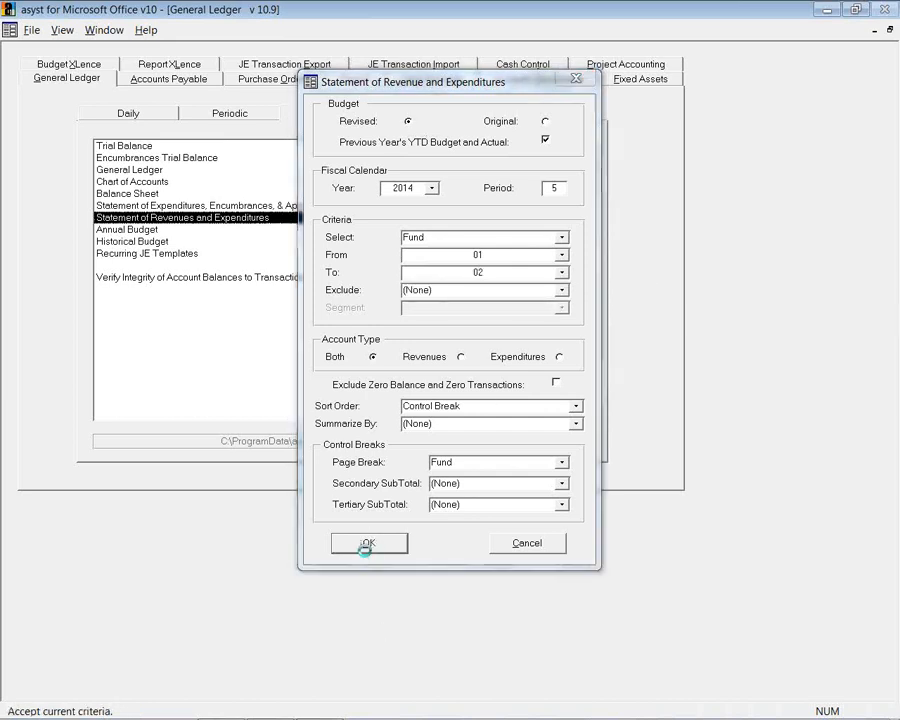
{"action": "left_click", "coordinate": [510, 372]}
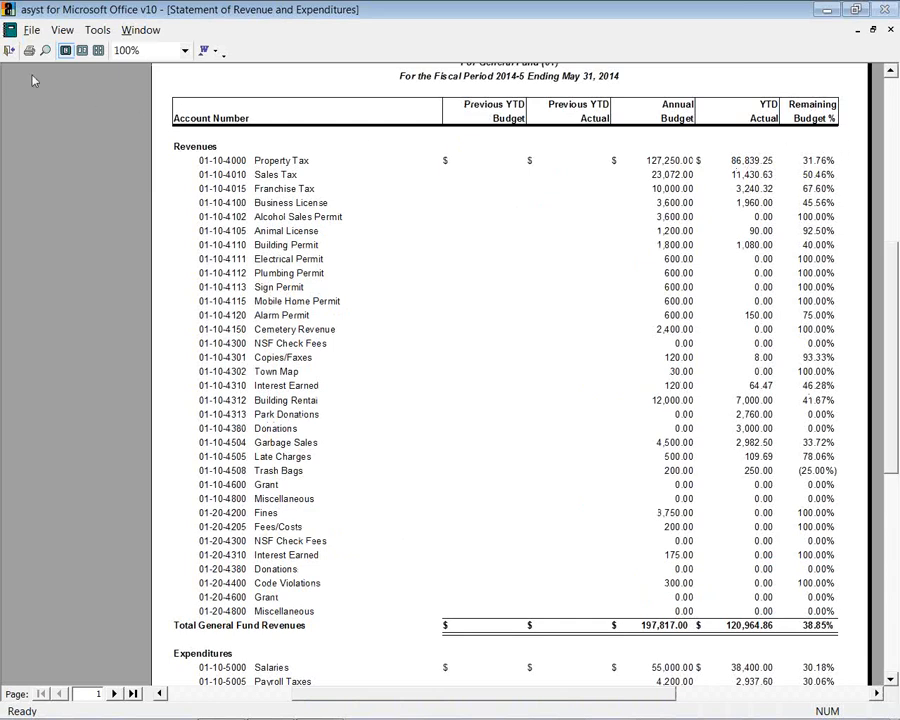
{"action": "left_click", "coordinate": [8, 46]}
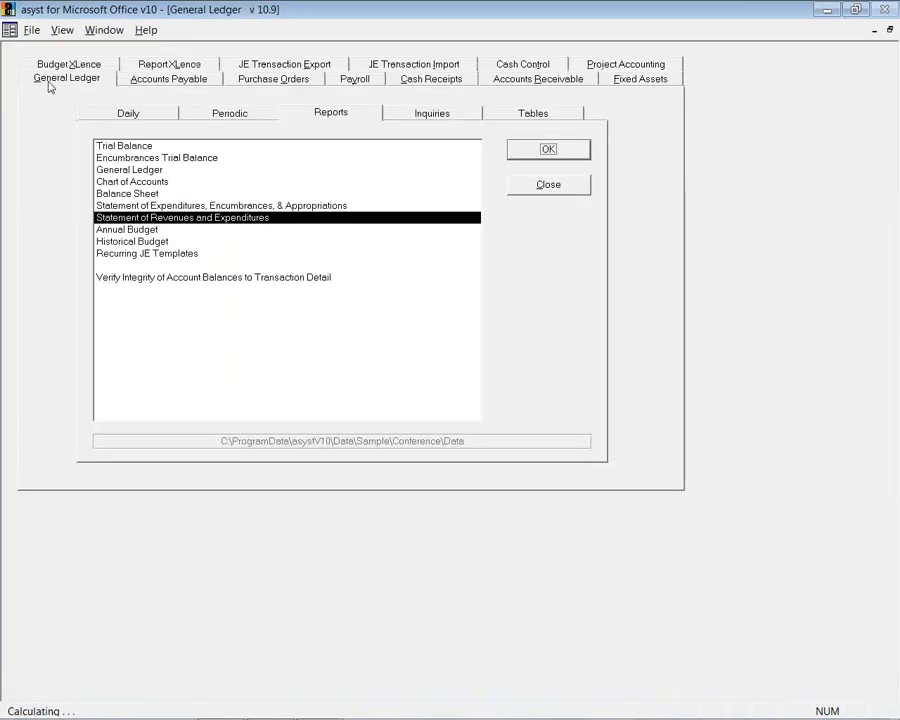
Step: Search the Journal Entry Inquiry for entries with a transaction amount of 25
{"action": "left_click", "coordinate": [398, 118]}
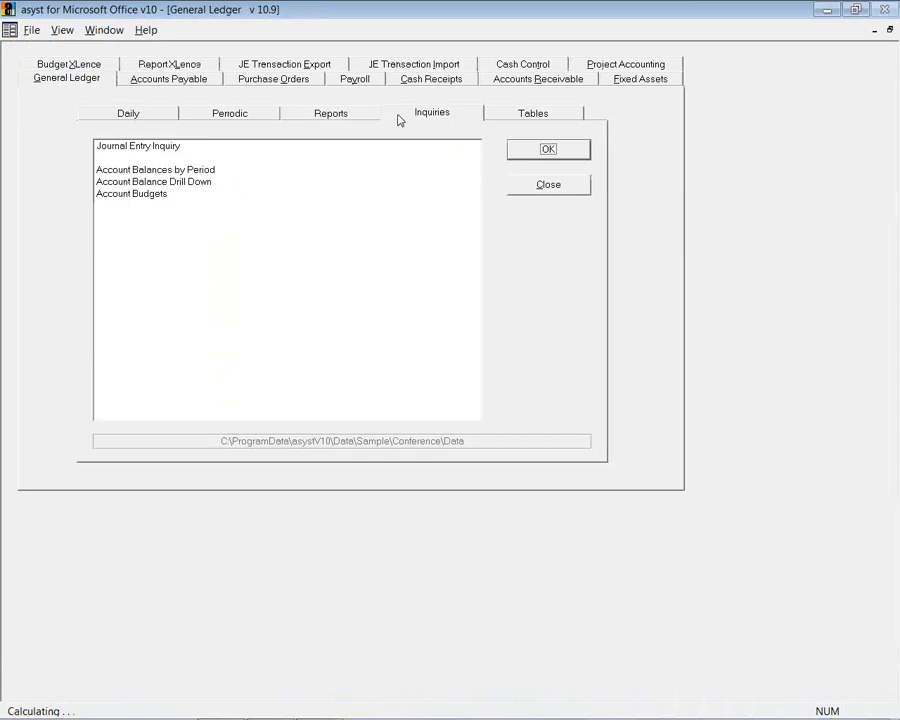
{"action": "double_click", "coordinate": [172, 146]}
{"action": "left_click", "coordinate": [44, 51]}
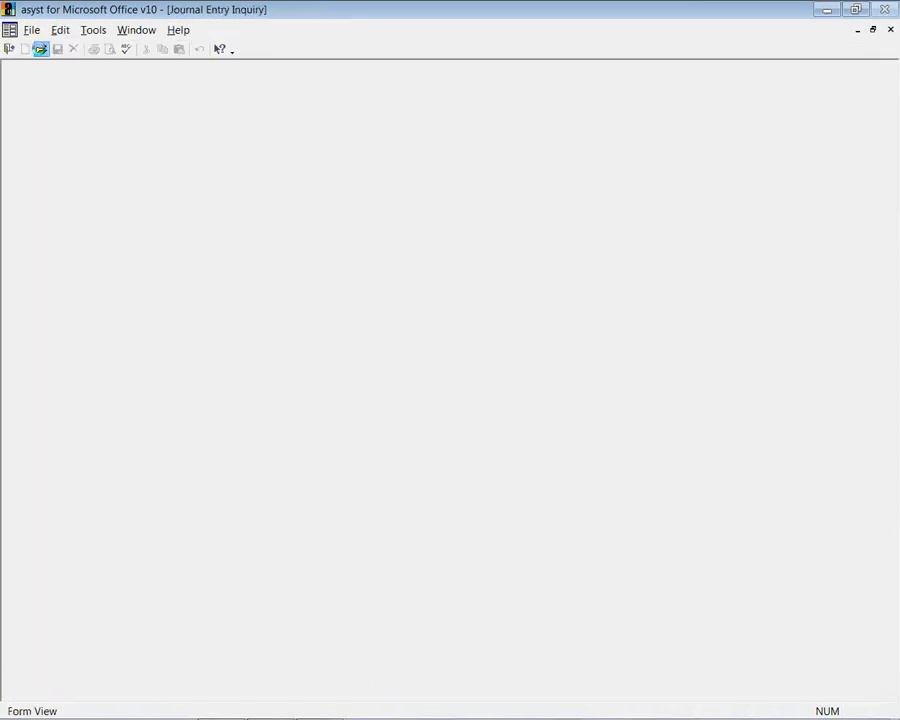
{"action": "left_click", "coordinate": [582, 266]}
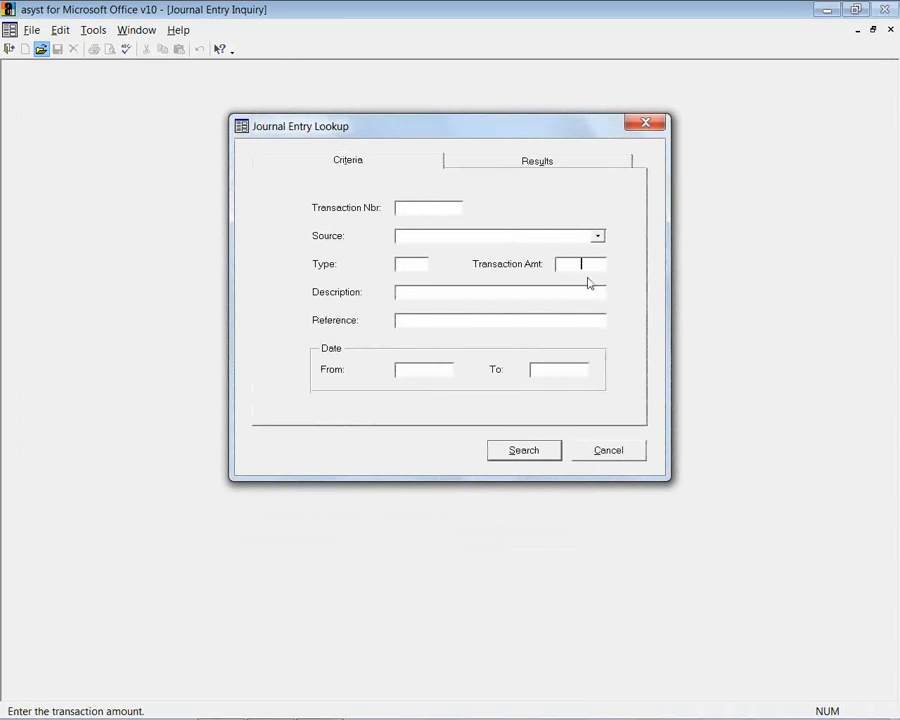
{"action": "type", "text": "25"}
{"action": "left_click", "coordinate": [521, 453]}
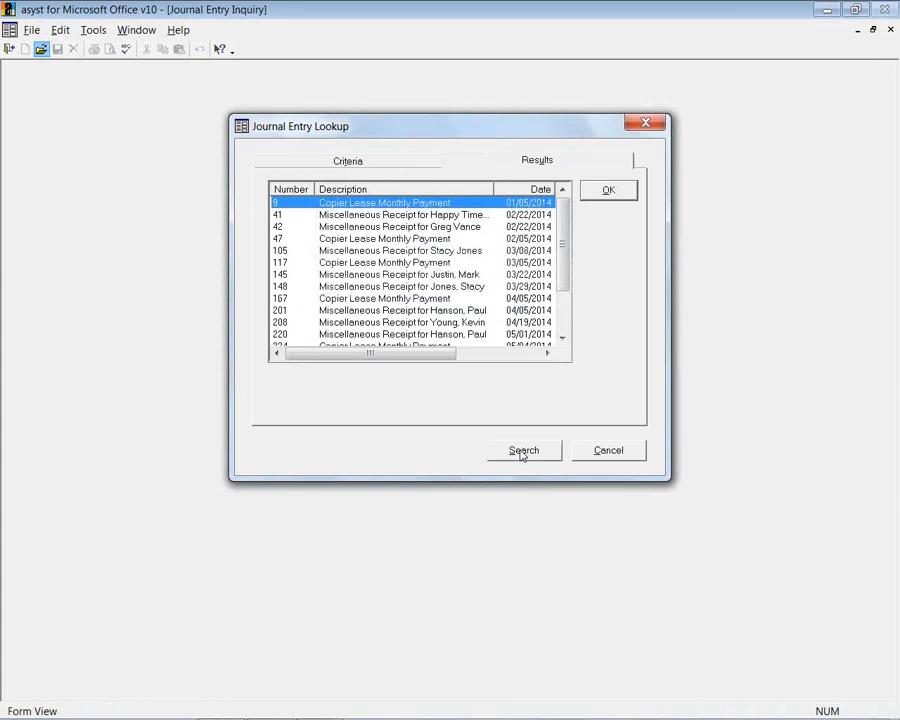
Step: Open the Copier Lease Monthly Payment entry dated 01/05/2014, preview its posted transaction report, and close the preview
{"action": "left_click", "coordinate": [618, 193]}
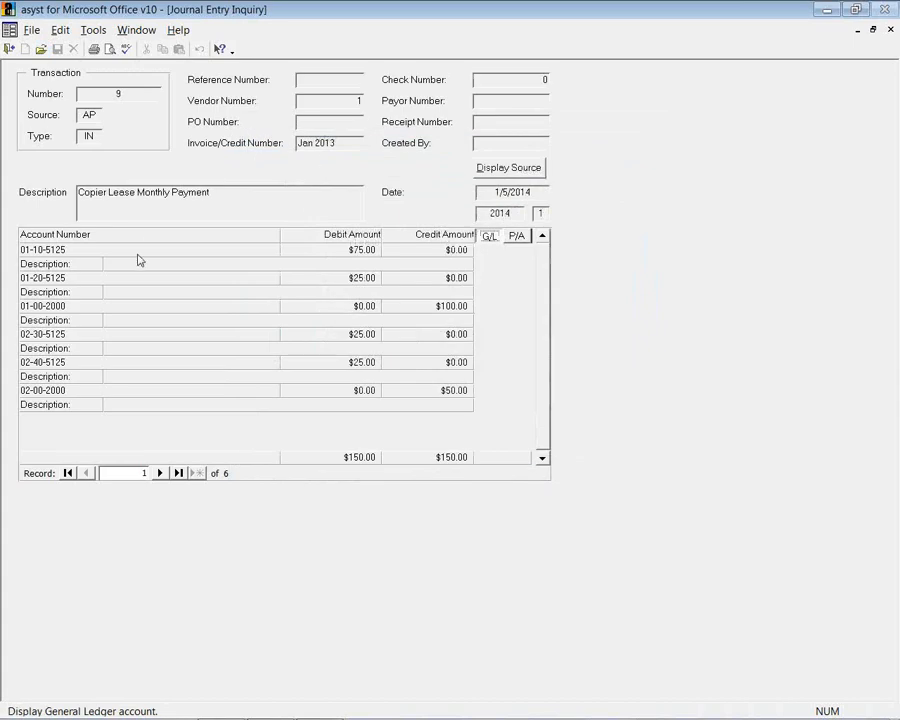
{"action": "left_click", "coordinate": [110, 50]}
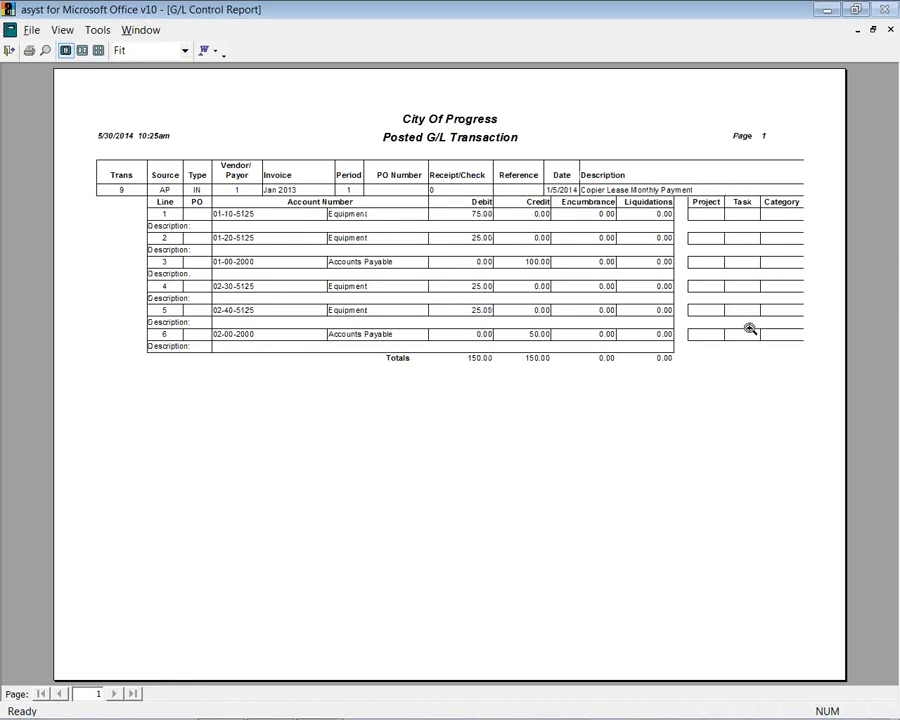
{"action": "left_click", "coordinate": [8, 49]}
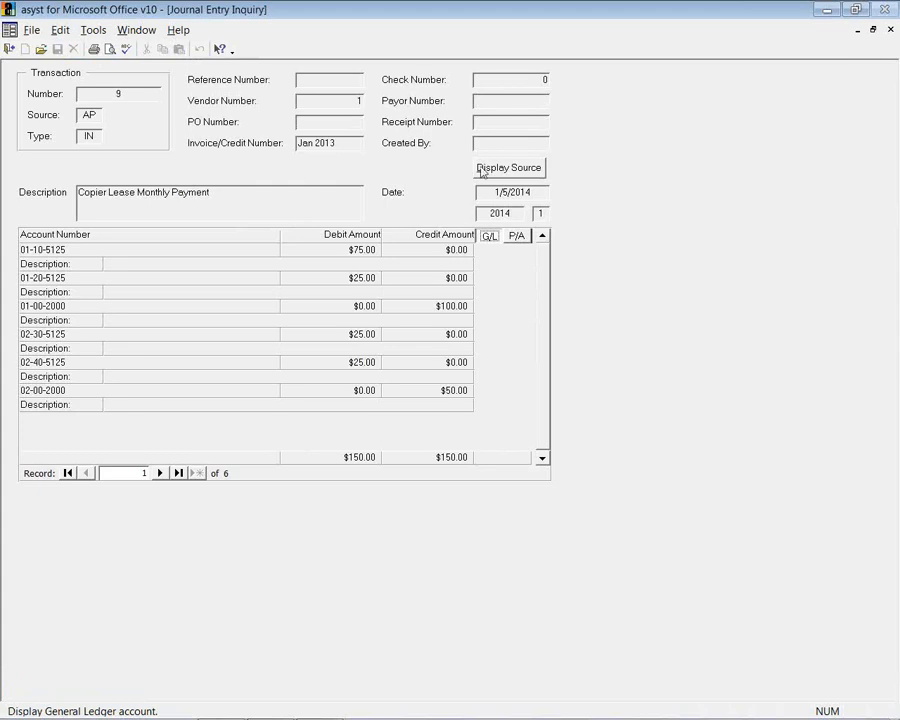
Step: Display the source A/P invoice behind the Copier Lease Monthly Payment entry and exit the Journal Entry Inquiry
{"action": "left_click", "coordinate": [500, 170]}
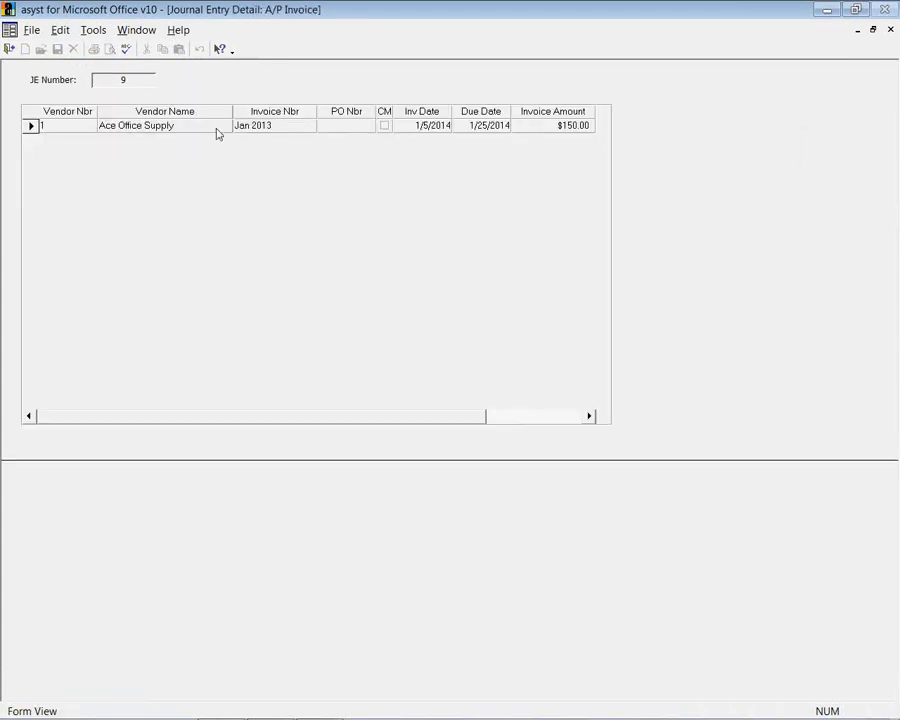
{"action": "left_click", "coordinate": [8, 49]}
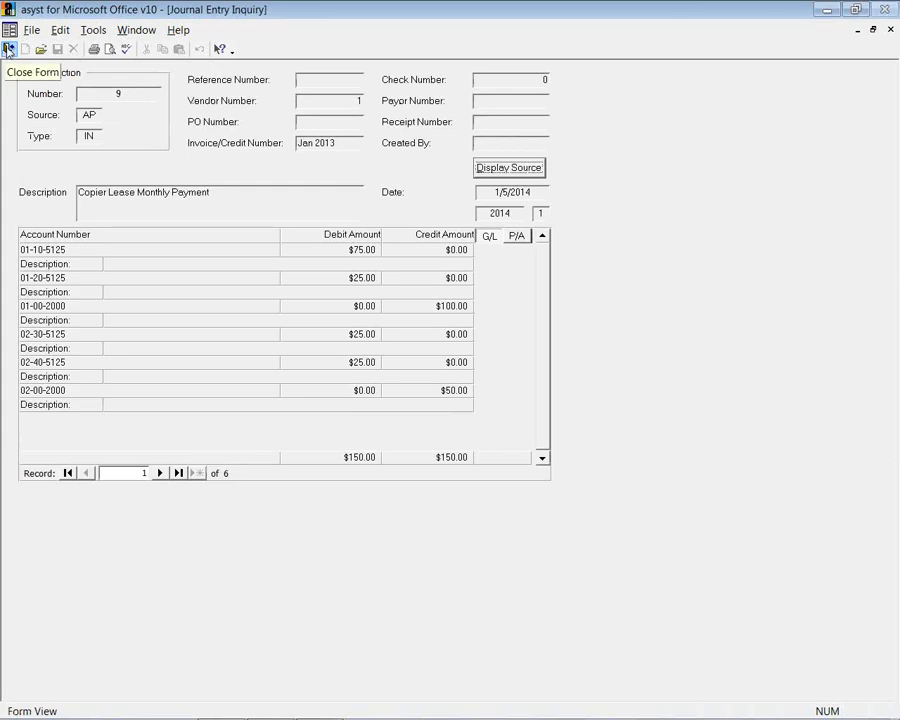
{"action": "left_click", "coordinate": [8, 49]}
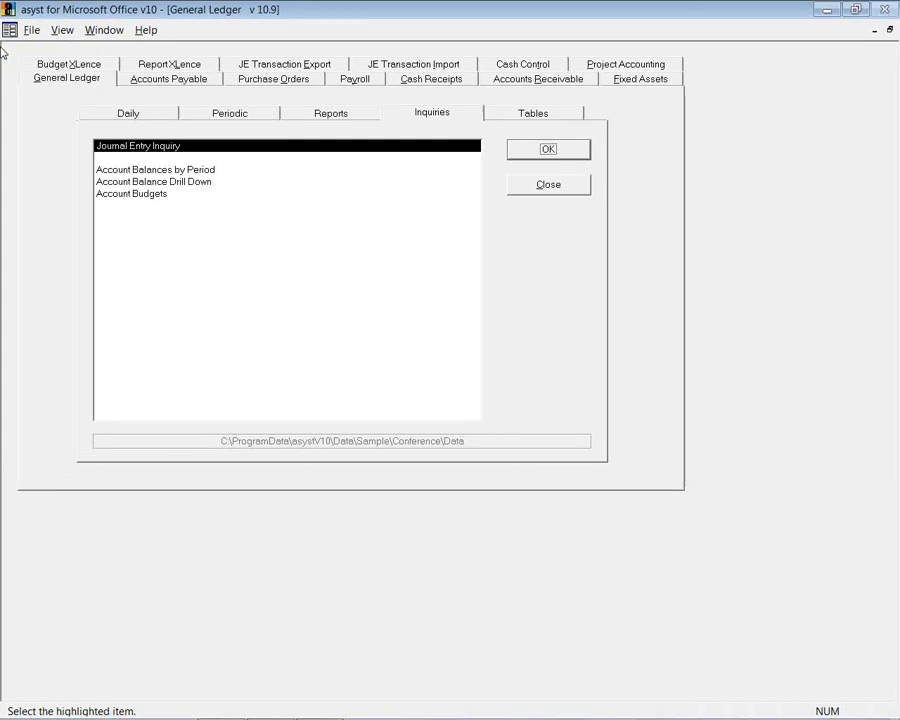
Step: In Account Balances by Period, search the fiscal 2014 accounts with only the Revenue account type included
{"action": "double_click", "coordinate": [175, 170]}
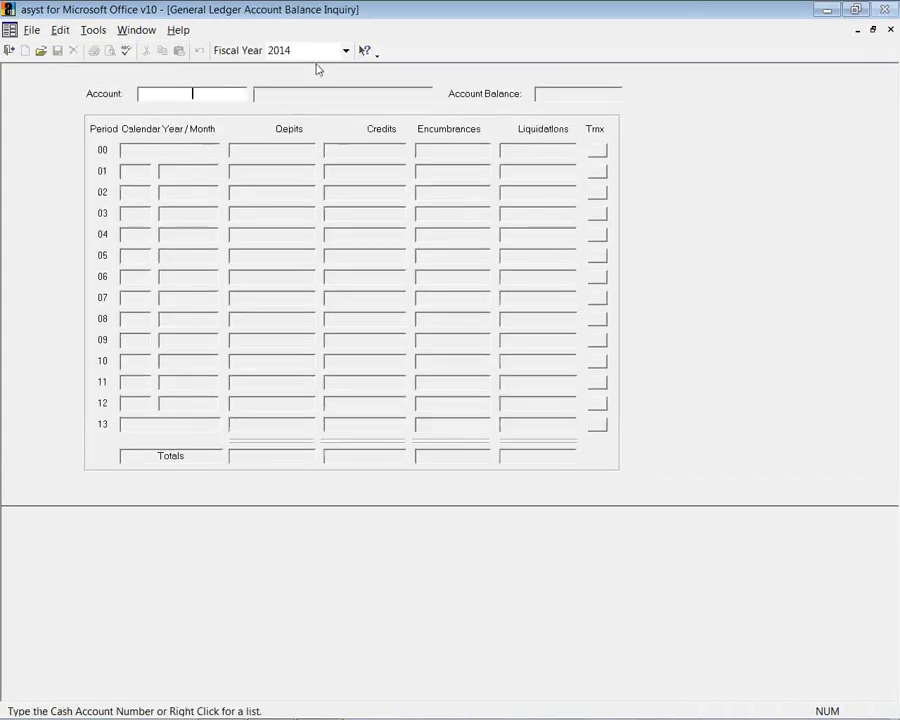
{"action": "right_click", "coordinate": [231, 95]}
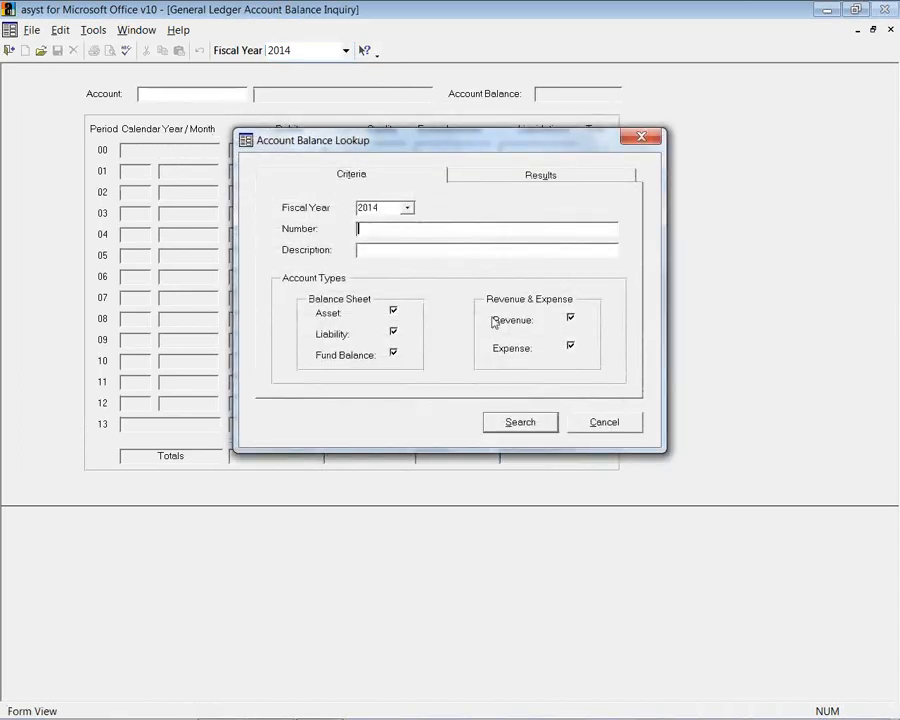
{"action": "left_click", "coordinate": [394, 311]}
{"action": "left_click", "coordinate": [394, 332]}
{"action": "left_click", "coordinate": [394, 353]}
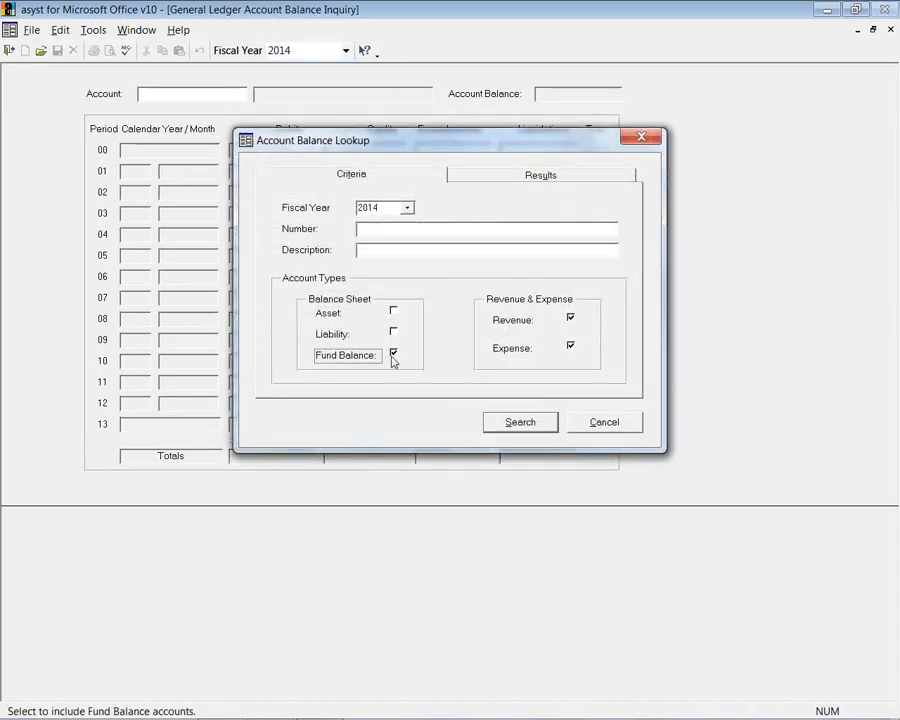
{"action": "left_click", "coordinate": [569, 348]}
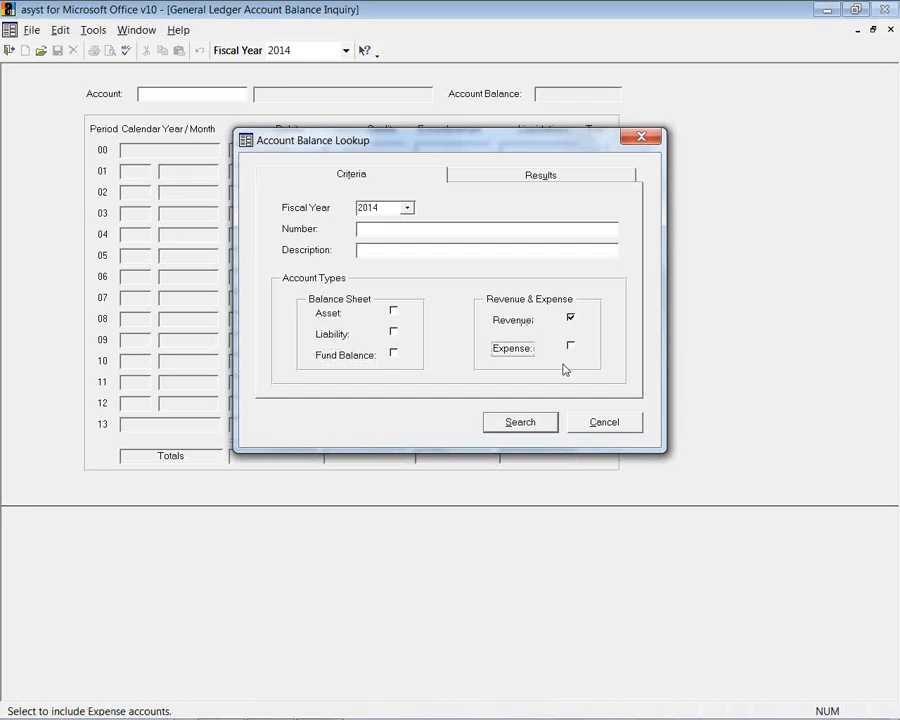
{"action": "left_click", "coordinate": [519, 429]}
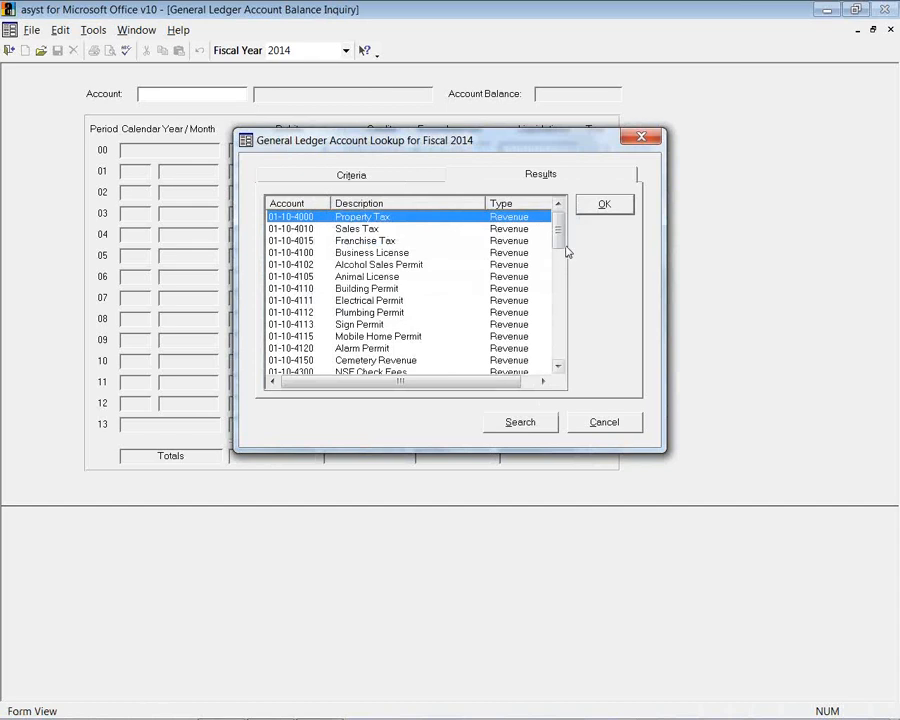
Step: Pick the Water Sales revenue account from the lookup results and display its 2014 balances by period
{"action": "left_click", "coordinate": [558, 366]}
{"action": "left_click", "coordinate": [558, 366]}
{"action": "left_click", "coordinate": [558, 366]}
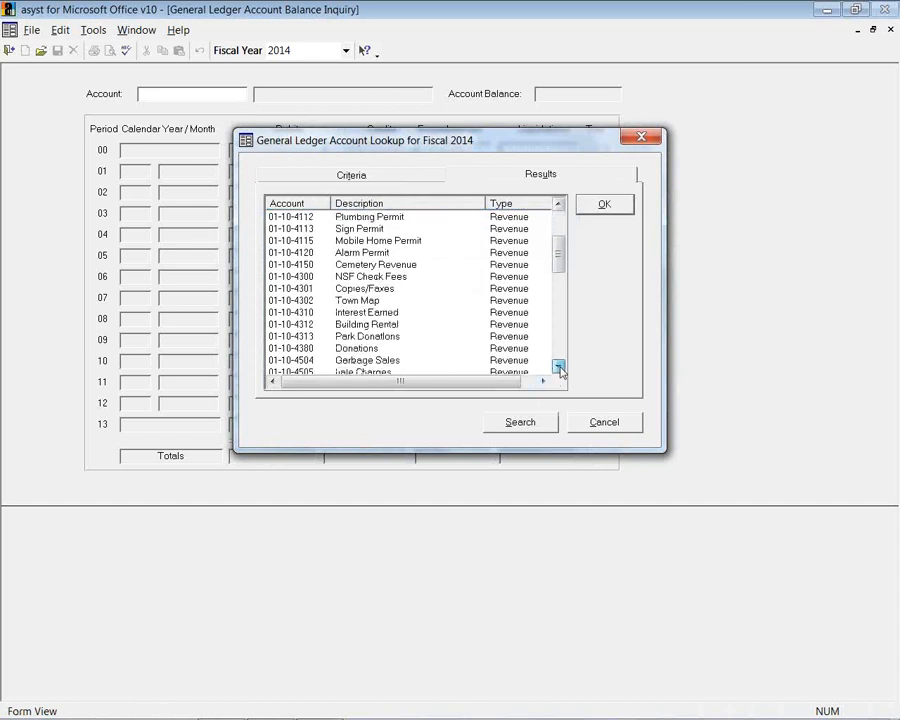
{"action": "left_click", "coordinate": [560, 369]}
{"action": "left_click", "coordinate": [560, 369]}
{"action": "left_click", "coordinate": [559, 367]}
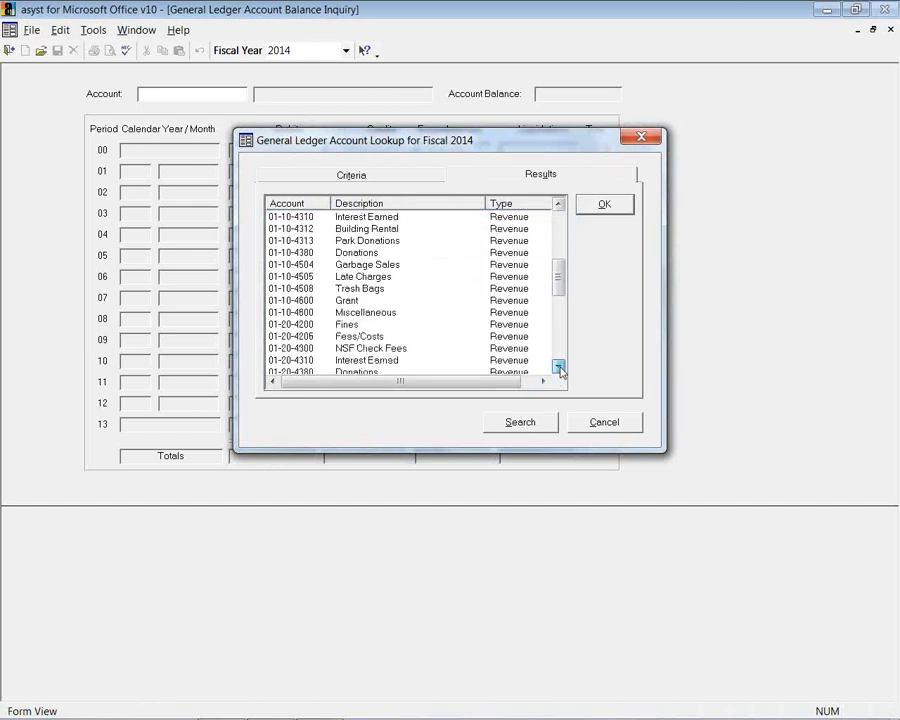
{"action": "left_click", "coordinate": [559, 367]}
{"action": "left_click", "coordinate": [559, 367]}
{"action": "left_click", "coordinate": [559, 367]}
{"action": "left_click", "coordinate": [559, 367]}
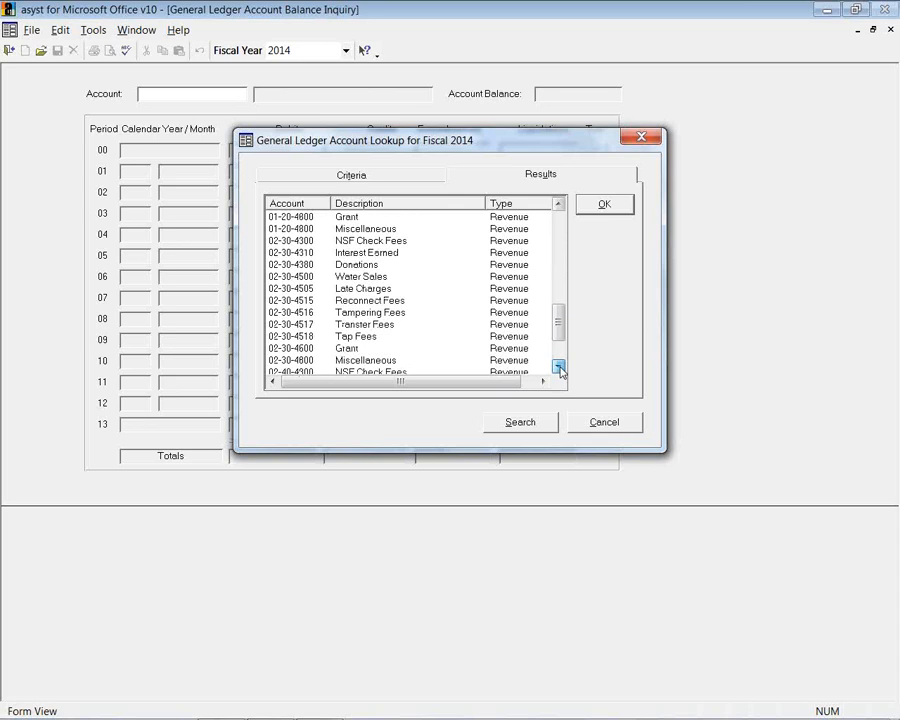
{"action": "left_click", "coordinate": [559, 367]}
{"action": "left_click", "coordinate": [559, 367]}
{"action": "left_click", "coordinate": [559, 367]}
{"action": "left_click", "coordinate": [559, 367]}
{"action": "left_click", "coordinate": [559, 367]}
{"action": "left_click", "coordinate": [559, 367]}
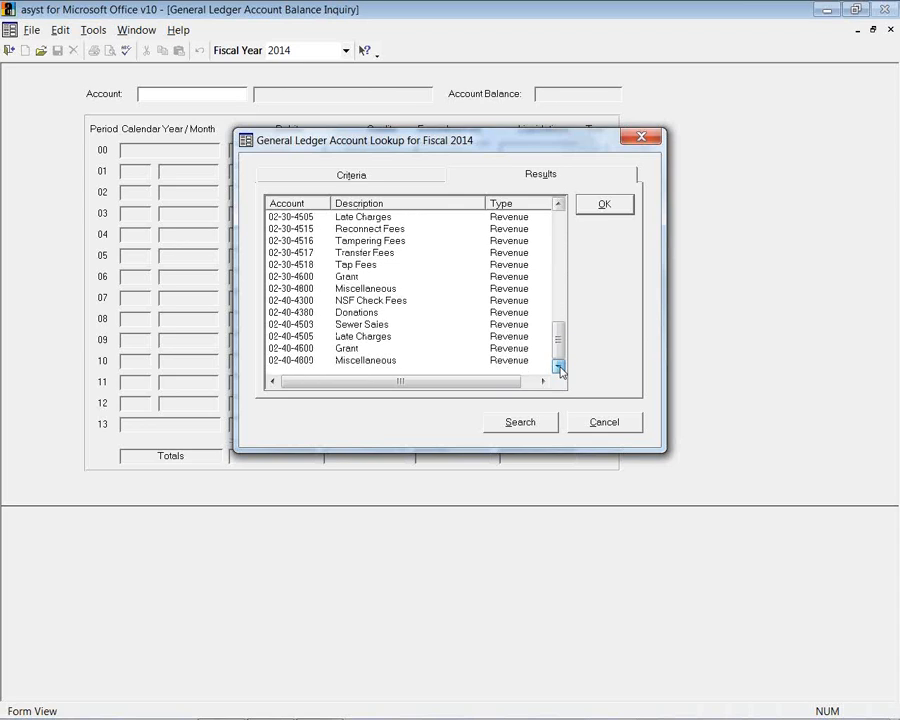
{"action": "left_click", "coordinate": [559, 204]}
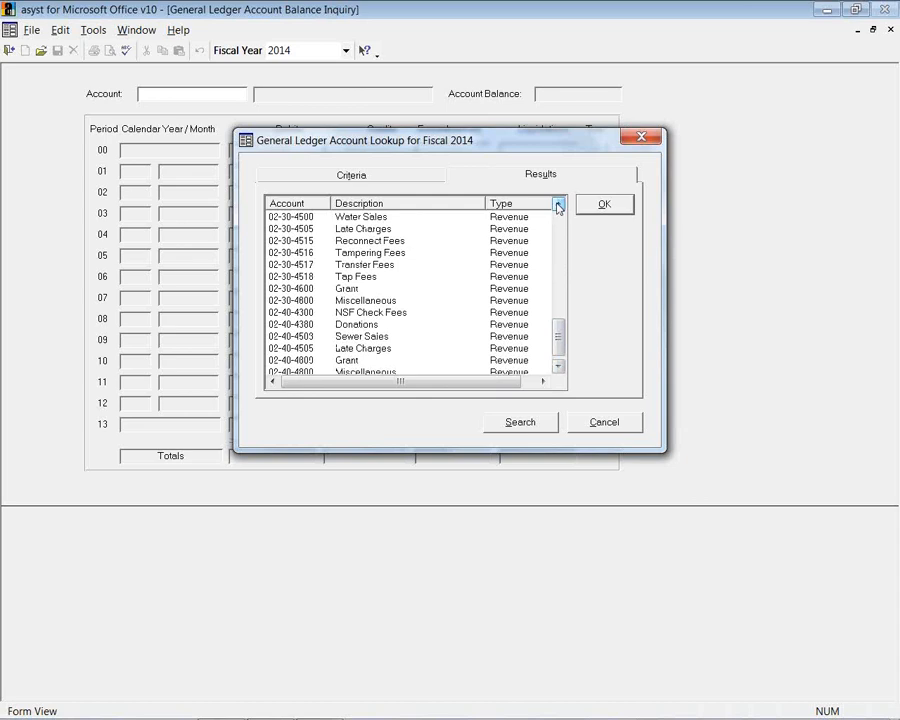
{"action": "left_click", "coordinate": [421, 218]}
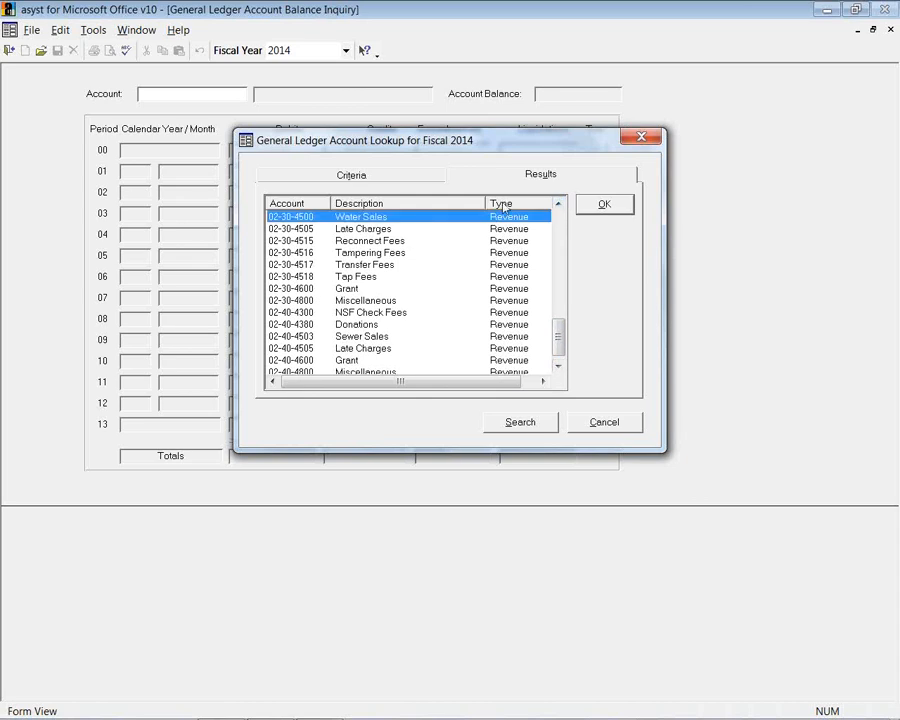
{"action": "left_click", "coordinate": [602, 207]}
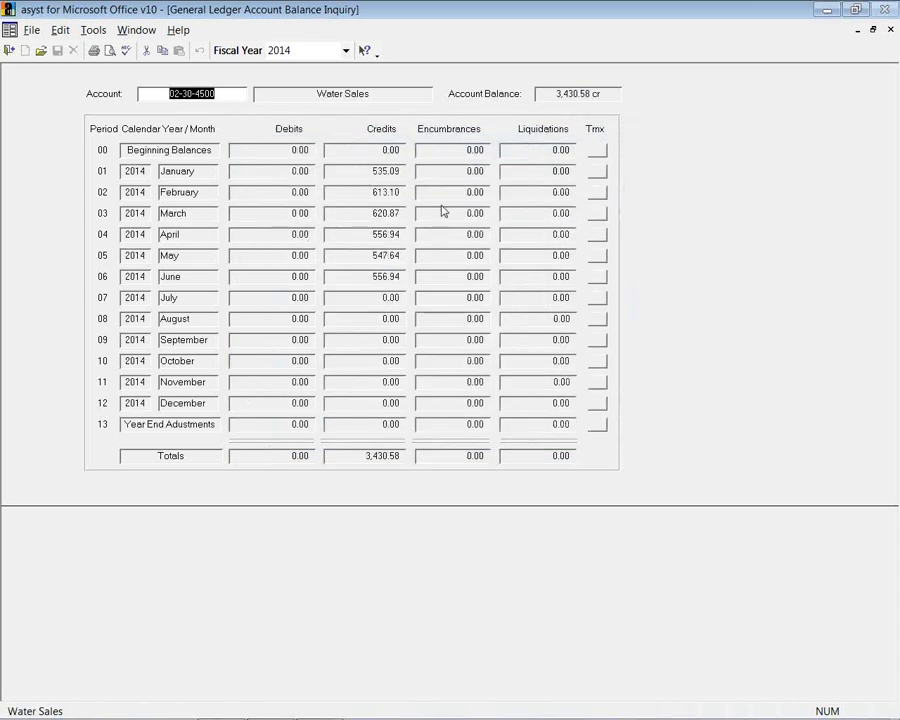
Step: Drill from the March Water Sales transactions through the Bill 12 journal entry to its utility billing source, and exit the inquiry
{"action": "left_click", "coordinate": [597, 214]}
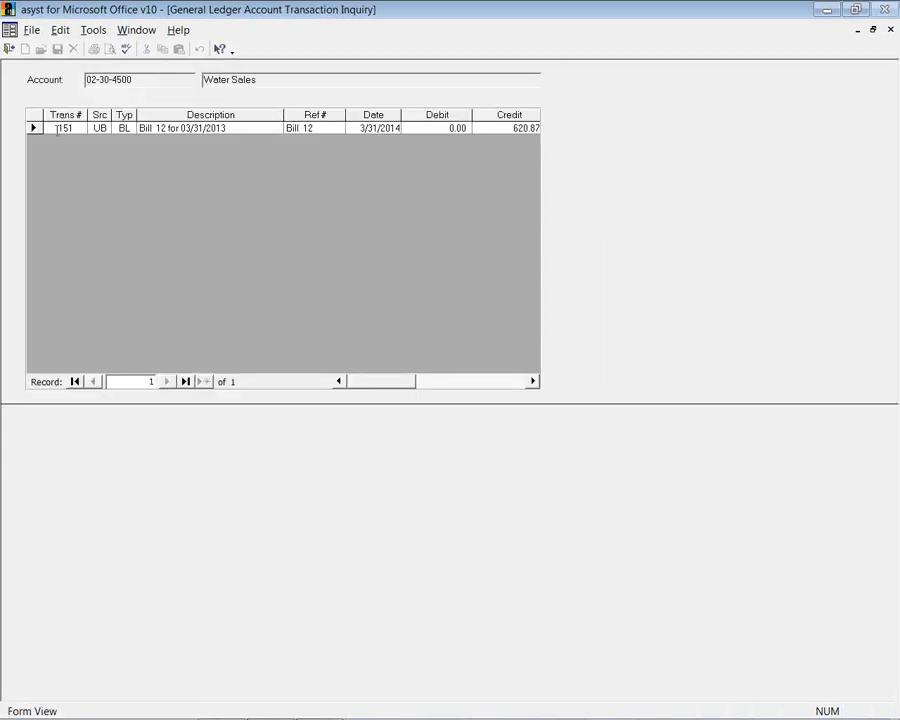
{"action": "double_click", "coordinate": [57, 129]}
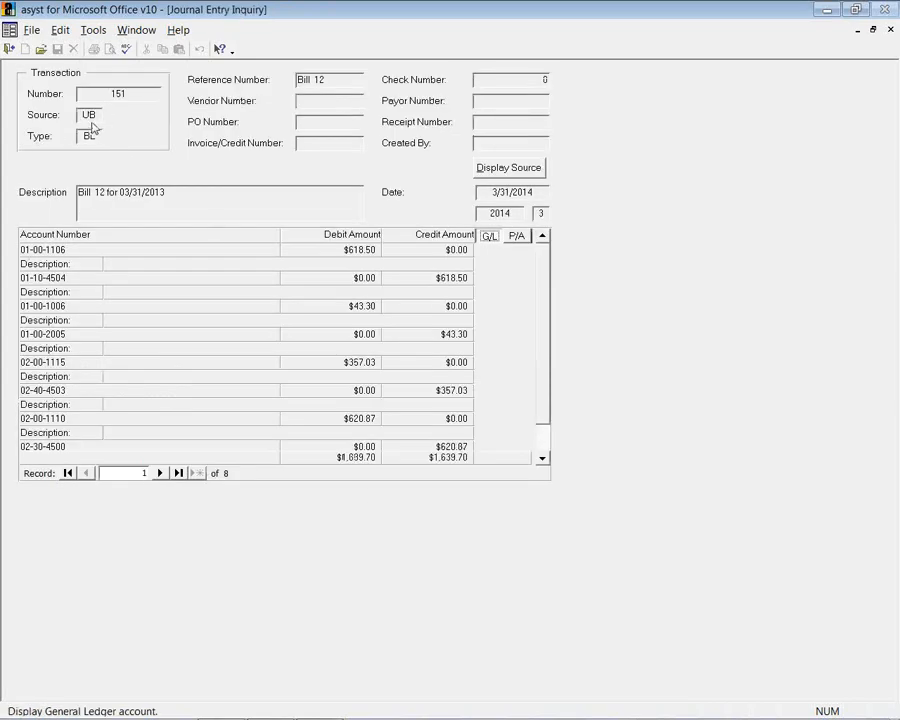
{"action": "left_click", "coordinate": [510, 168]}
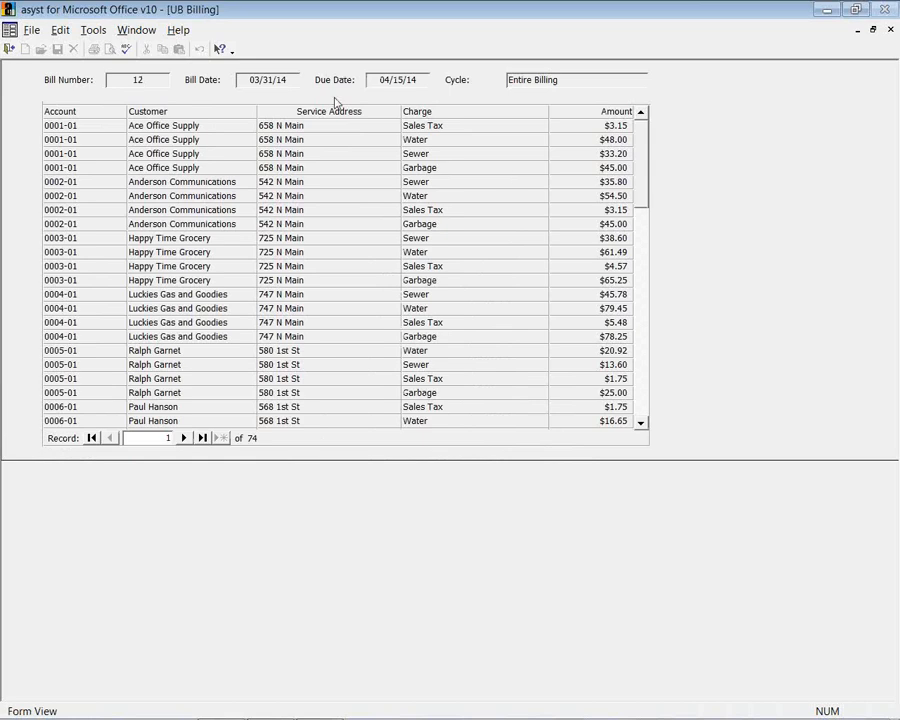
{"action": "left_click", "coordinate": [10, 48]}
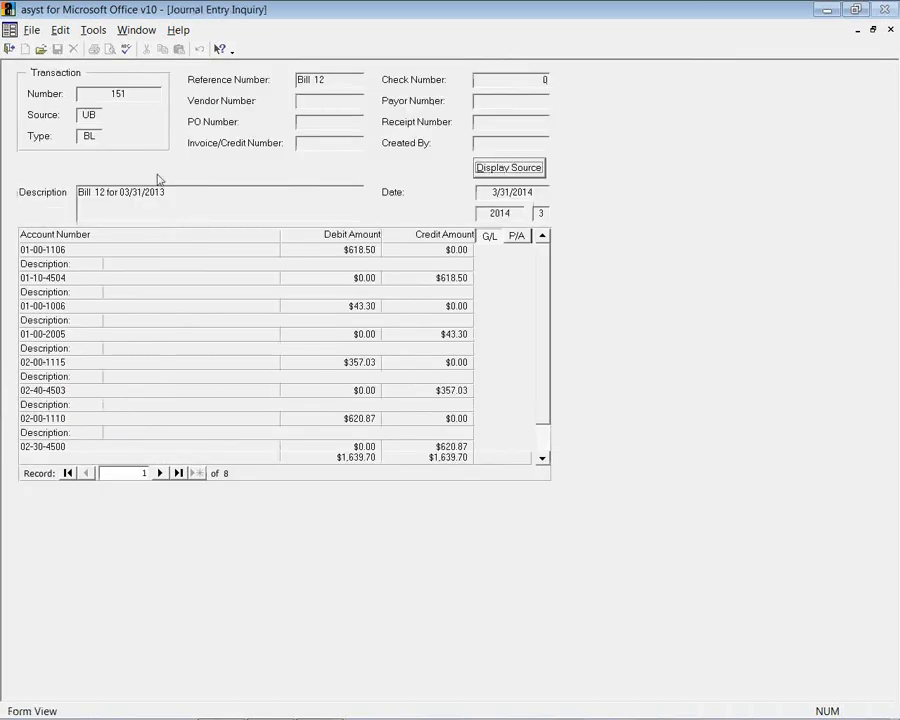
{"action": "left_click", "coordinate": [8, 50]}
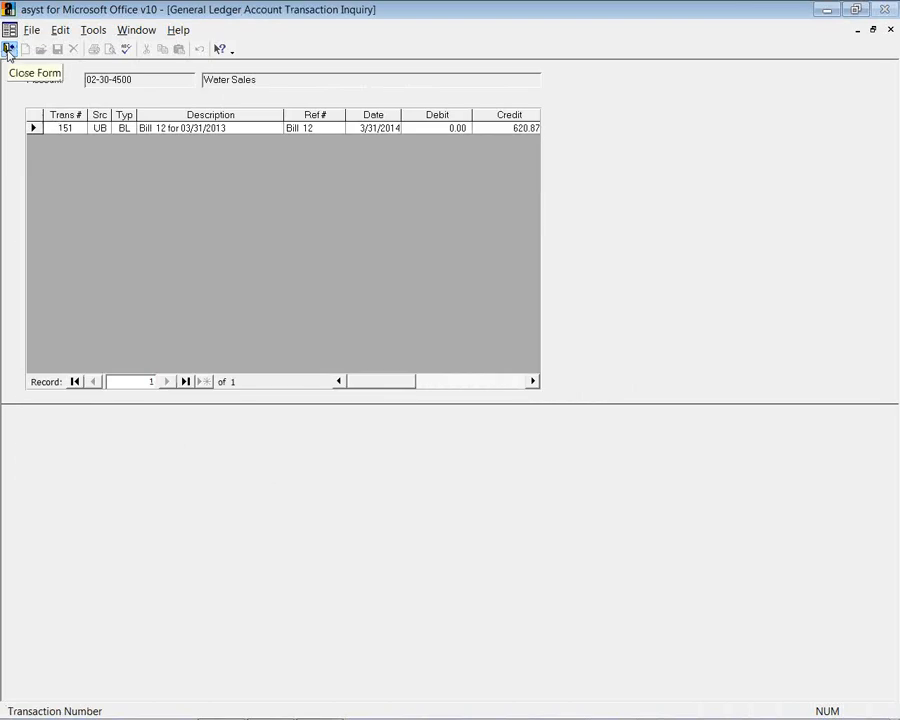
{"action": "left_click", "coordinate": [8, 50]}
{"action": "left_click", "coordinate": [8, 50]}
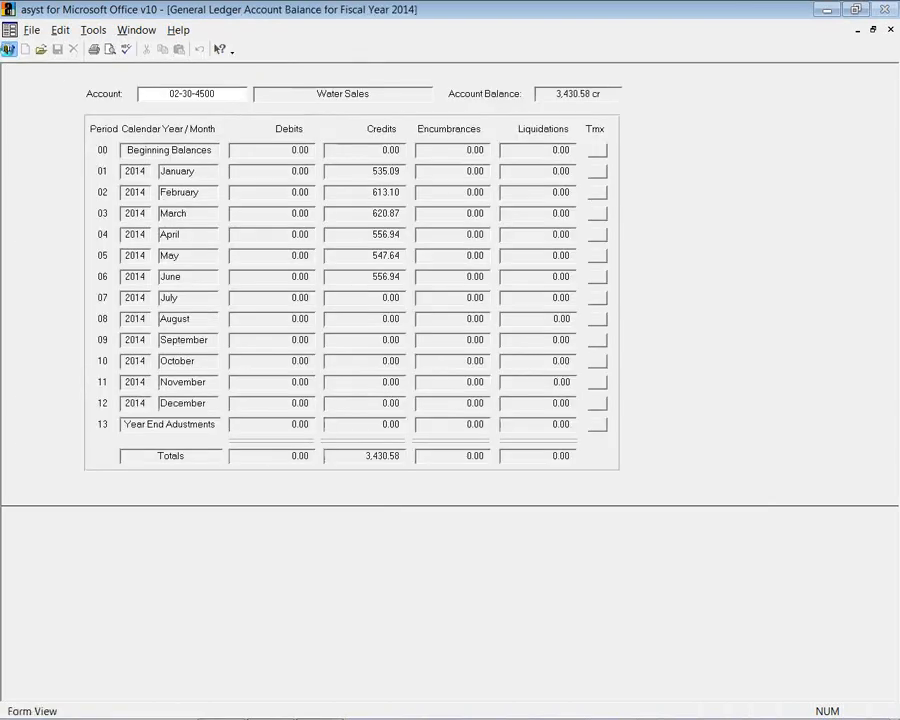
Step: In Account Balance Drill Down, expand the General Fund for 2014 period 5 expenses and browse the Administration transactions
{"action": "double_click", "coordinate": [193, 183]}
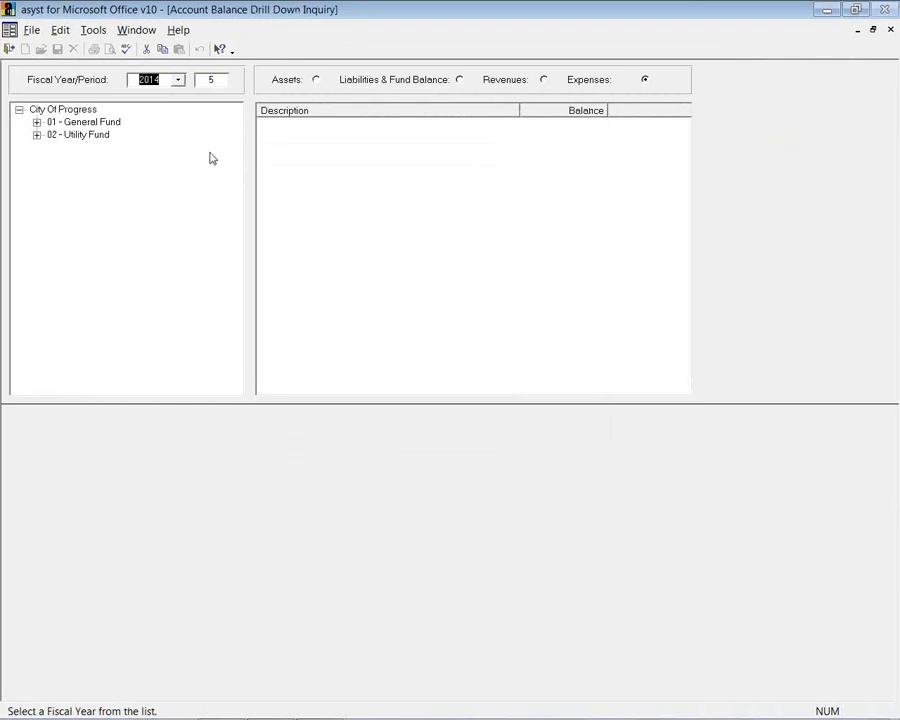
{"action": "double_click", "coordinate": [92, 122]}
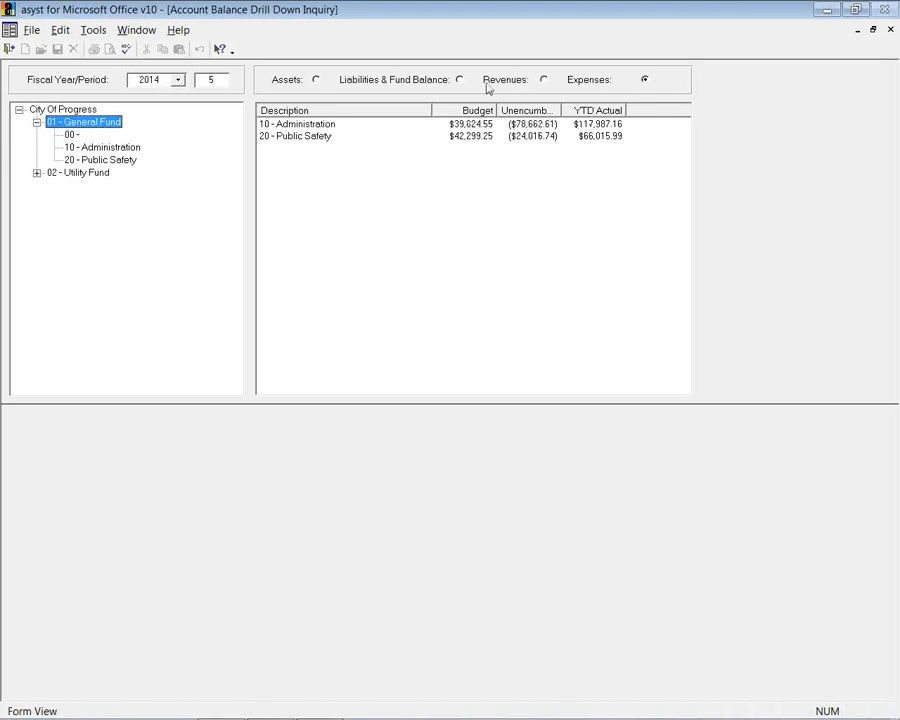
{"action": "double_click", "coordinate": [329, 126]}
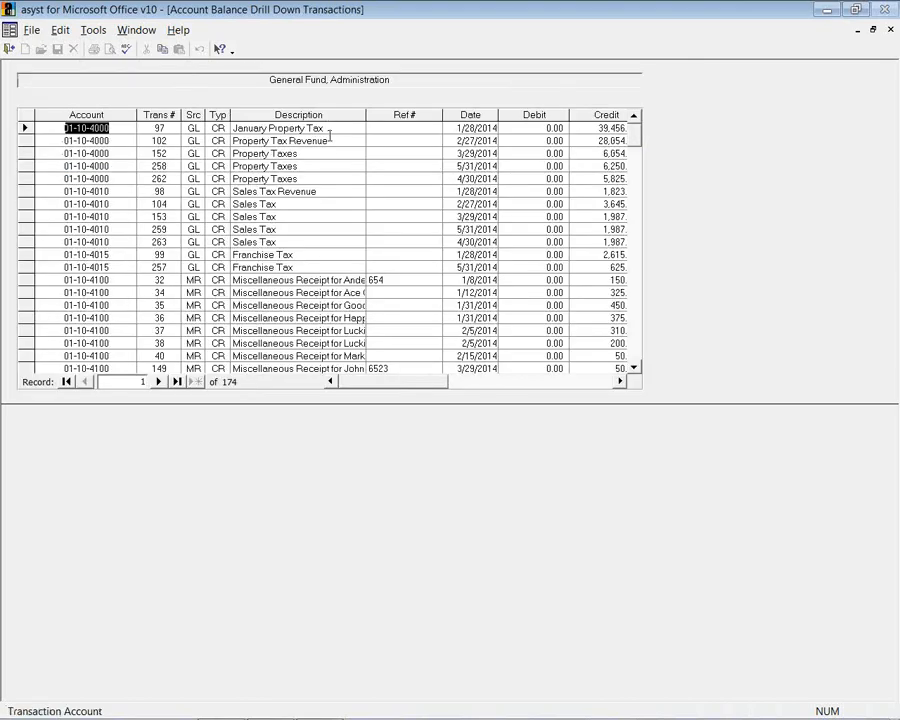
{"action": "left_click_drag", "start_coordinate": [634, 136], "coordinate": [644, 240]}
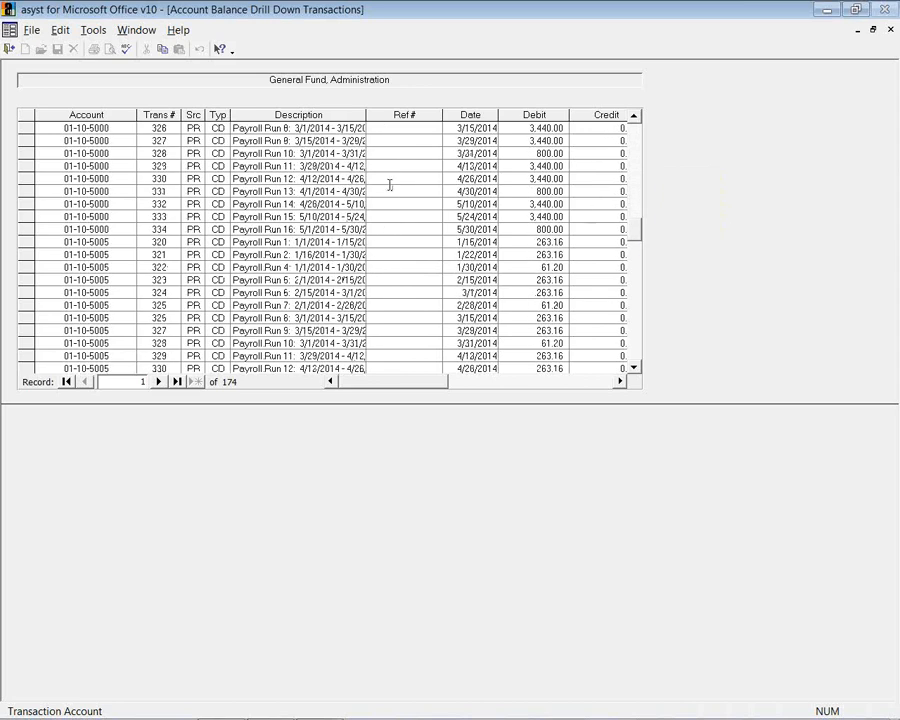
Step: Open the Payroll Run 11 journal entry for 3/29/2014 - 4/12/2014, view its payroll source detail, and close the detail
{"action": "double_click", "coordinate": [268, 166]}
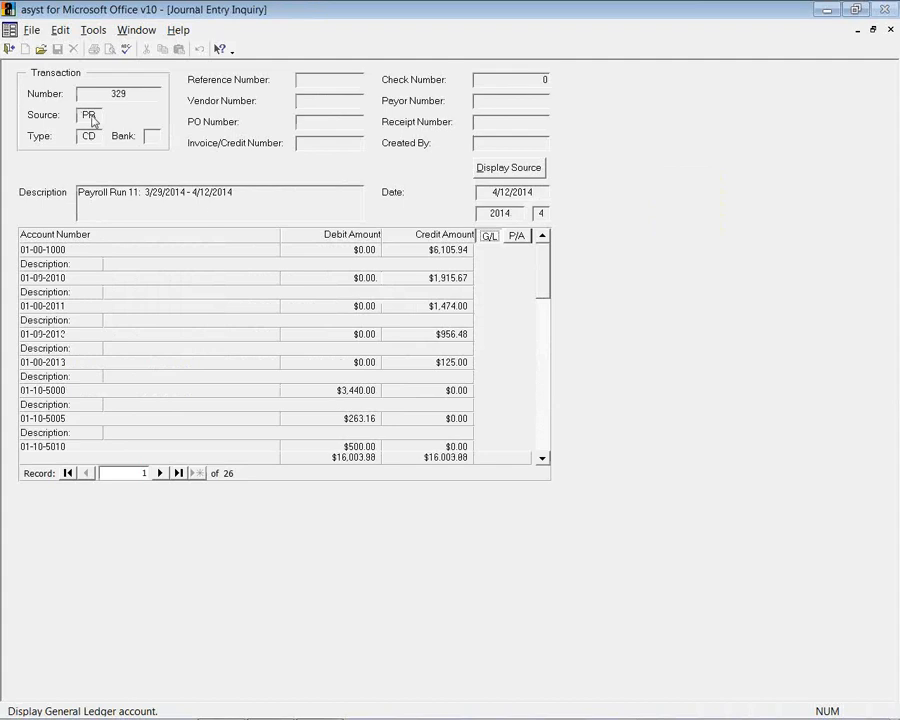
{"action": "left_click", "coordinate": [508, 168]}
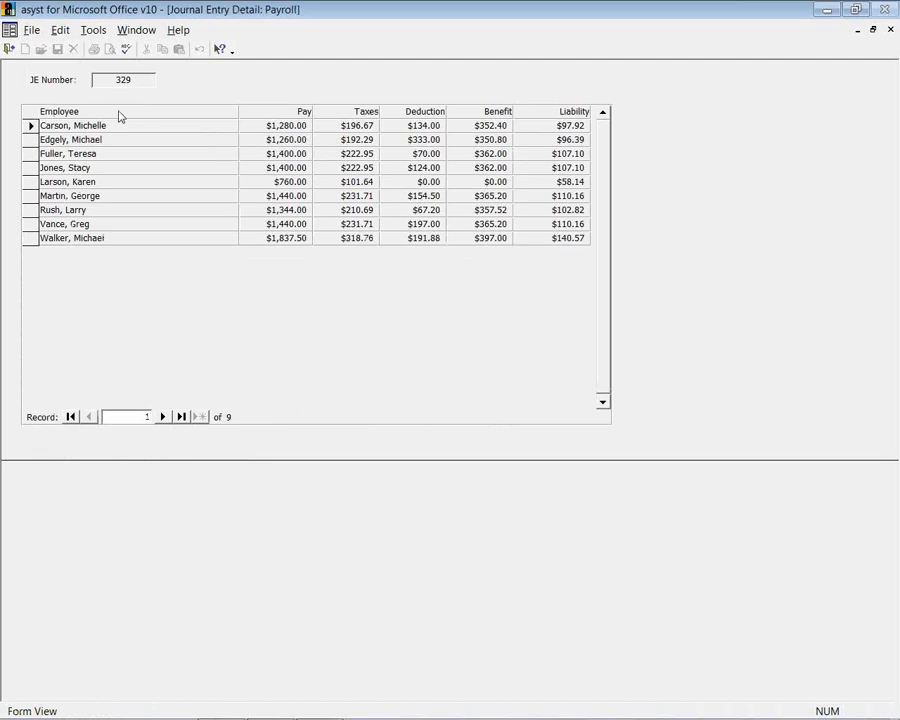
{"action": "left_click", "coordinate": [8, 49]}
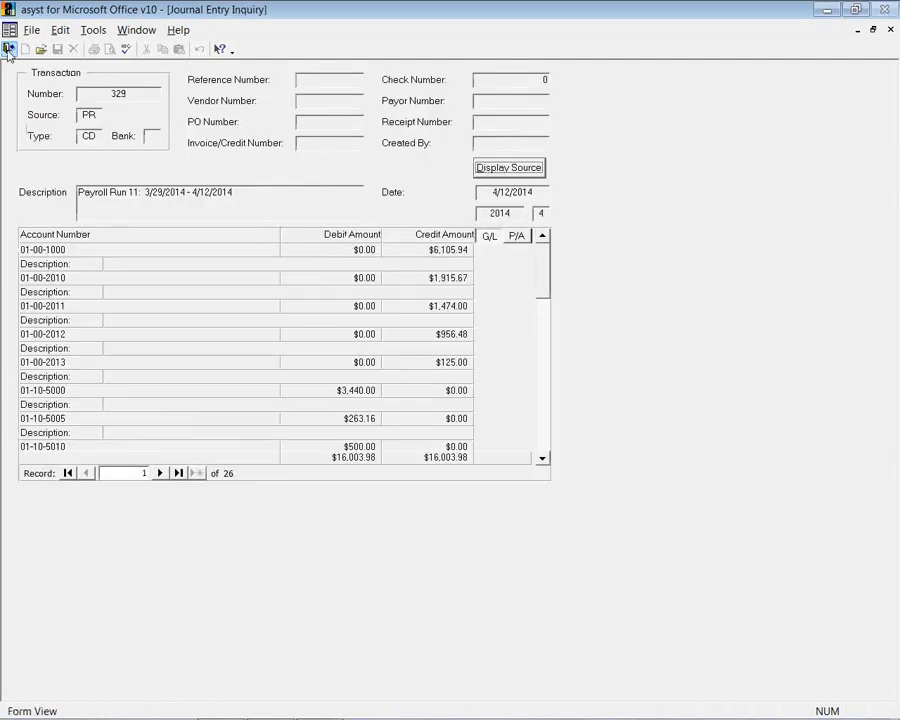
Step: Close the journal entry and Account Balance Drill Down inquiries, and select the Account Budgets inquiry
{"action": "left_click", "coordinate": [8, 49]}
{"action": "left_click", "coordinate": [8, 49]}
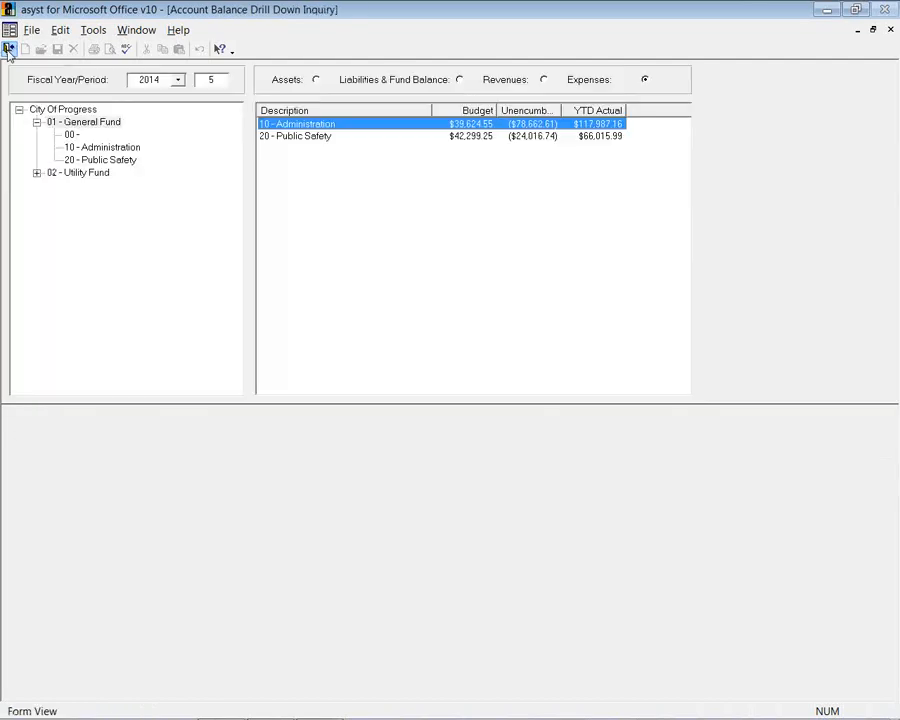
{"action": "left_click", "coordinate": [8, 49]}
{"action": "left_click", "coordinate": [157, 196]}
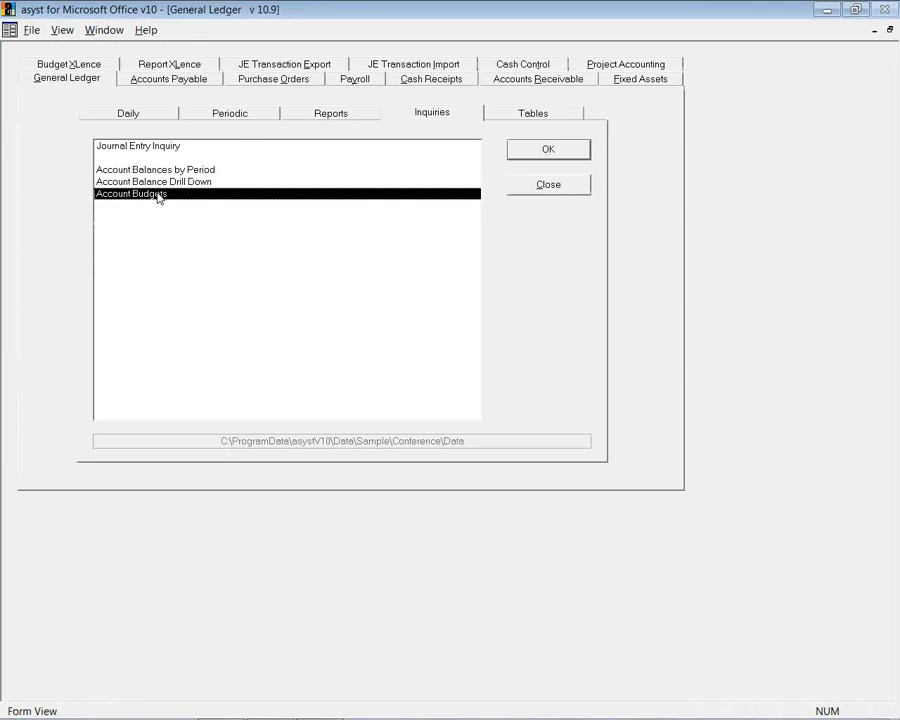
Step: Review the General Ledger Configuration Maintenance settings, close them, and return to the daily options
{"action": "left_click", "coordinate": [528, 113]}
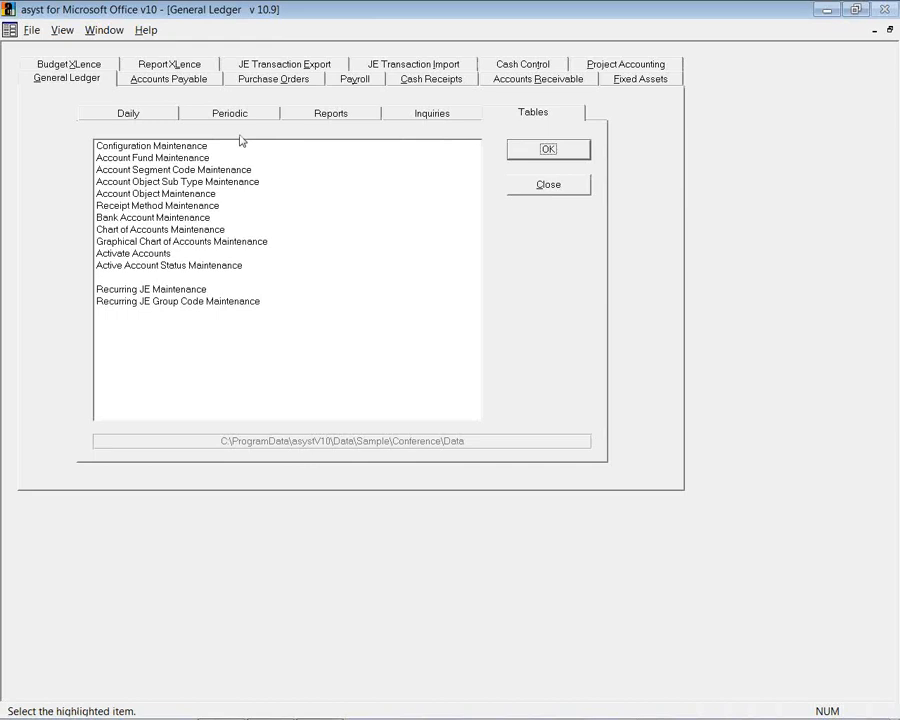
{"action": "double_click", "coordinate": [206, 148]}
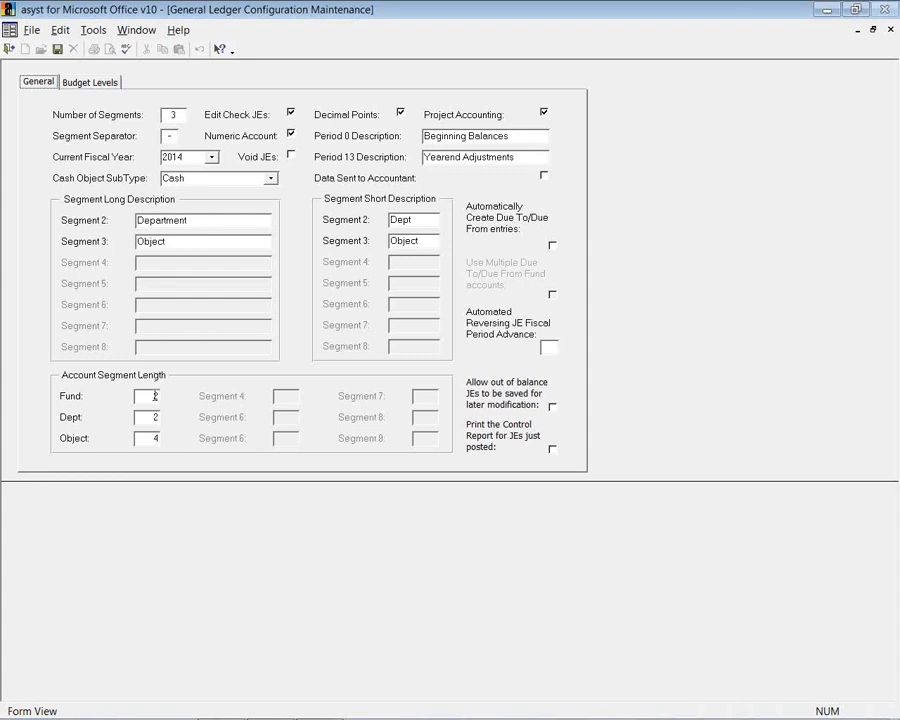
{"action": "double_click", "coordinate": [8, 31]}
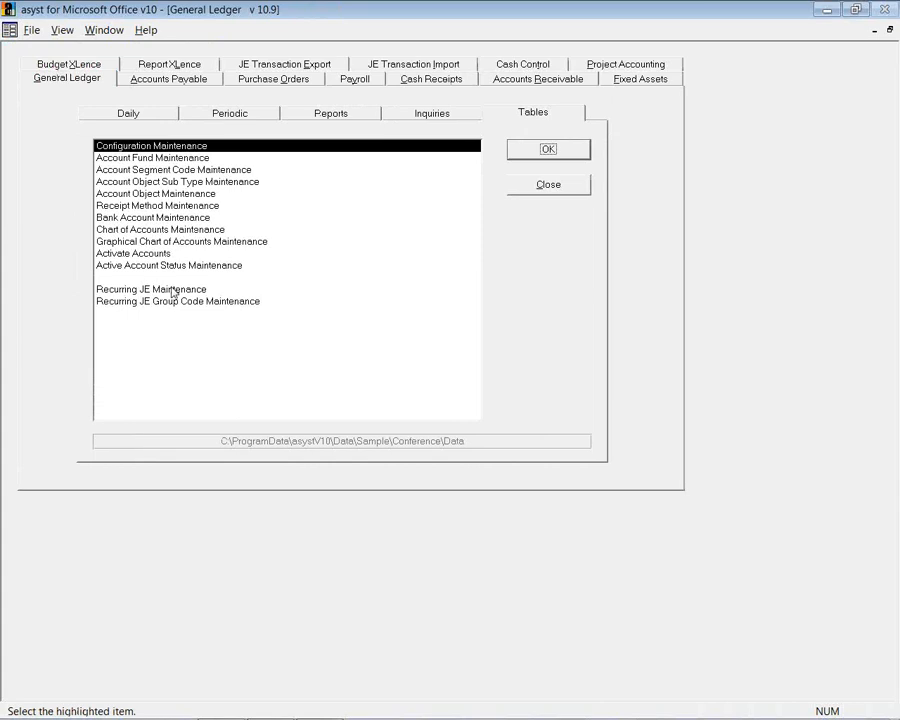
{"action": "left_click", "coordinate": [153, 120]}
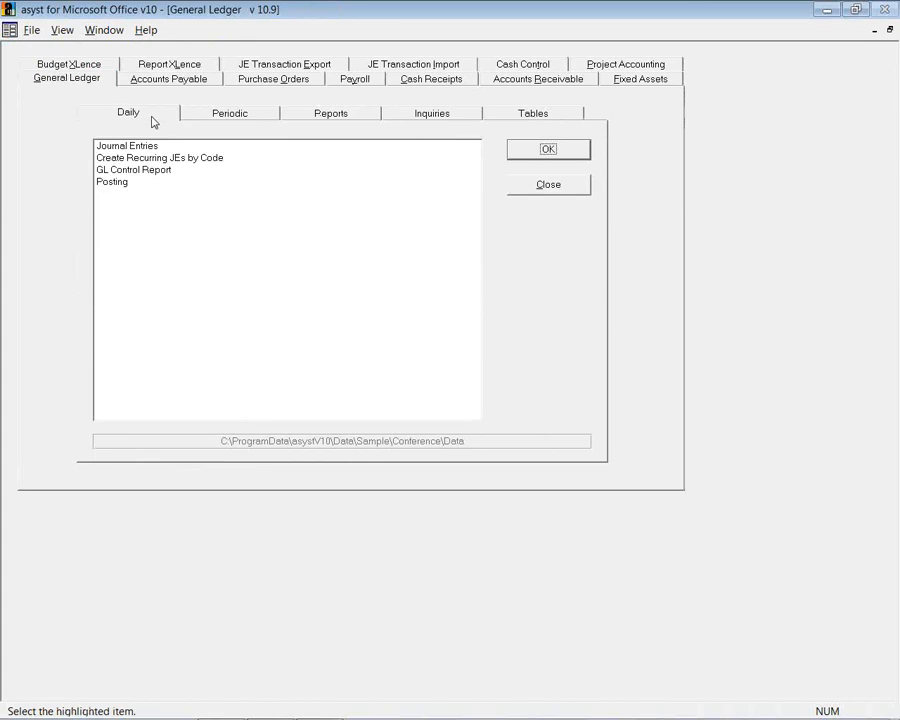
Step: Start the Report XLence download of General Ledger transactions to an Excel workbook, overwriting audit file.XLS
{"action": "left_click", "coordinate": [185, 66]}
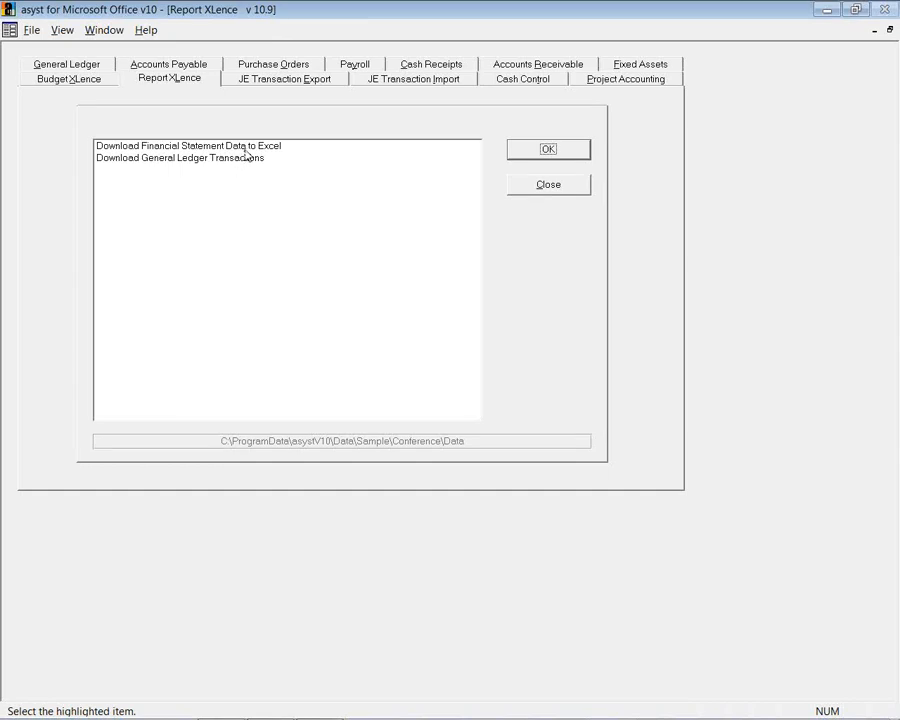
{"action": "key", "text": "Down"}
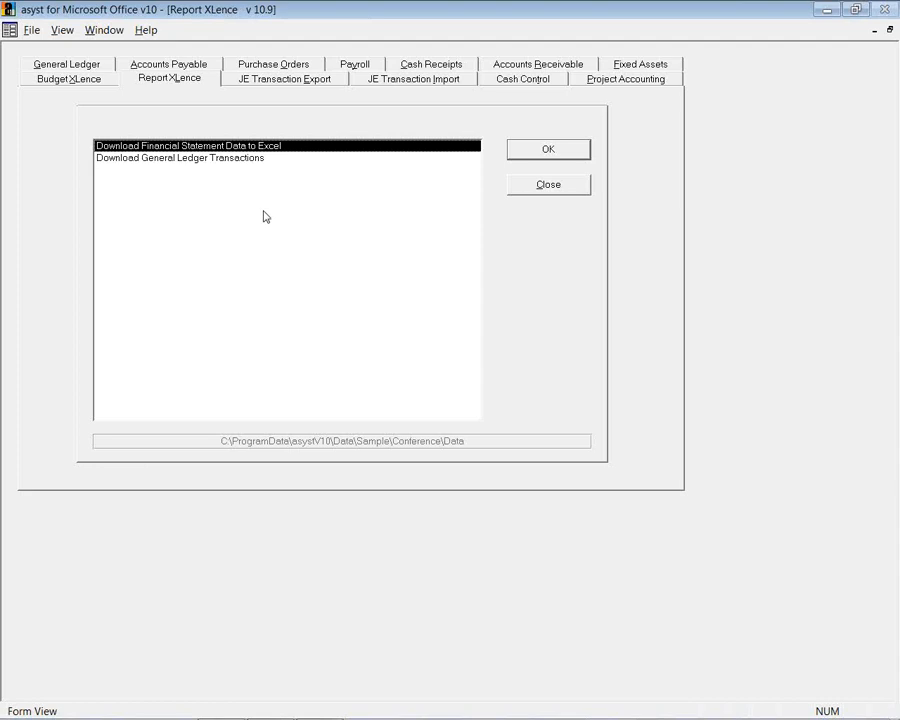
{"action": "double_click", "coordinate": [239, 158]}
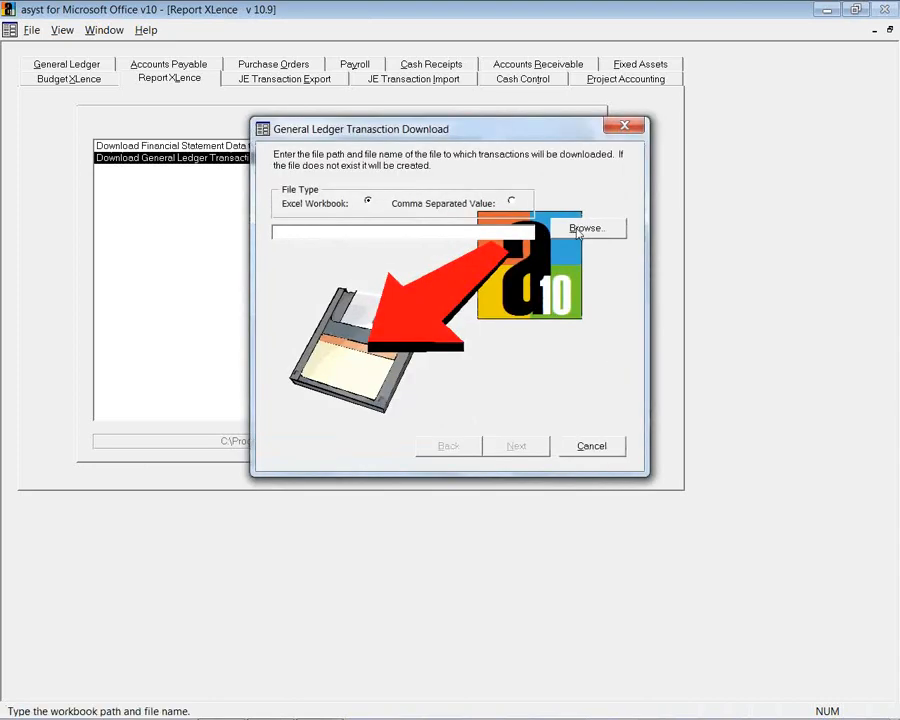
{"action": "left_click", "coordinate": [580, 228]}
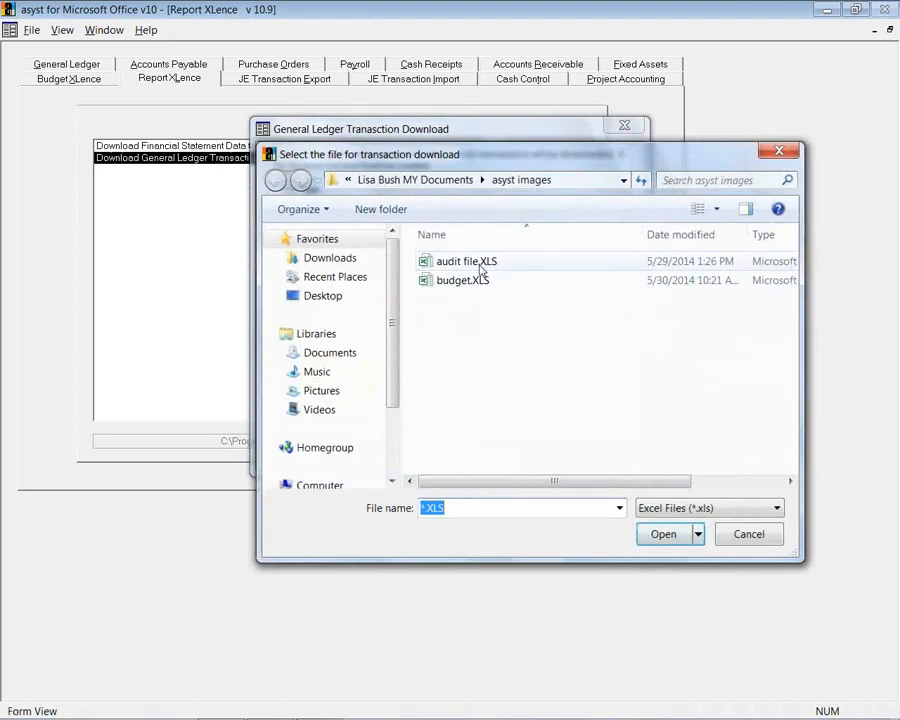
{"action": "double_click", "coordinate": [538, 262]}
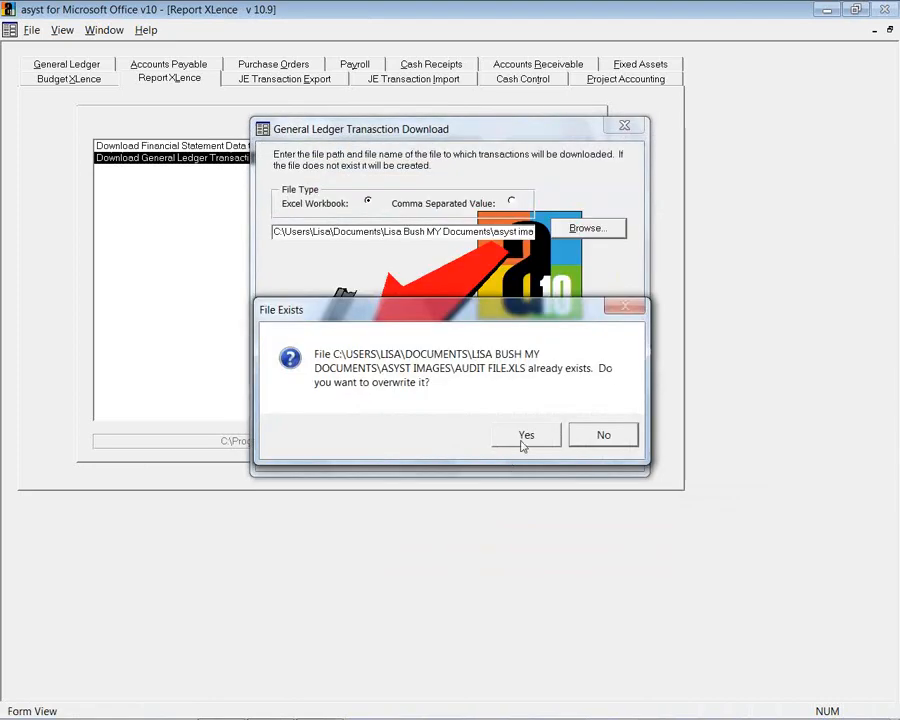
{"action": "left_click", "coordinate": [524, 438]}
{"action": "left_click", "coordinate": [518, 448]}
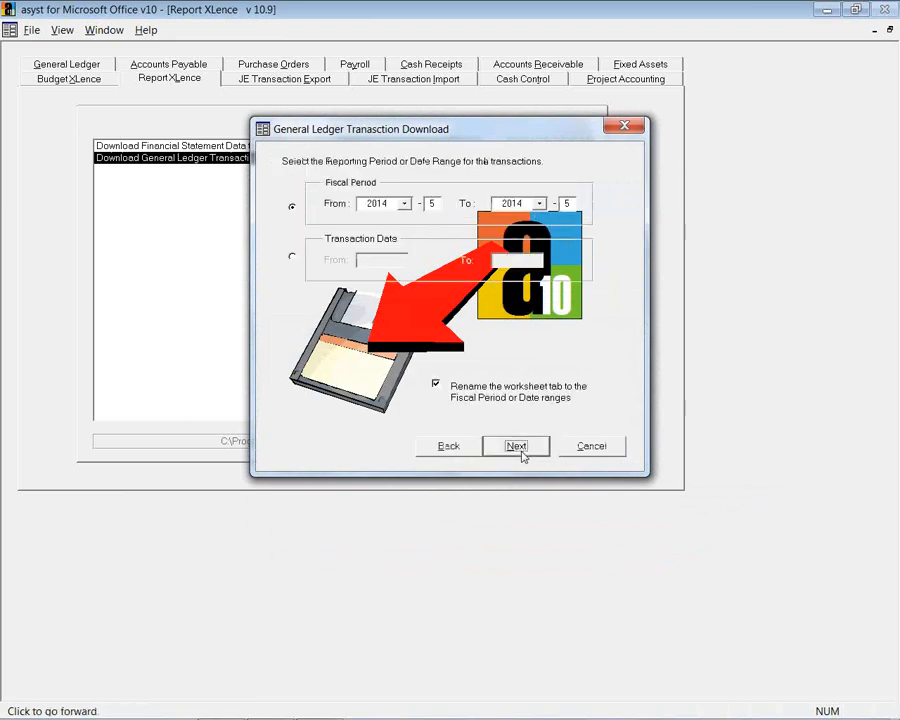
Step: Set the starting fiscal period to 2014-01, keep all account types and segments, and run the transaction download to completion
{"action": "left_click", "coordinate": [436, 203]}
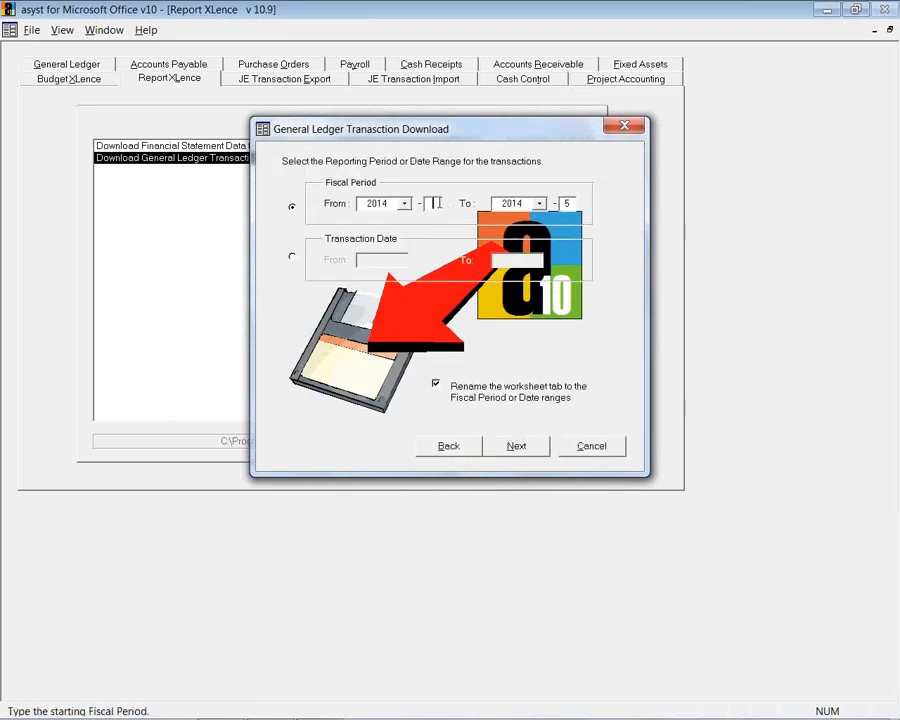
{"action": "type", "text": "01"}
{"action": "left_click", "coordinate": [515, 447]}
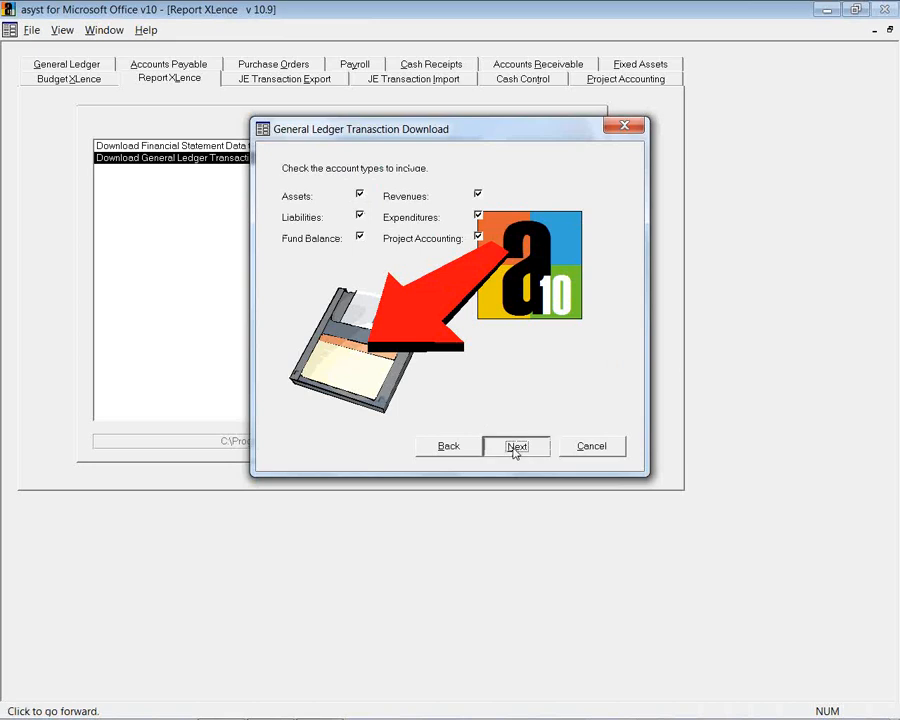
{"action": "left_click", "coordinate": [515, 448]}
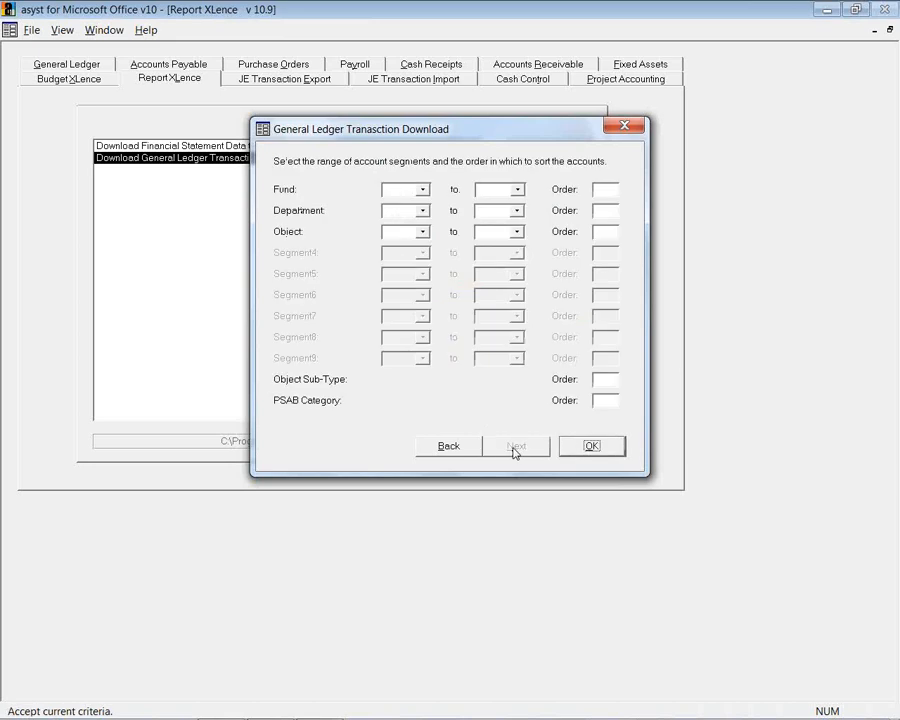
{"action": "left_click", "coordinate": [604, 448]}
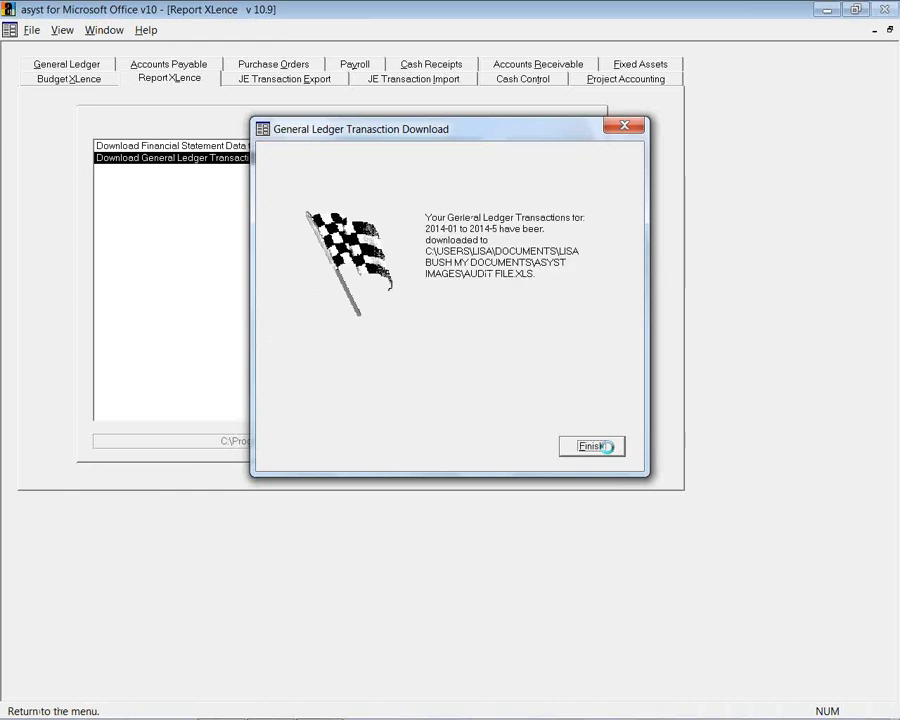
{"action": "left_click", "coordinate": [592, 446]}
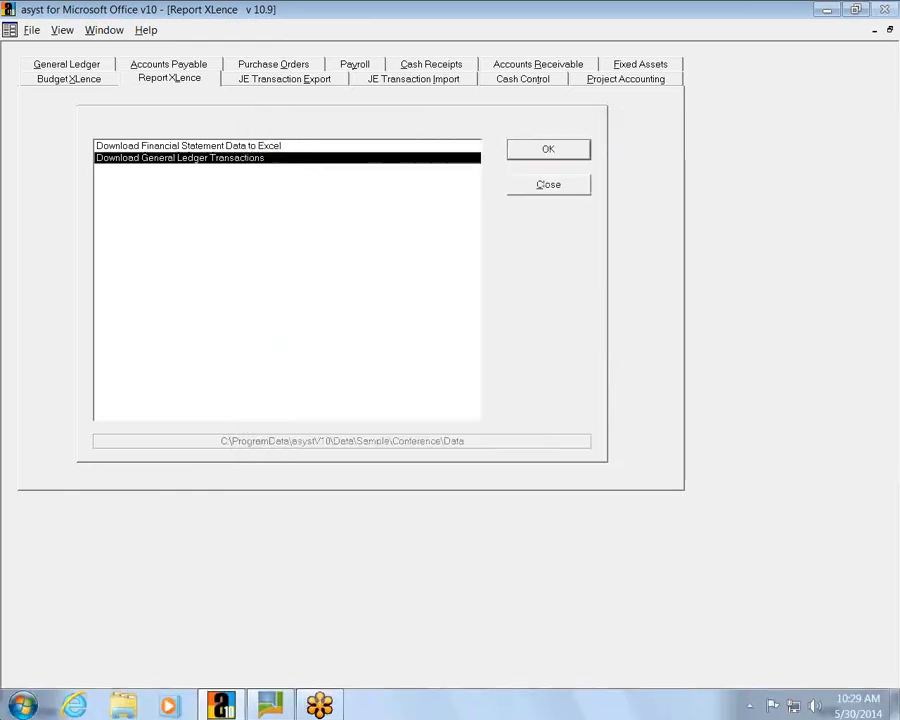
Step: Switch to Excel by opening the recent audit file.XLS workbook, and look across its transaction columns
{"action": "left_click", "coordinate": [22, 705]}
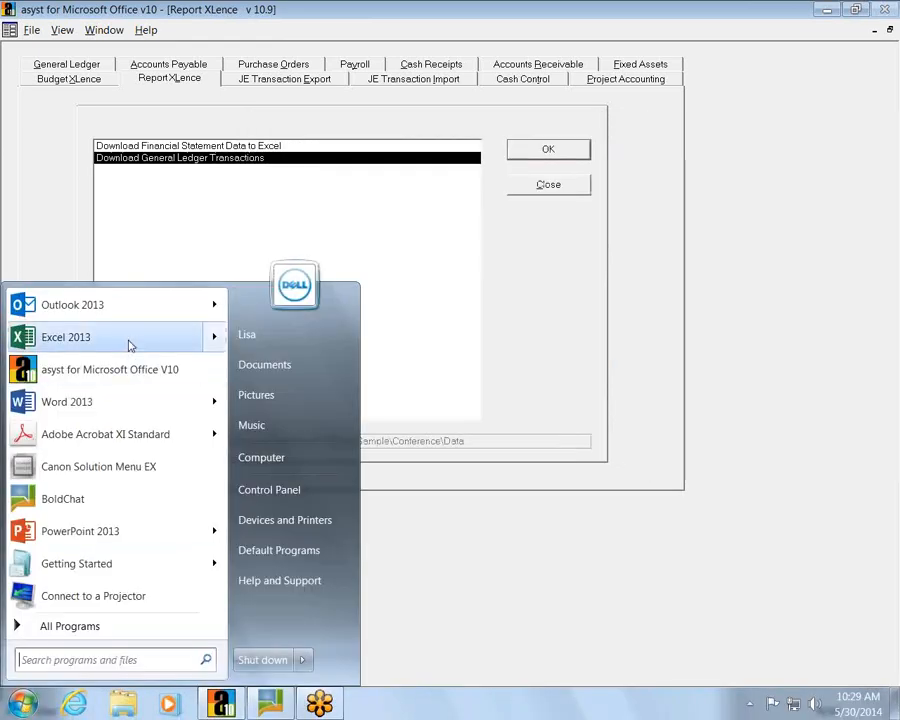
{"action": "mouse_move", "coordinate": [129, 344]}
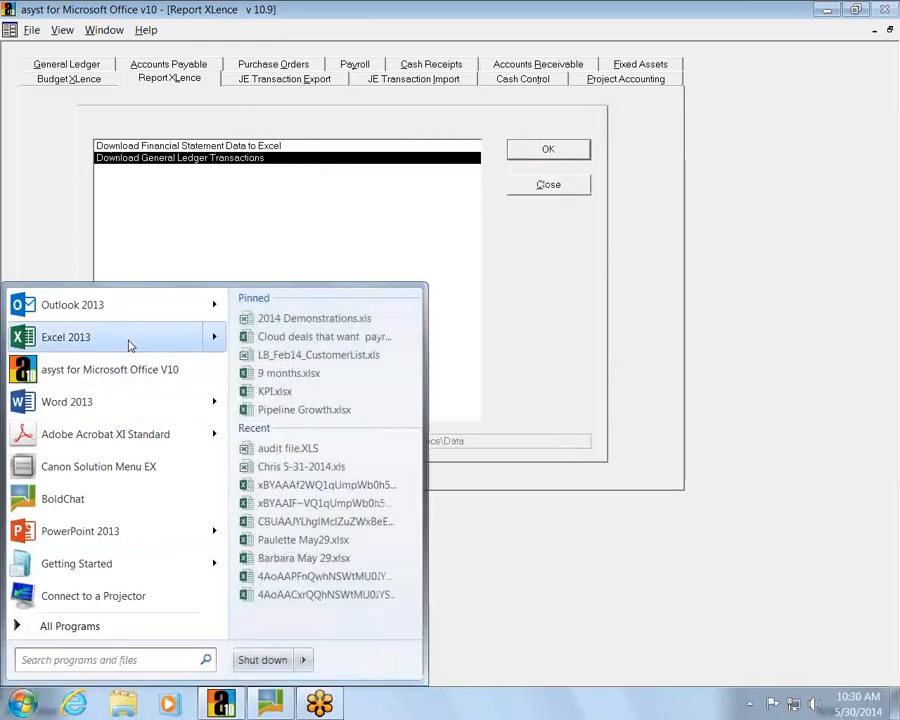
{"action": "left_click", "coordinate": [272, 448]}
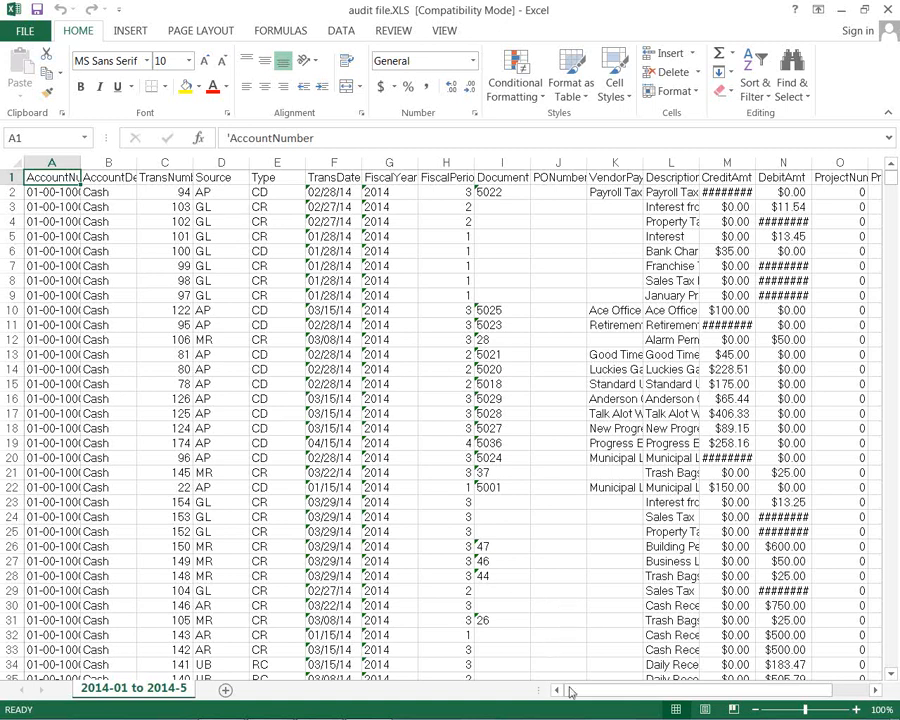
{"action": "left_click_drag", "start_coordinate": [610, 697], "coordinate": [628, 696]}
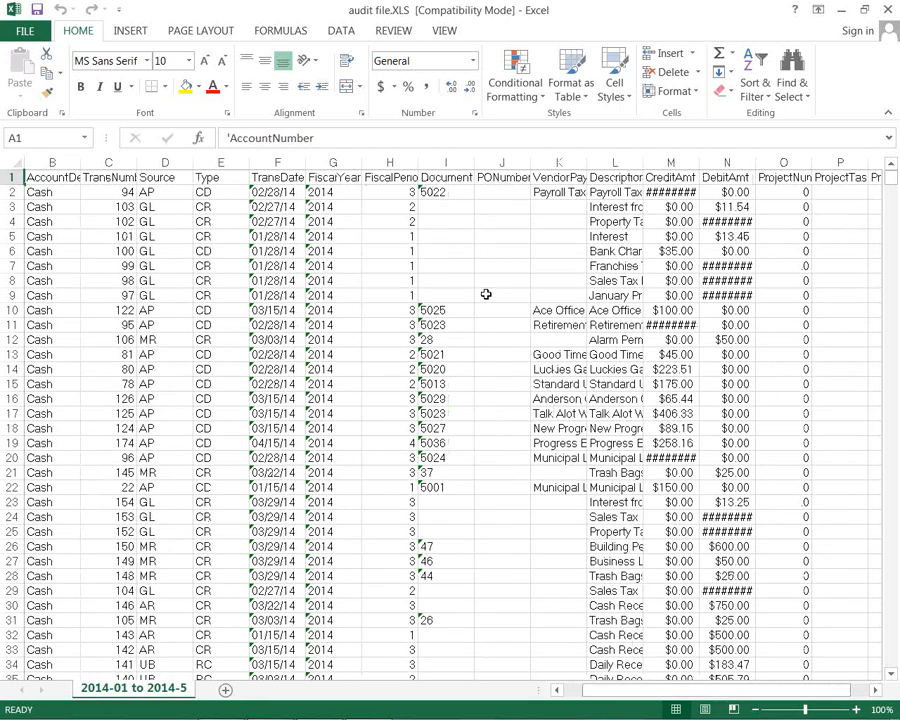
Step: Examine the document number, credit amount and debit amount columns in the audit file, and close the workbook
{"action": "left_click", "coordinate": [448, 161]}
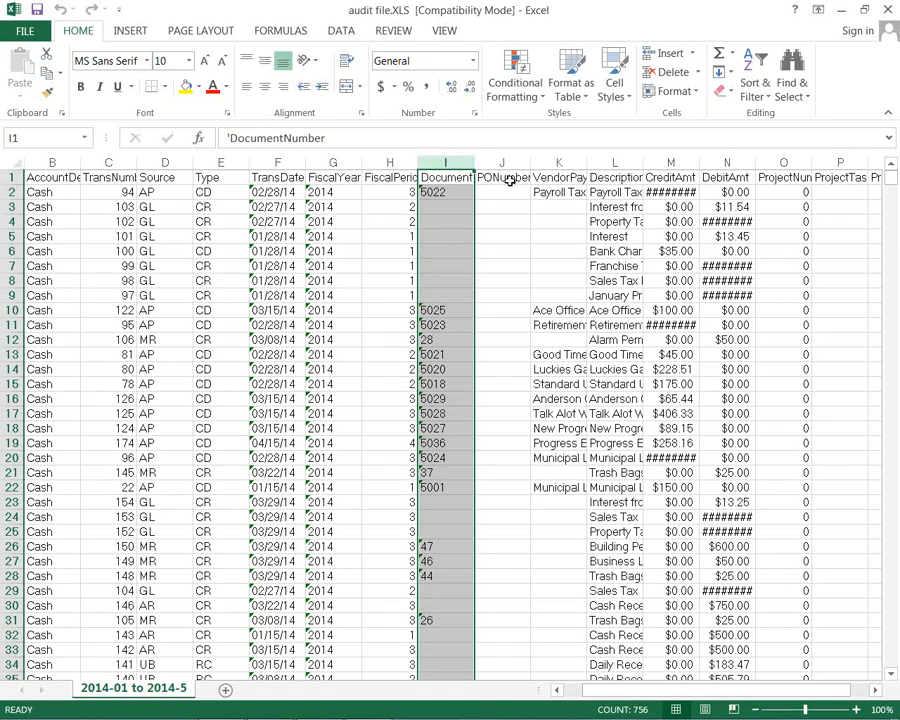
{"action": "mouse_move", "coordinate": [707, 695]}
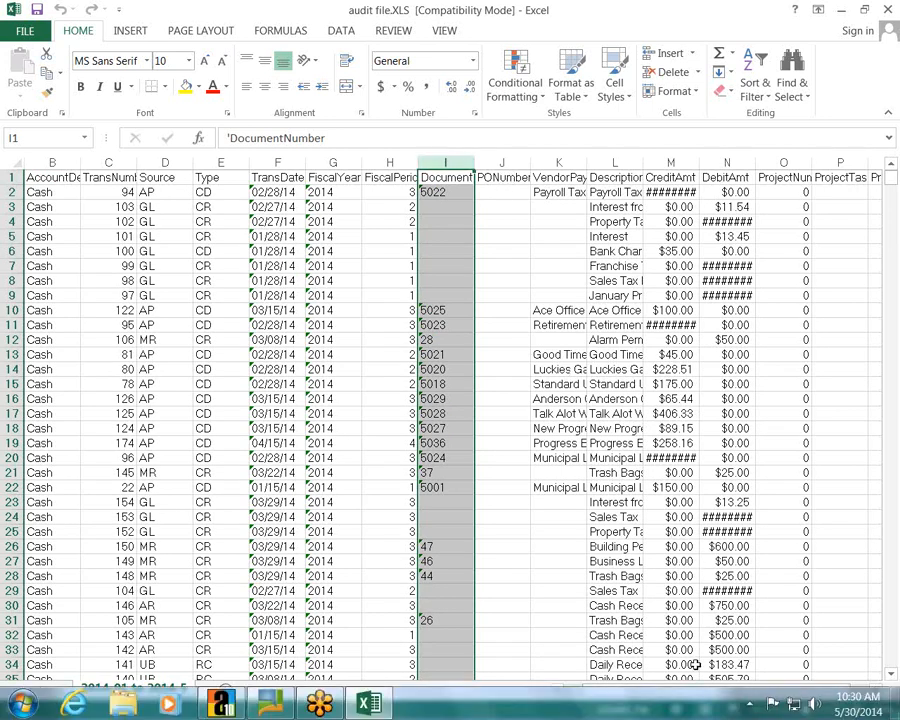
{"action": "left_click_drag", "start_coordinate": [706, 690], "coordinate": [718, 690]}
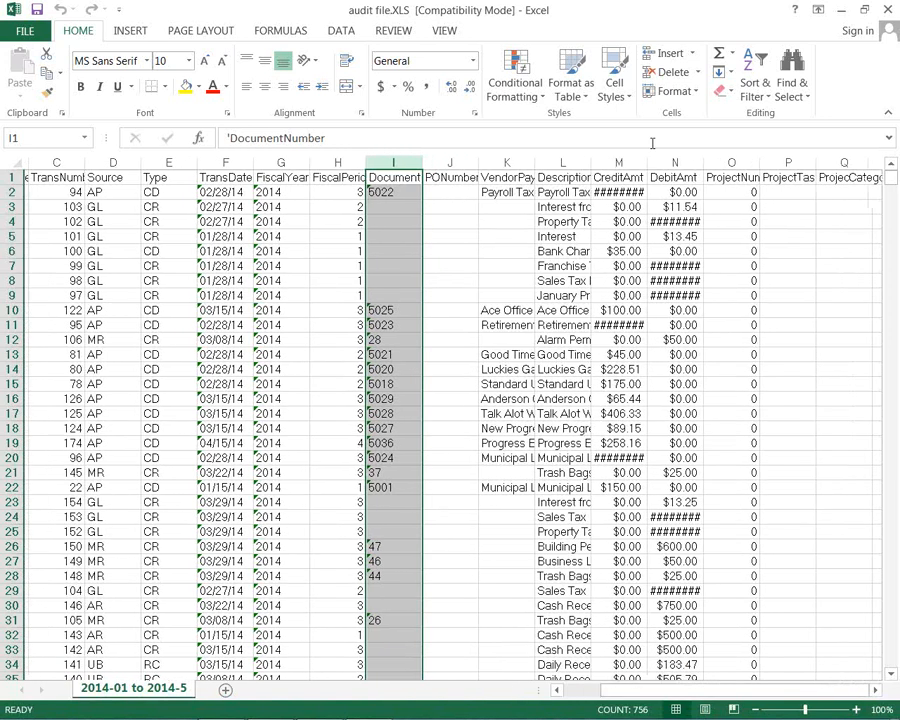
{"action": "left_click", "coordinate": [615, 163]}
{"action": "left_click", "coordinate": [674, 163]}
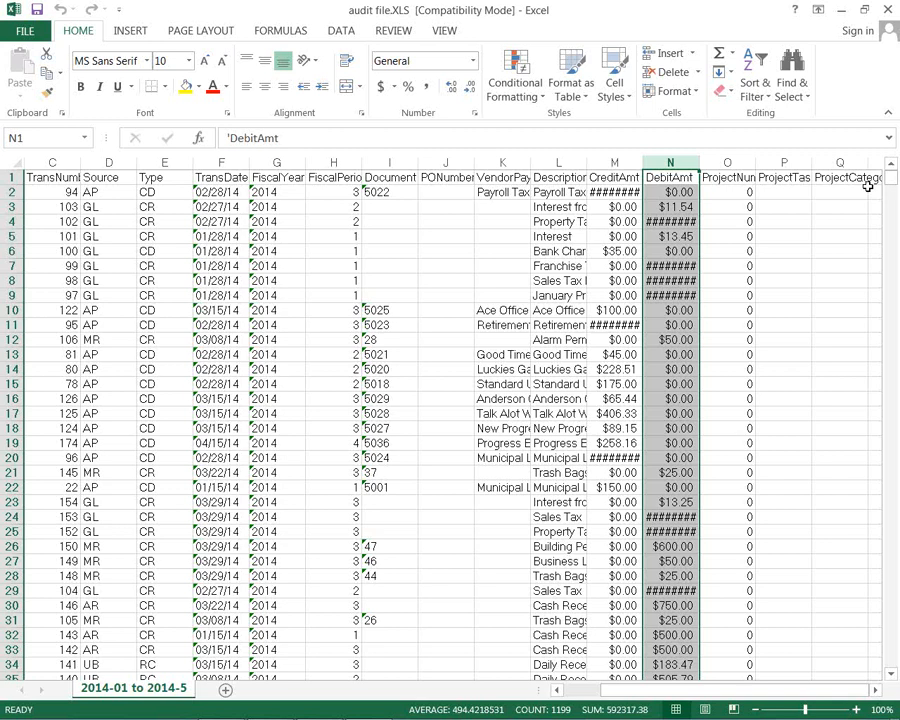
{"action": "left_click", "coordinate": [890, 10]}
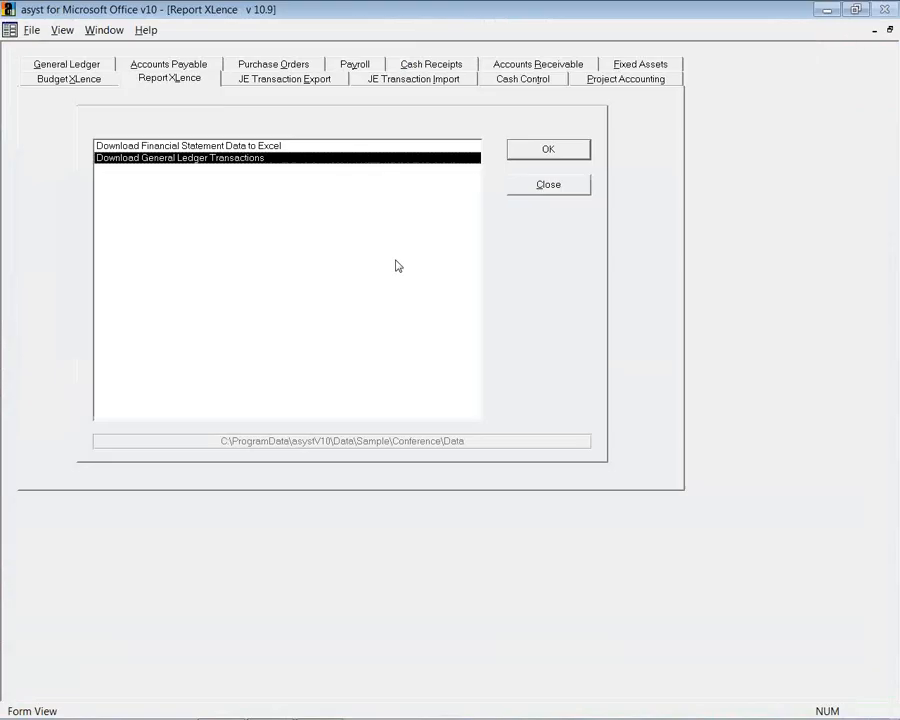
Step: Visit Budget XLence, and look up the Ace Office Supply order in Purchase Orders Entry/Update, closing it once reviewed
{"action": "left_click", "coordinate": [71, 80]}
{"action": "left_click", "coordinate": [80, 64]}
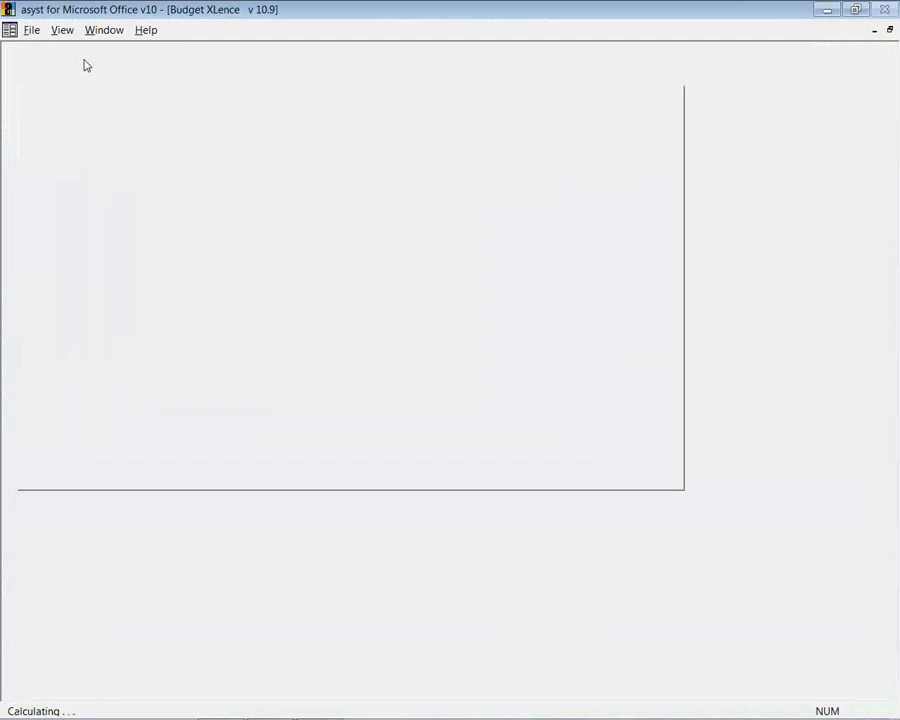
{"action": "left_click", "coordinate": [250, 81]}
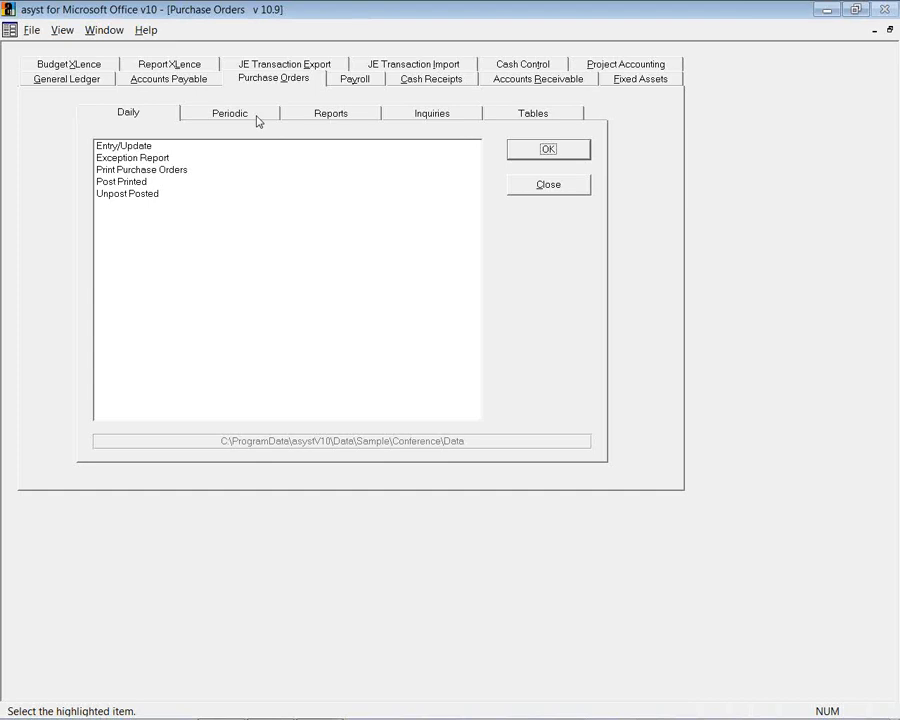
{"action": "double_click", "coordinate": [136, 147]}
{"action": "left_click", "coordinate": [57, 49]}
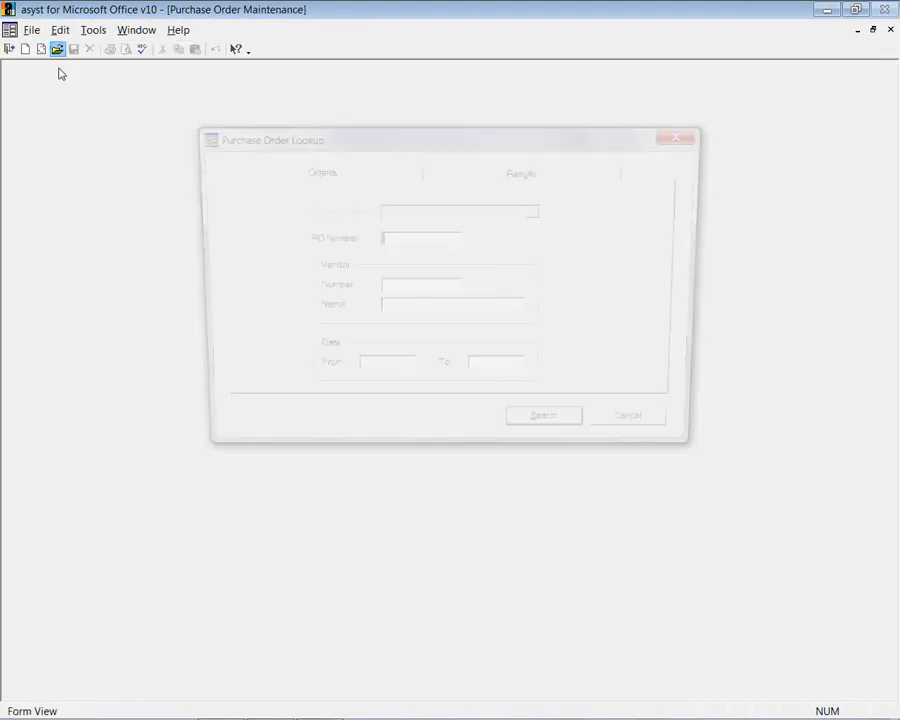
{"action": "left_click", "coordinate": [540, 433]}
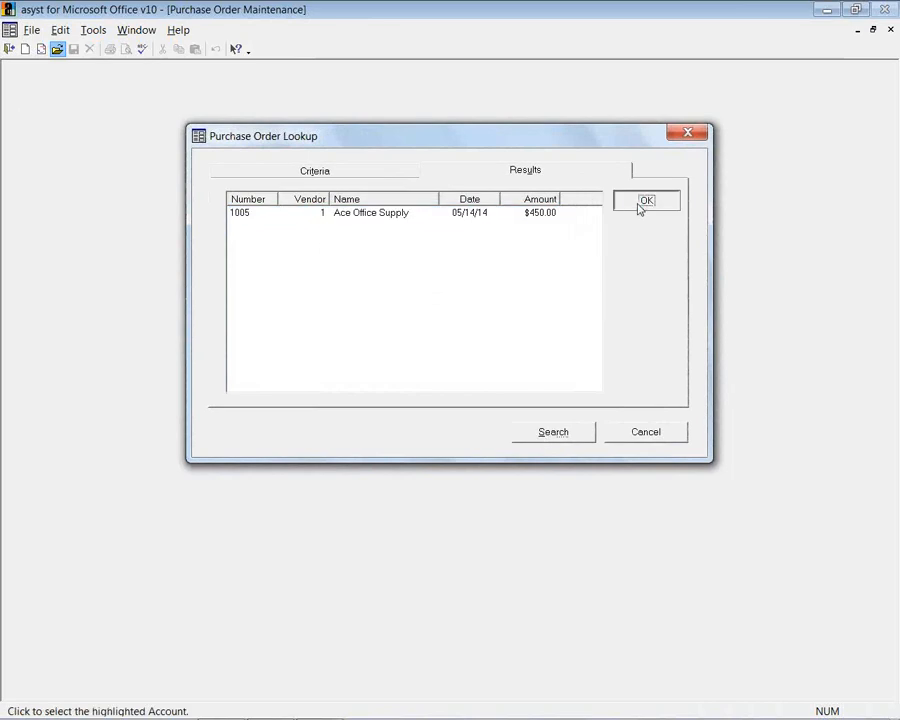
{"action": "left_click", "coordinate": [640, 204]}
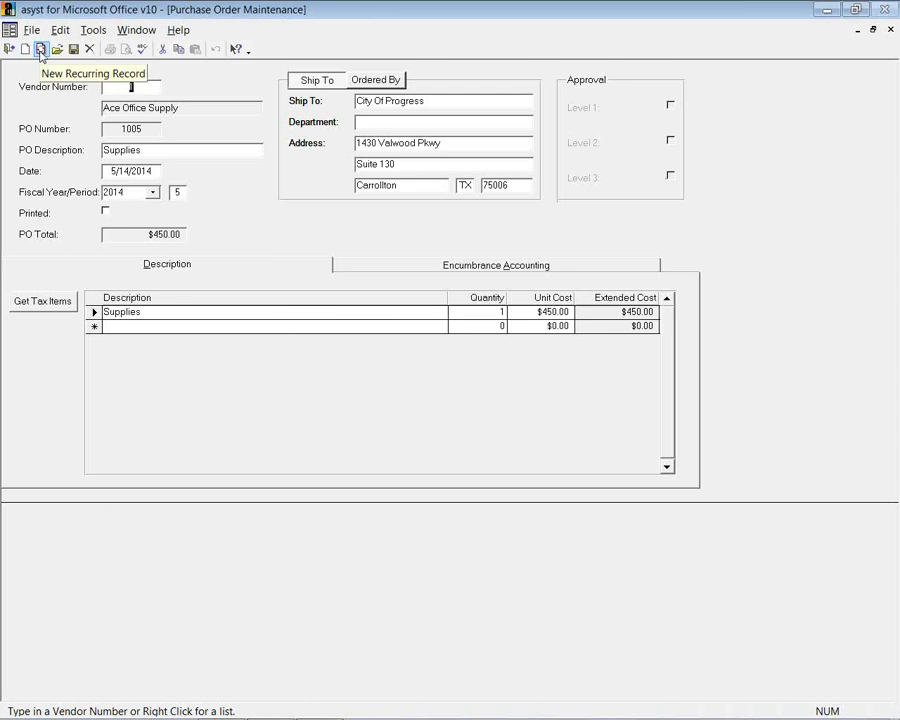
{"action": "left_click", "coordinate": [9, 50]}
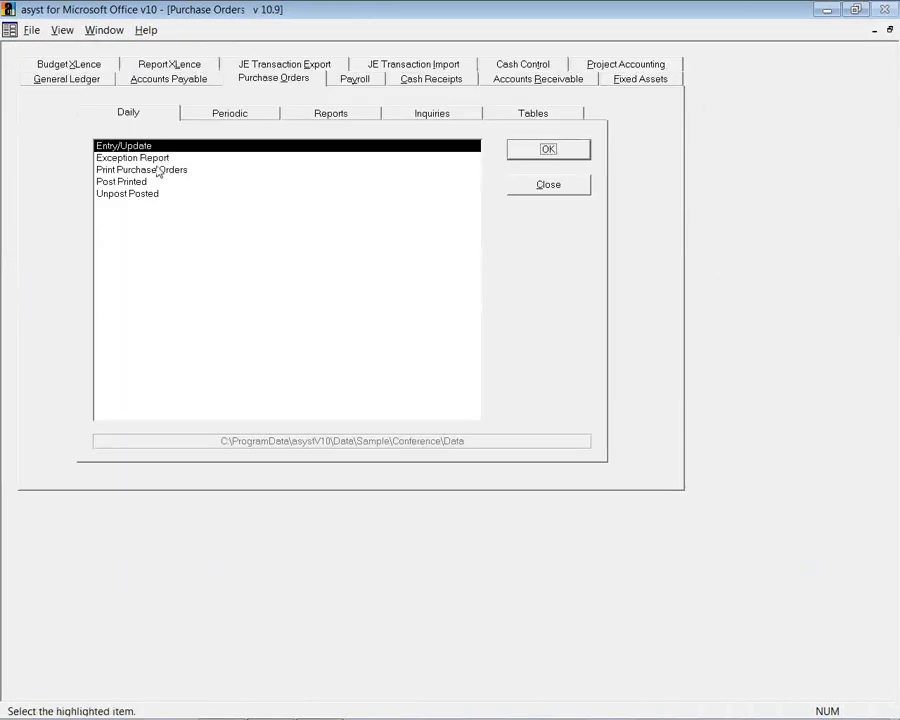
Step: Run the Open Encumbrances Report ordered by PO, examine its amounts and balances enlarged, and return to the daily Purchase Orders functions
{"action": "left_click", "coordinate": [164, 158]}
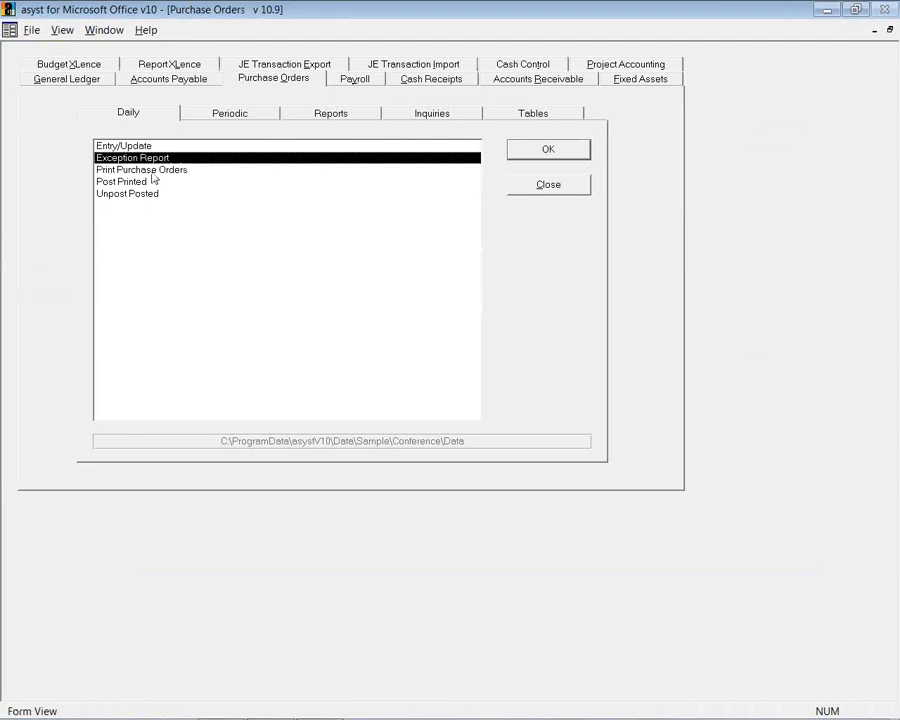
{"action": "left_click", "coordinate": [152, 172]}
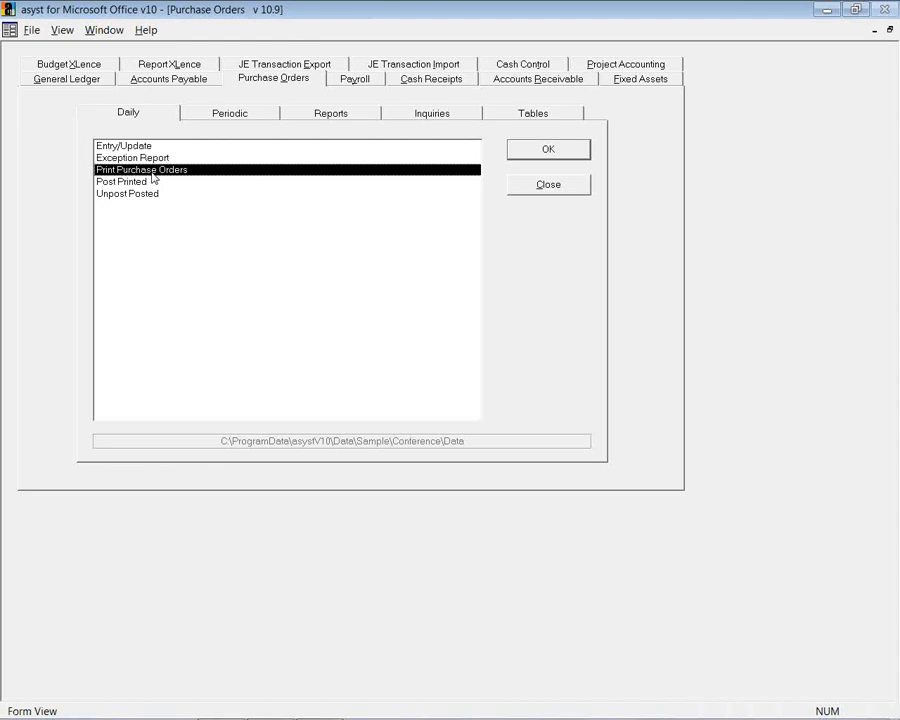
{"action": "left_click", "coordinate": [355, 116]}
{"action": "double_click", "coordinate": [213, 148]}
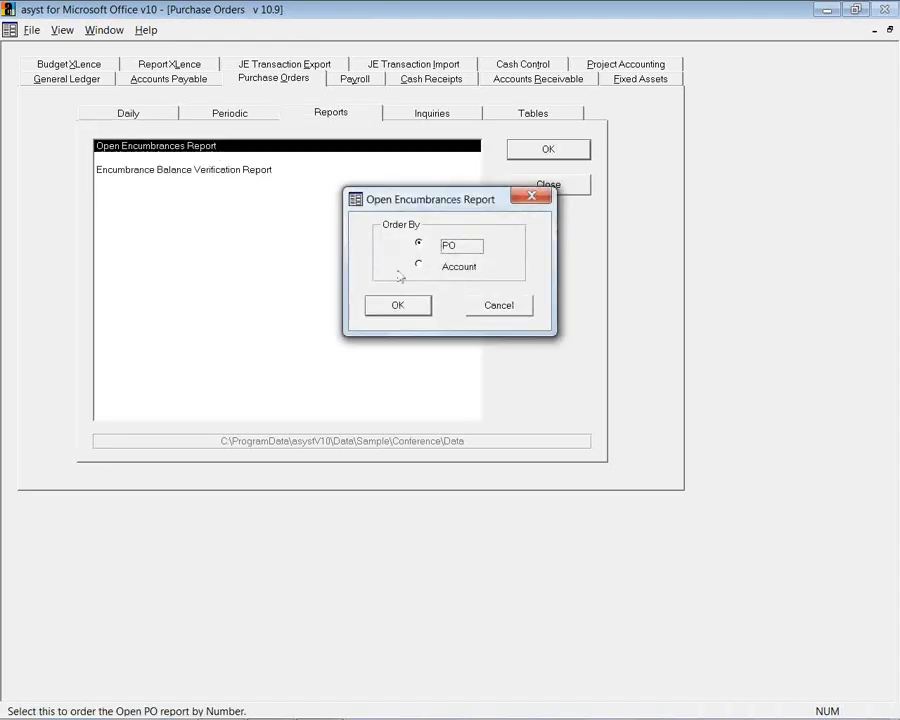
{"action": "left_click", "coordinate": [396, 306]}
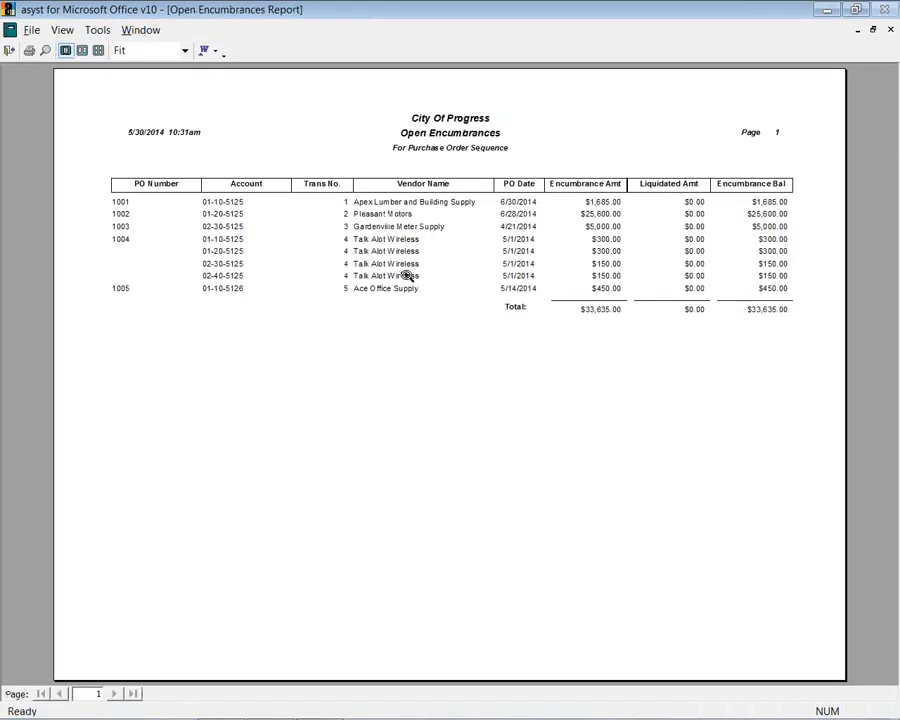
{"action": "left_click", "coordinate": [406, 277]}
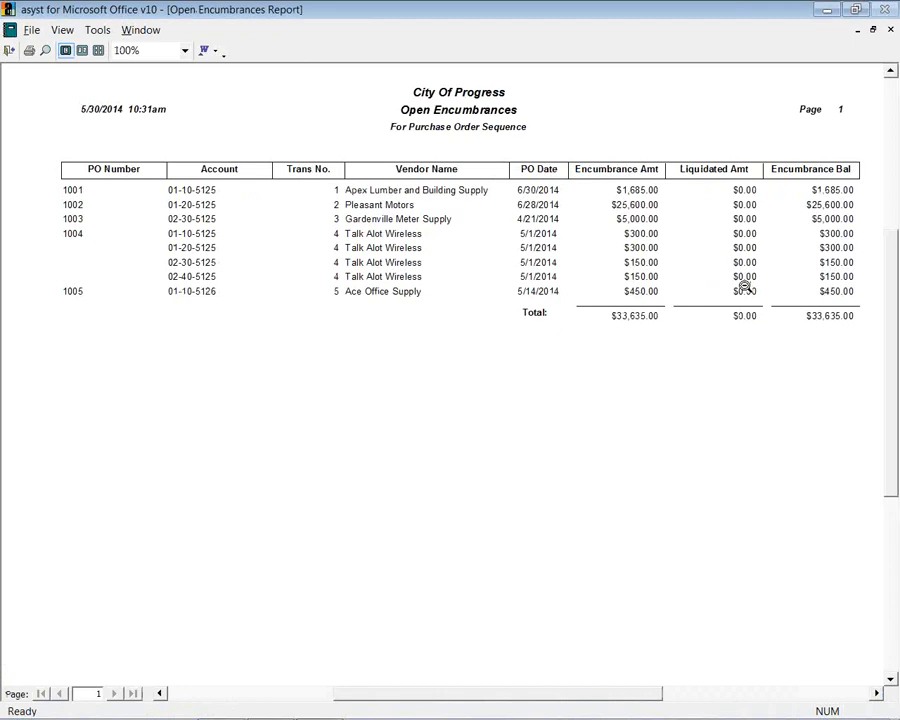
{"action": "left_click", "coordinate": [9, 50]}
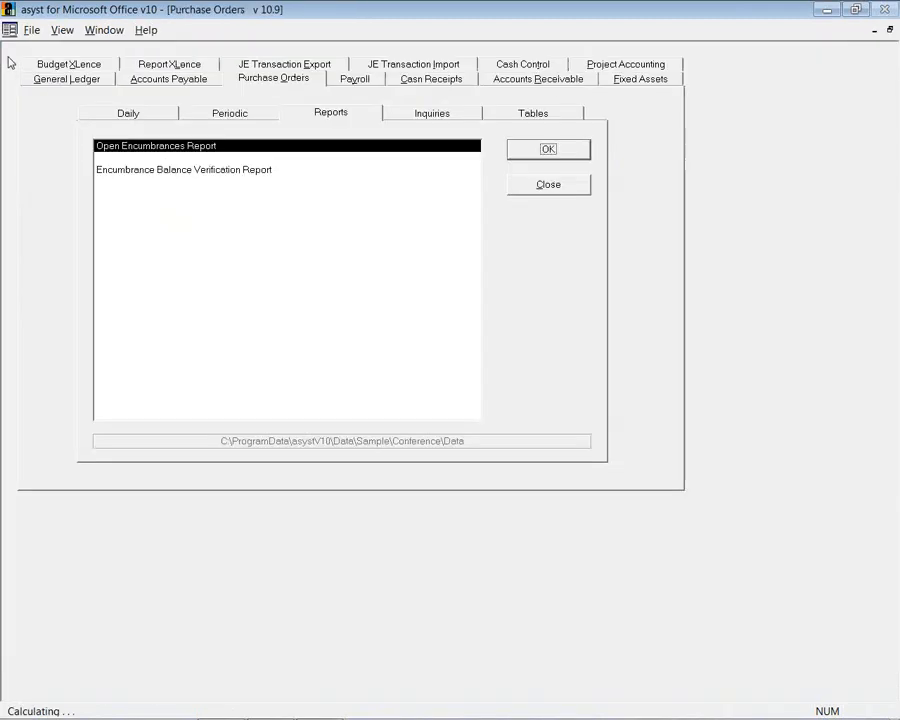
{"action": "left_click", "coordinate": [139, 115]}
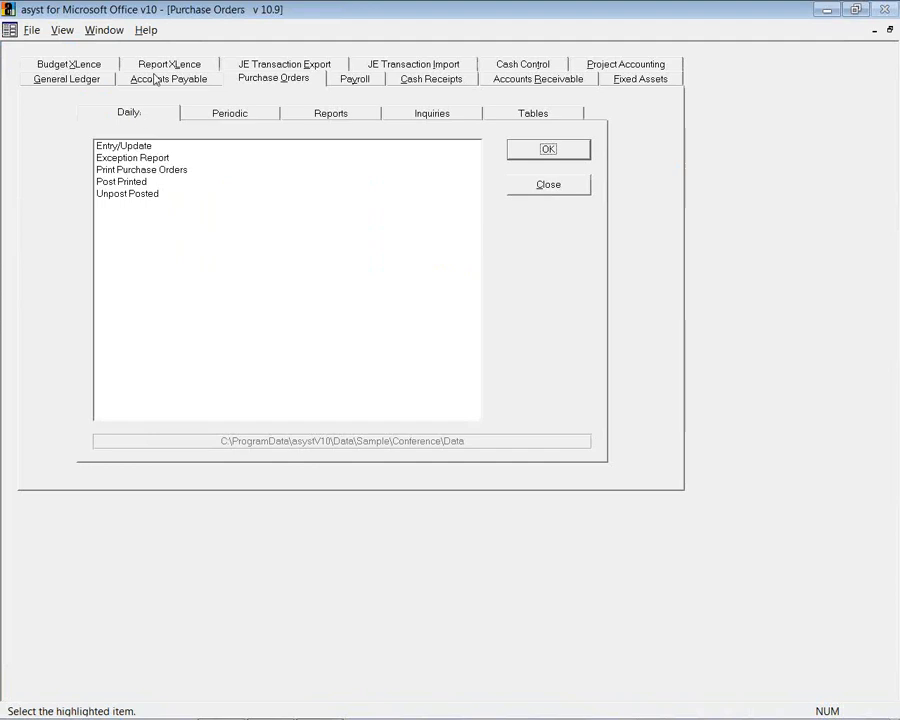
Step: Open the Standard Uniforms invoice in Accounts Payable's Vendor Invoices/Credit Memos Maintenance by searching all invoices
{"action": "left_click", "coordinate": [153, 82]}
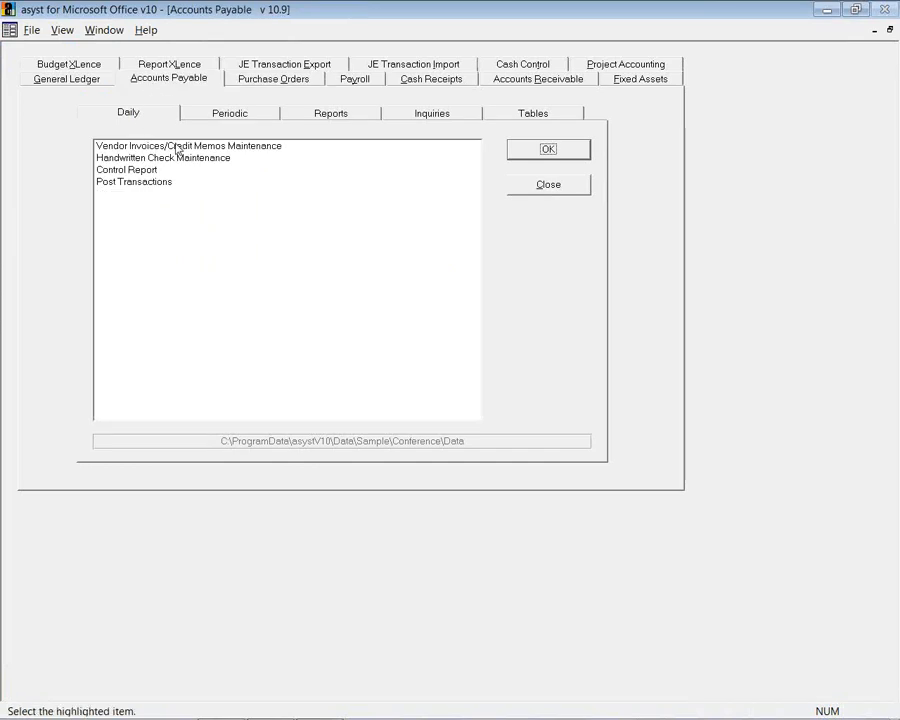
{"action": "double_click", "coordinate": [176, 148]}
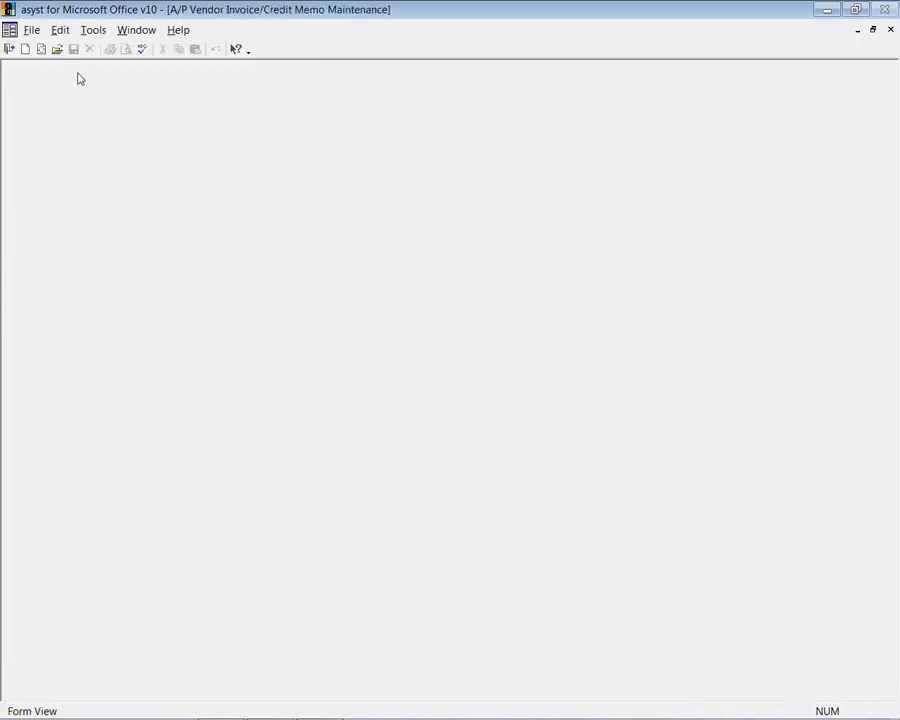
{"action": "left_click", "coordinate": [57, 49]}
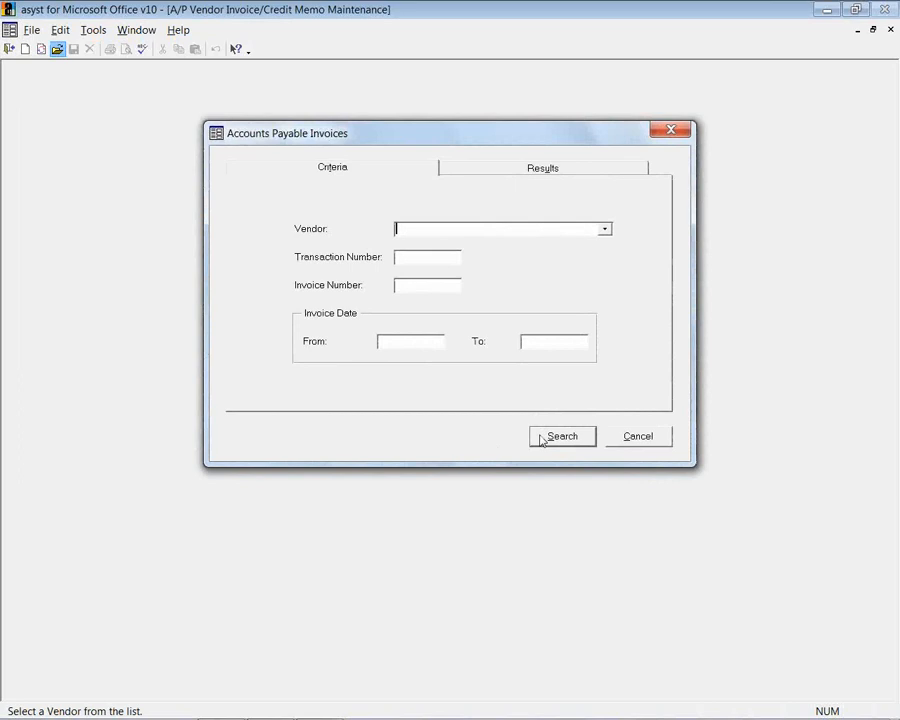
{"action": "left_click", "coordinate": [541, 436]}
{"action": "left_click", "coordinate": [626, 196]}
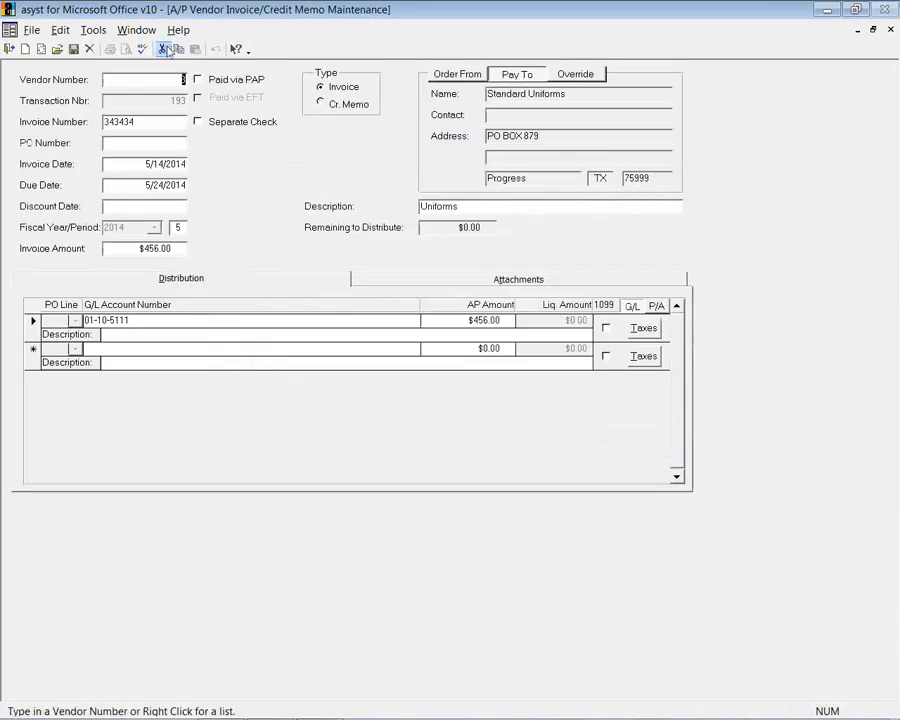
Step: Open a blank vendor record from the invoice's vendor lookup, review its status choices, attachments, EFT and general settings, and close it
{"action": "right_click", "coordinate": [172, 82]}
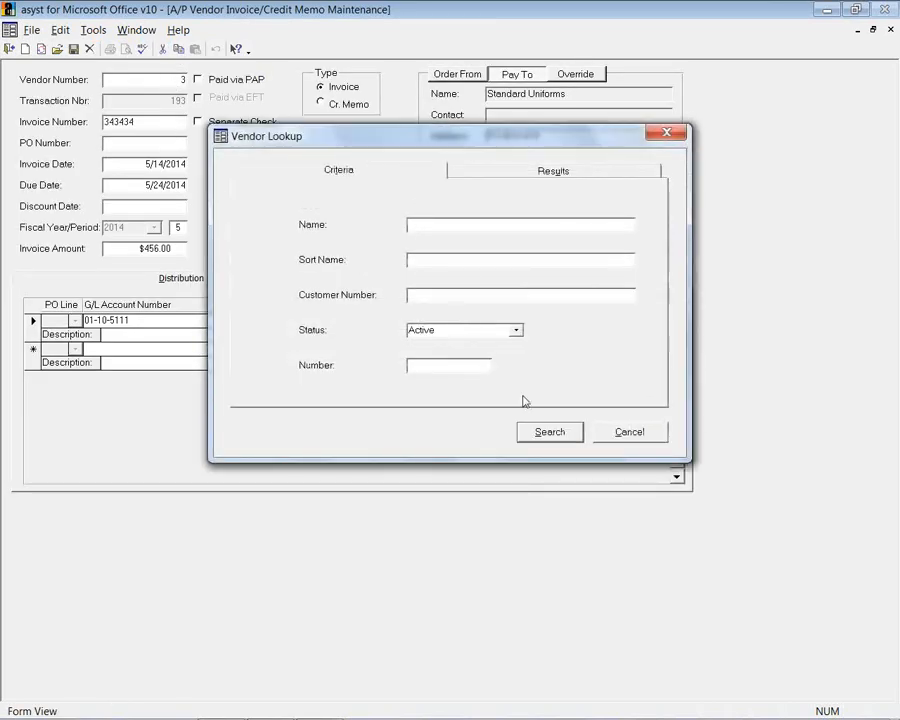
{"action": "left_click", "coordinate": [548, 432]}
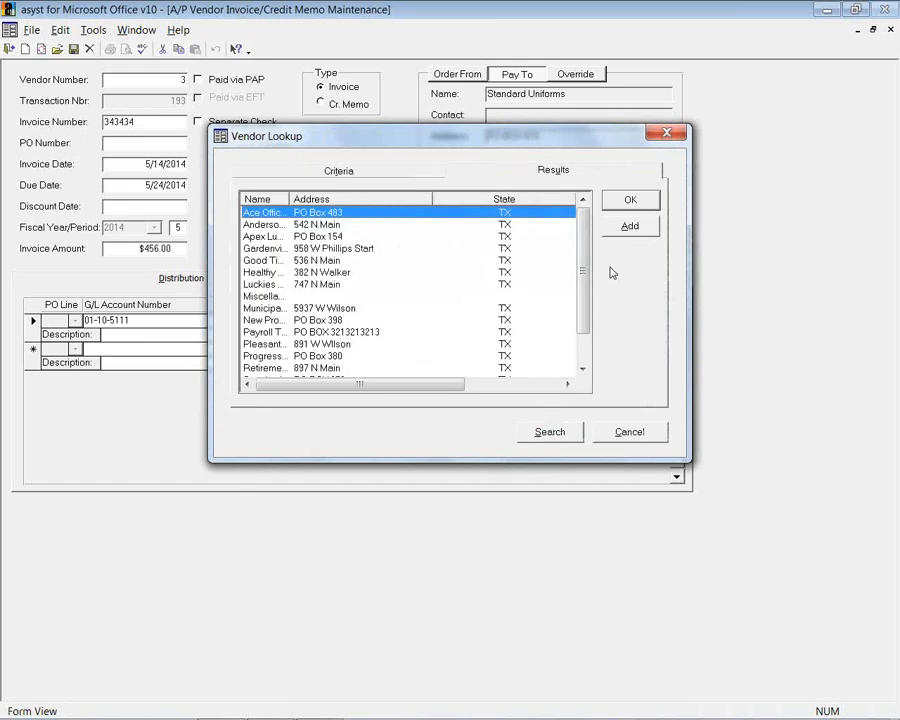
{"action": "left_click", "coordinate": [630, 228]}
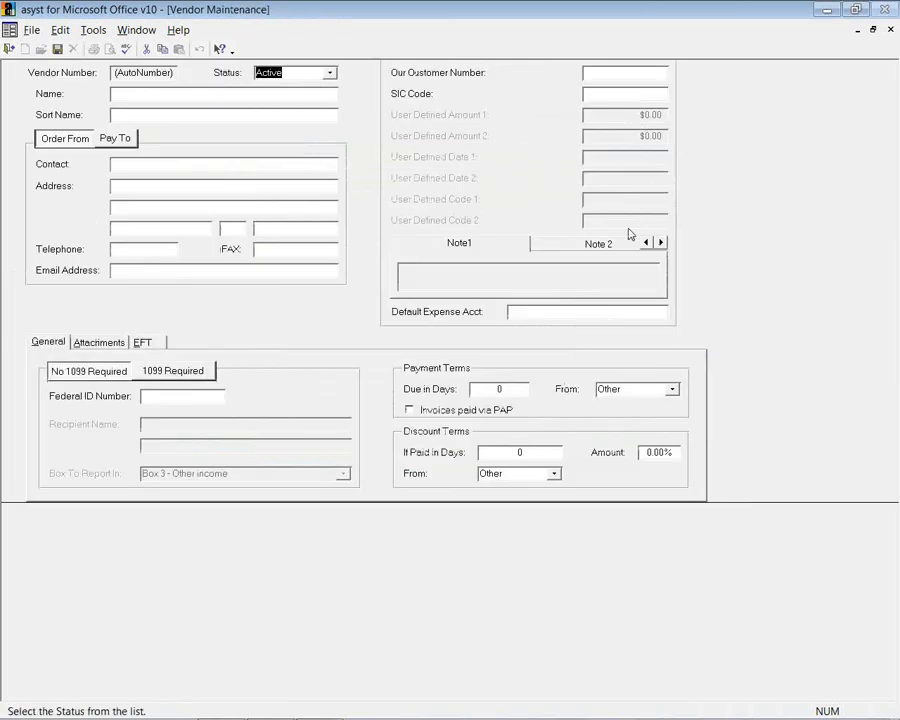
{"action": "left_click", "coordinate": [330, 75]}
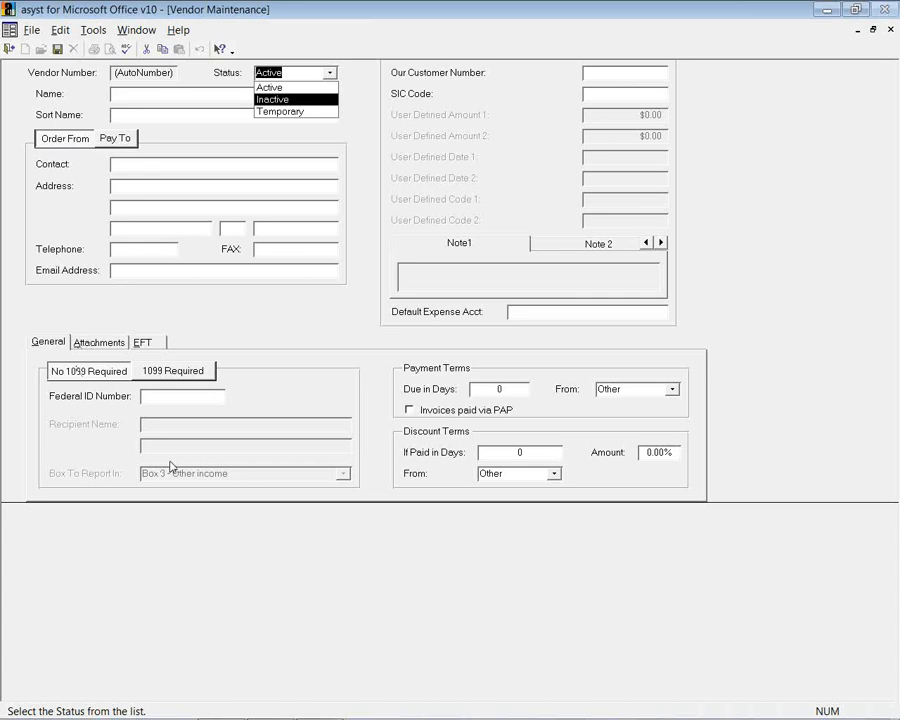
{"action": "left_click", "coordinate": [102, 343]}
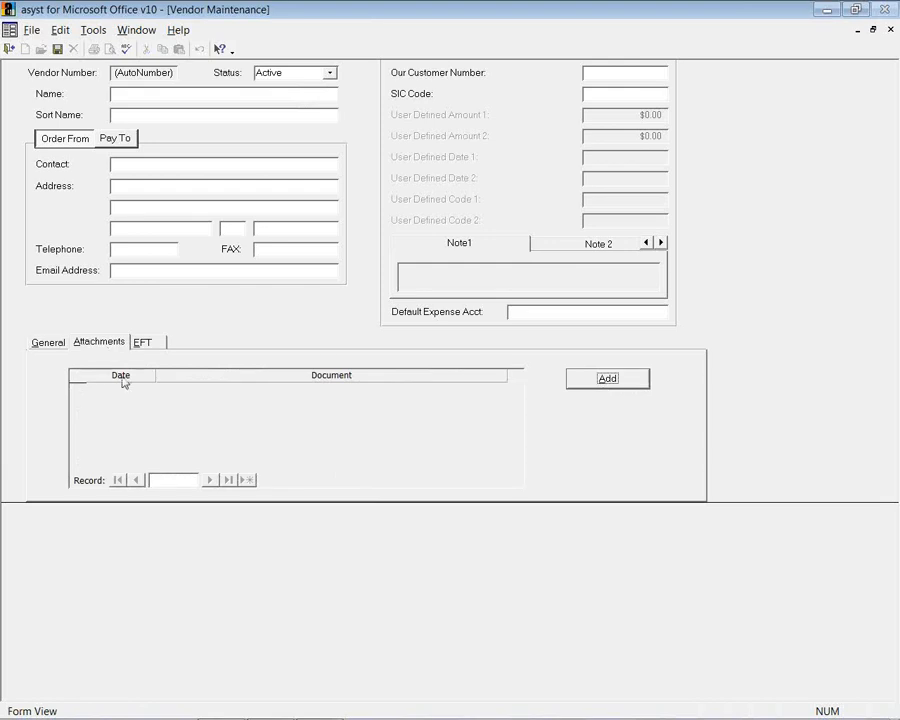
{"action": "left_click", "coordinate": [143, 342]}
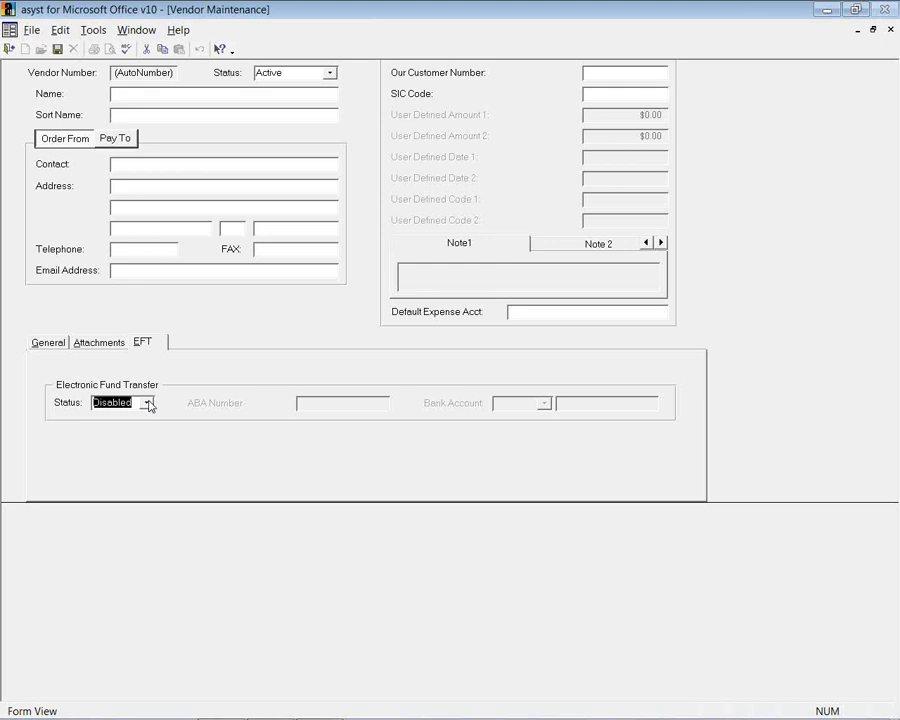
{"action": "left_click", "coordinate": [55, 343]}
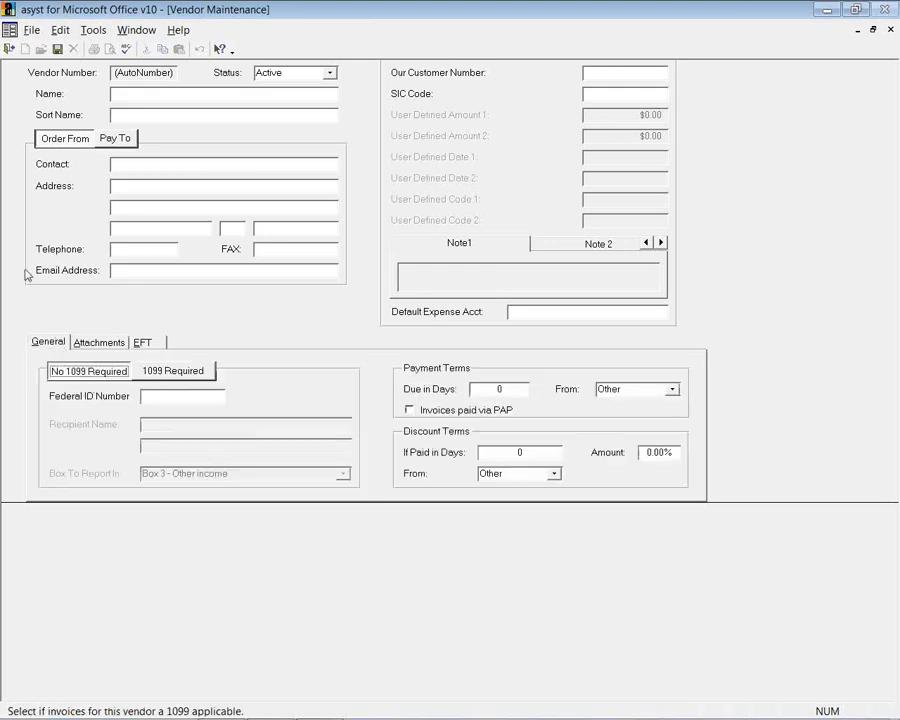
{"action": "left_click", "coordinate": [9, 48]}
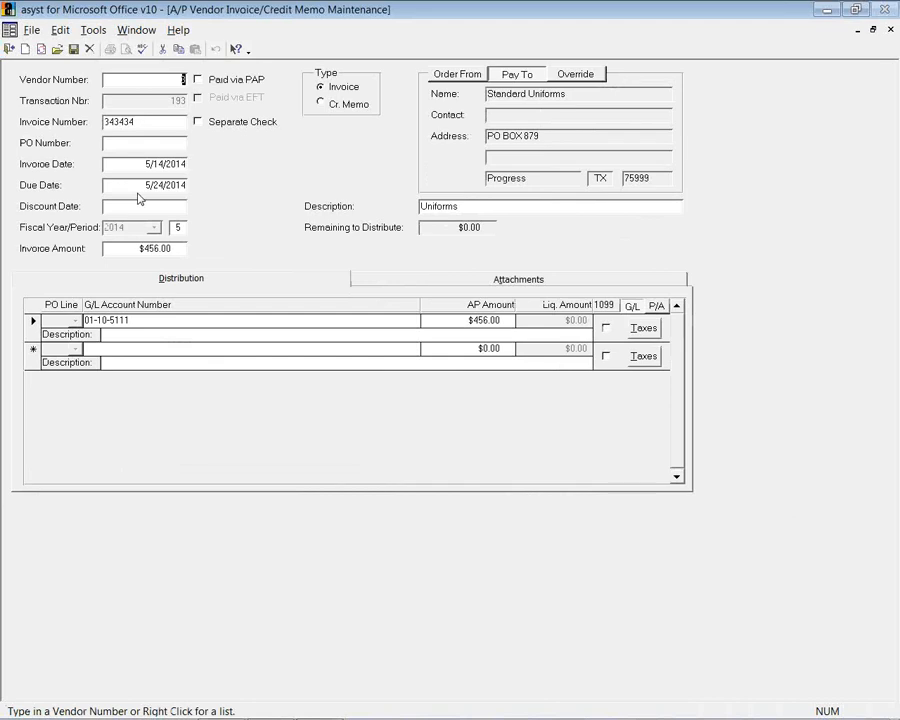
Step: Try the Paid via PAP and Separate Check options on the invoice, clear both, and view and cancel the purchase order lookup
{"action": "left_click", "coordinate": [199, 81]}
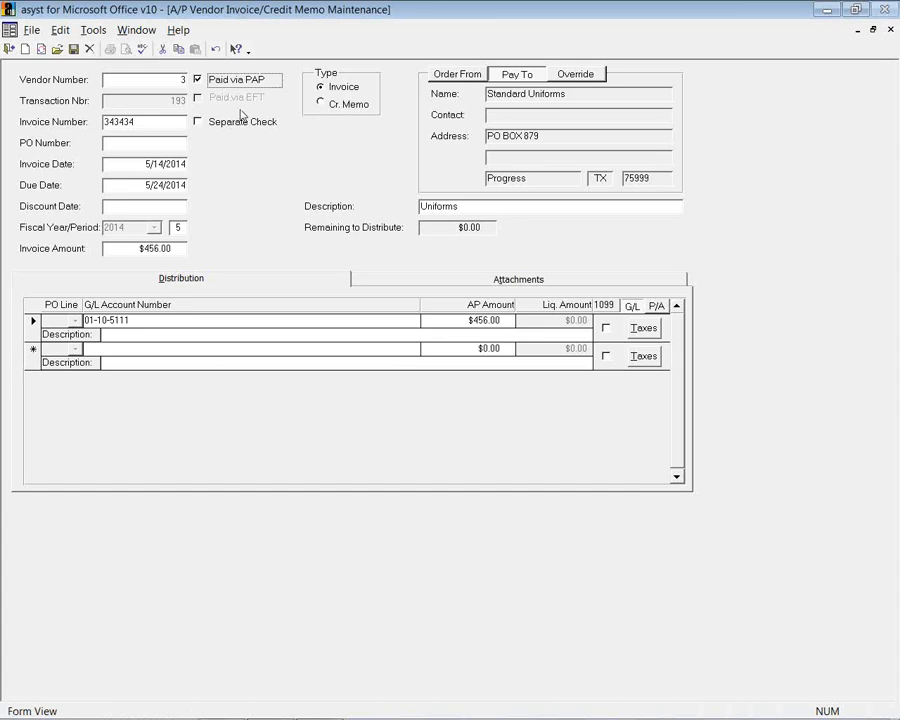
{"action": "left_click", "coordinate": [198, 80]}
{"action": "left_click", "coordinate": [197, 121]}
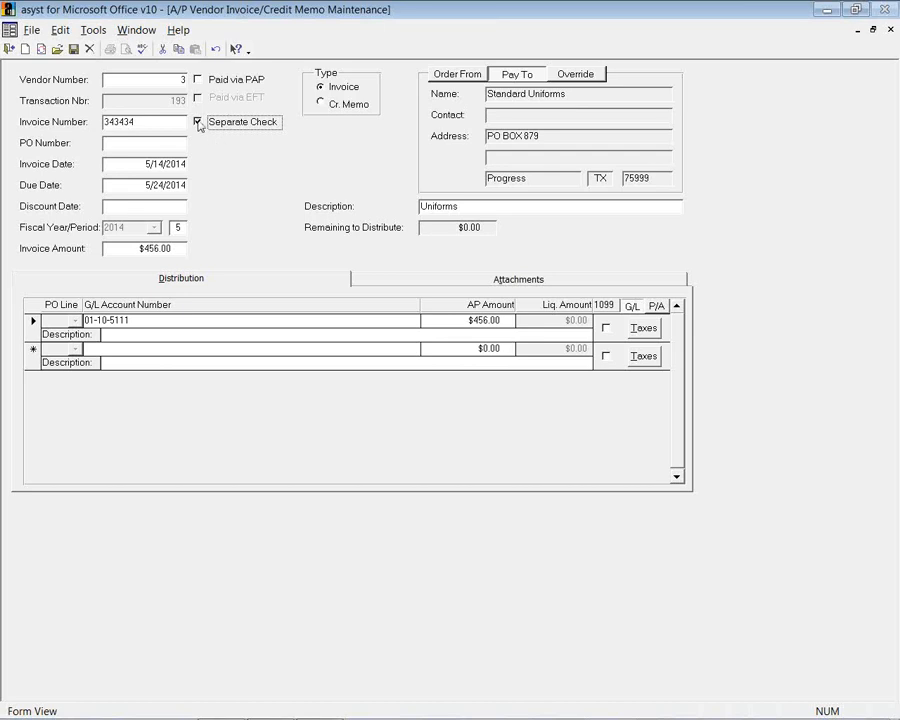
{"action": "left_click", "coordinate": [198, 122]}
{"action": "double_click", "coordinate": [144, 146]}
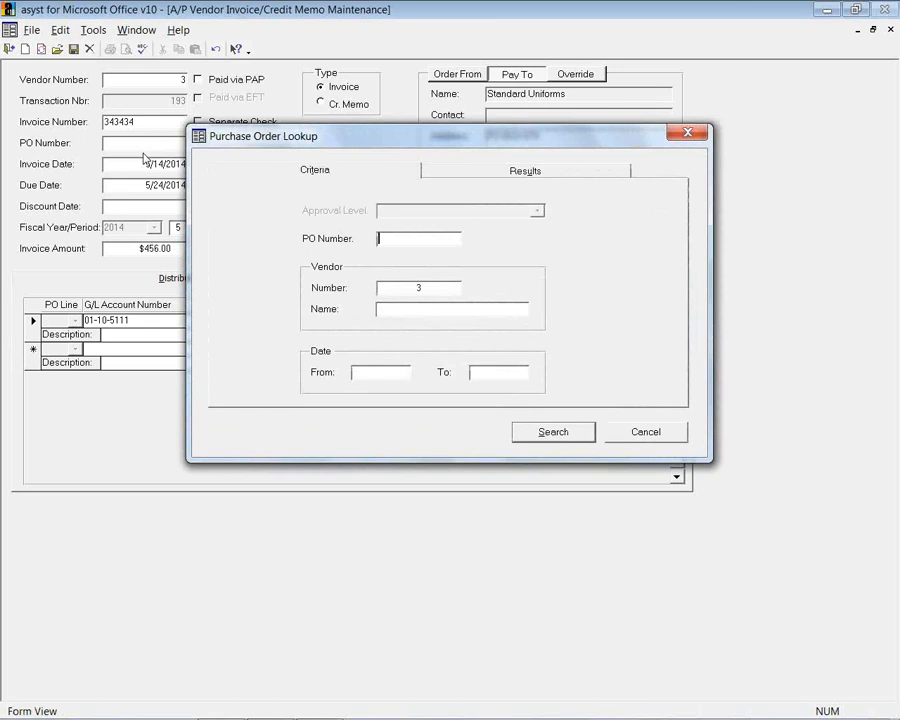
{"action": "left_click", "coordinate": [671, 433]}
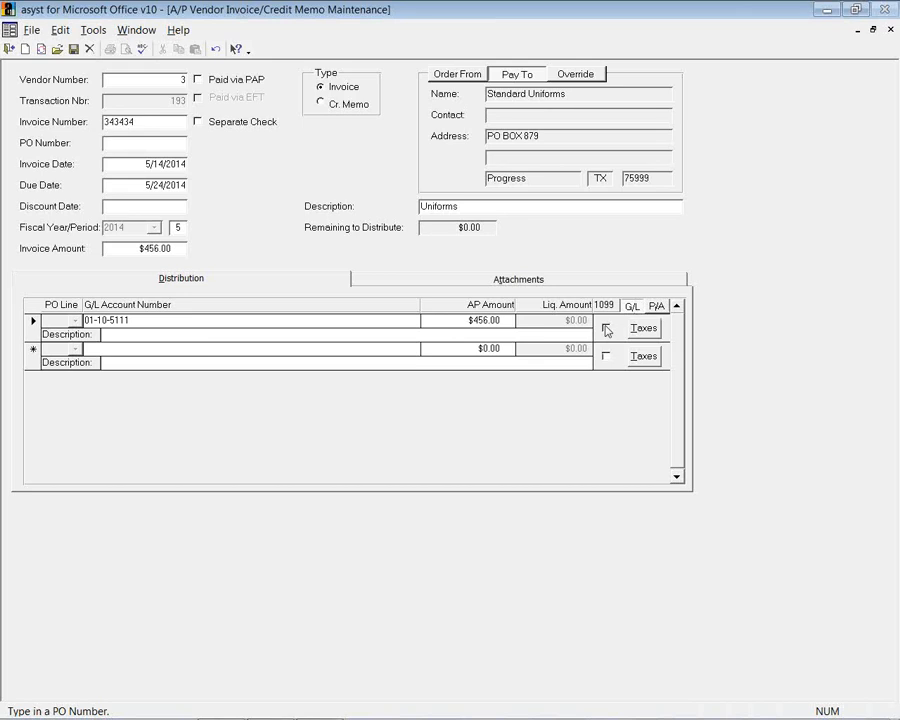
Step: View the invoice's attachments and the Document Attachment form, cancelling without attaching a file
{"action": "left_click", "coordinate": [584, 285]}
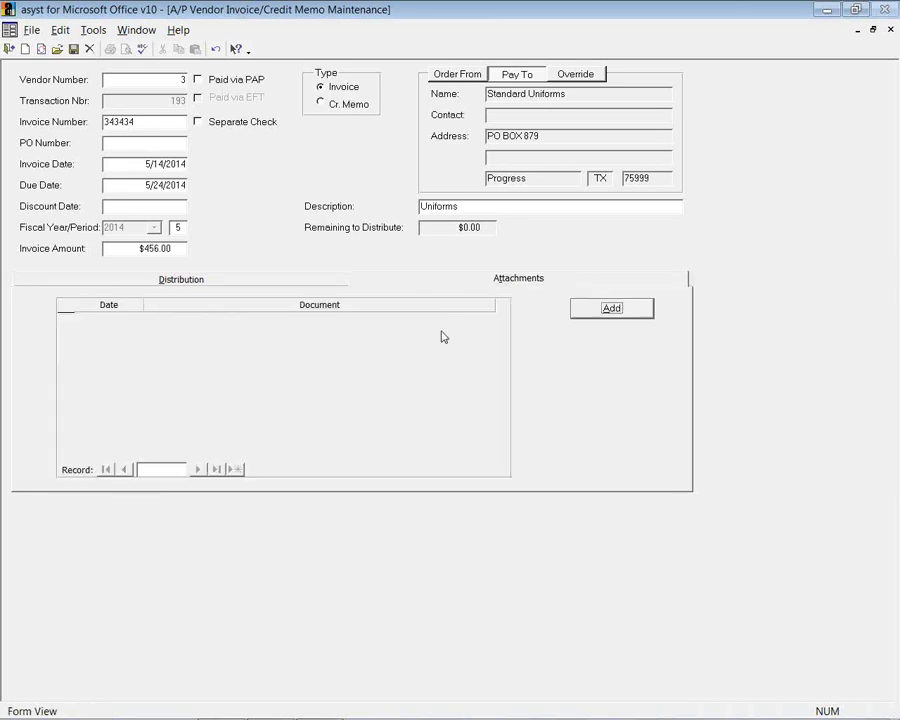
{"action": "left_click", "coordinate": [608, 309]}
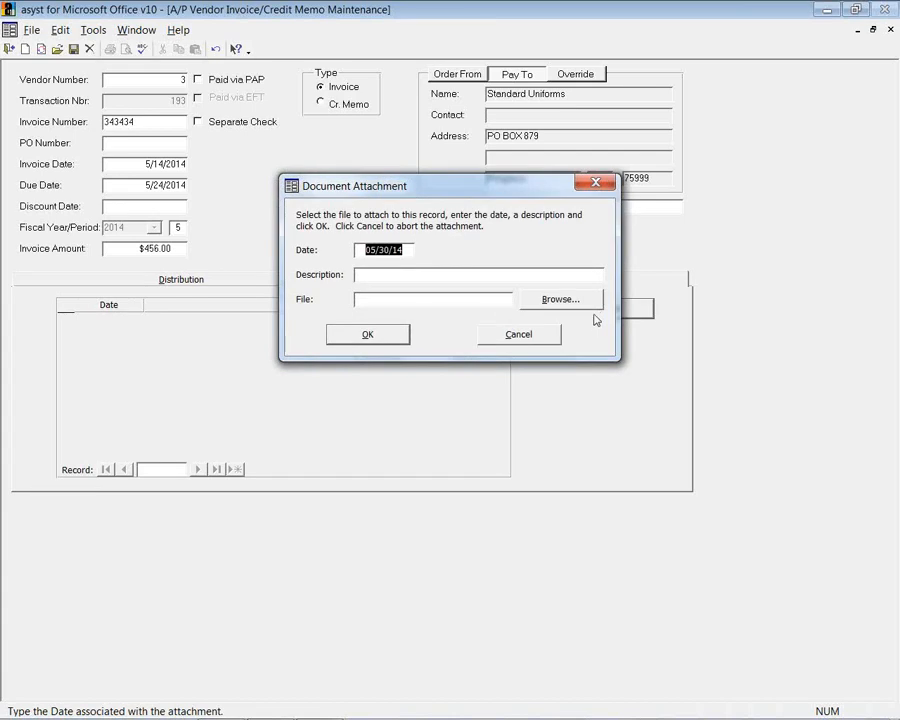
{"action": "left_click", "coordinate": [518, 335]}
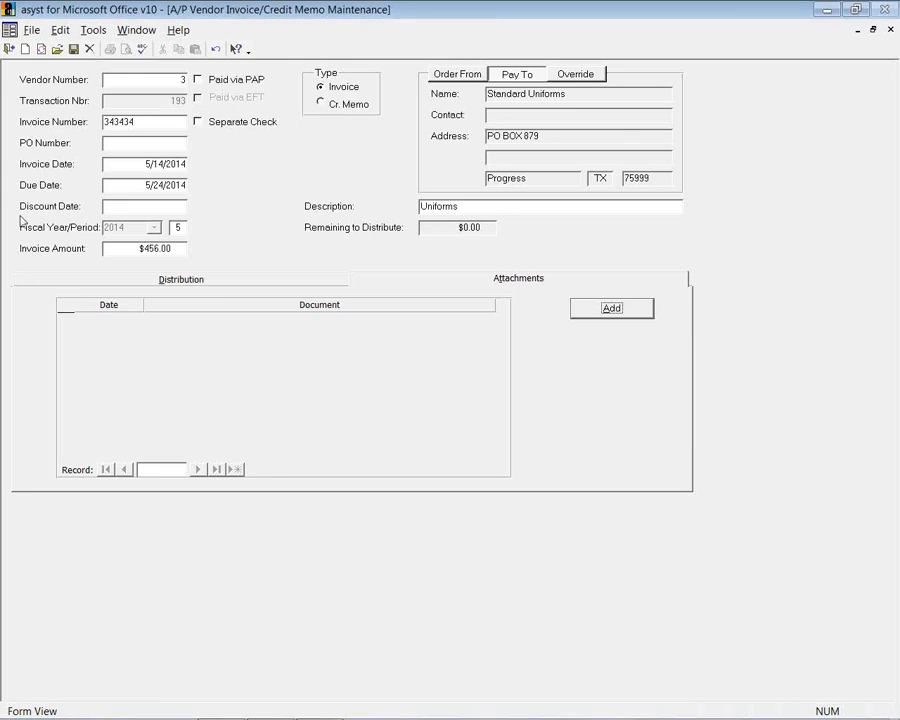
Step: Start a recurring AP transaction without saving changes to the current invoice, and pick the PHONE code from the recurring transaction lookup
{"action": "left_click", "coordinate": [41, 50]}
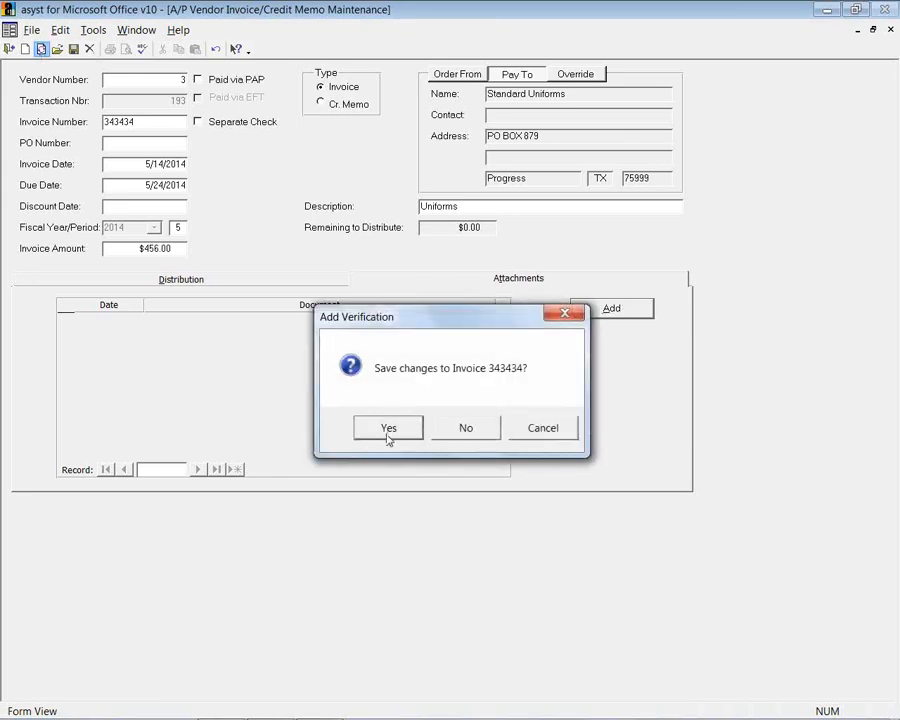
{"action": "left_click", "coordinate": [462, 428]}
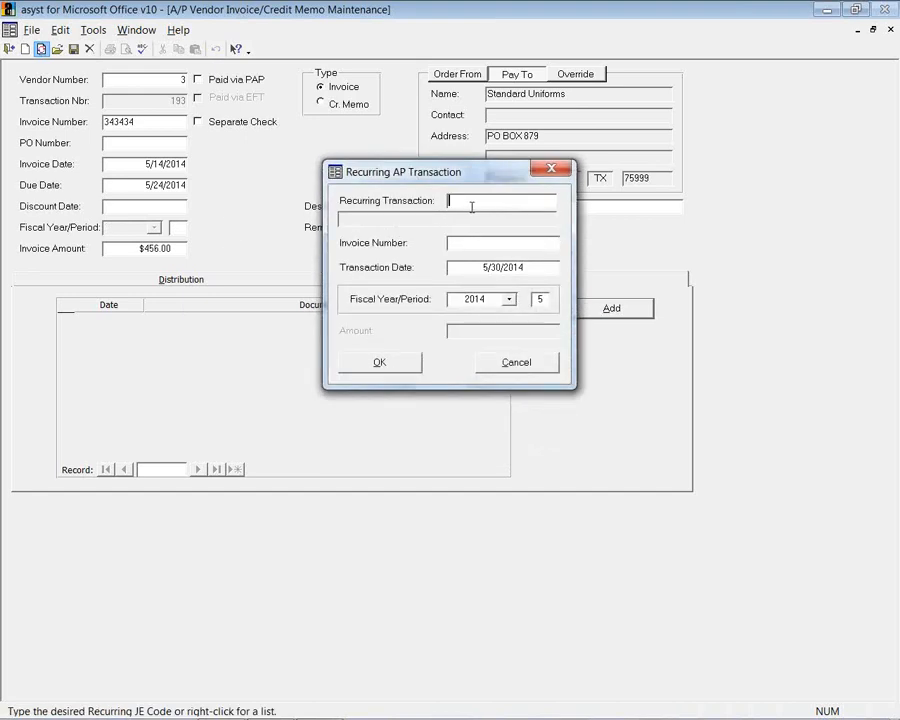
{"action": "right_click", "coordinate": [471, 206]}
{"action": "left_click", "coordinate": [524, 417]}
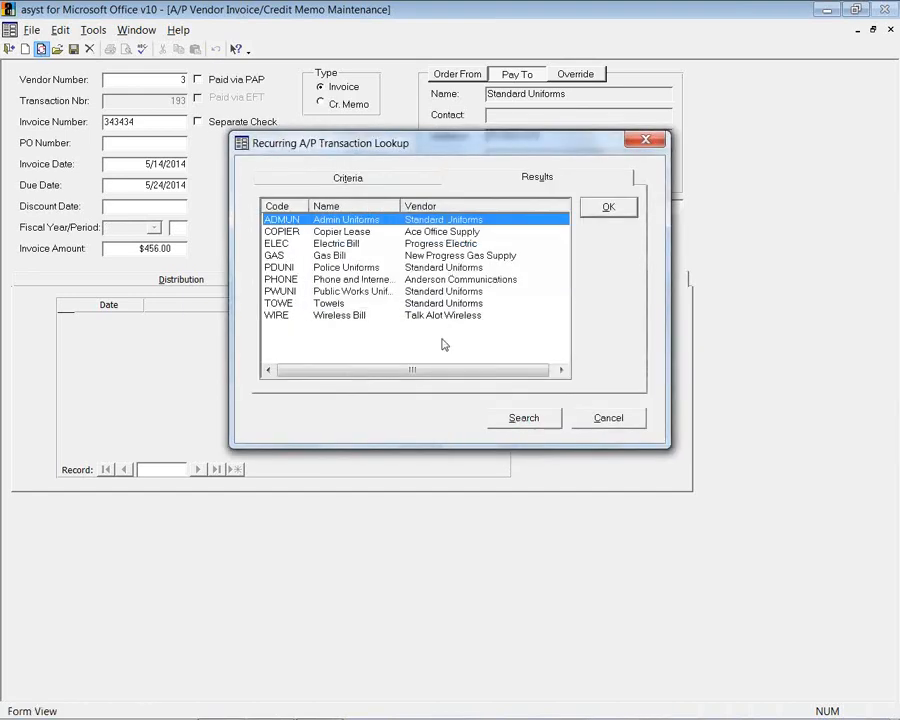
{"action": "double_click", "coordinate": [348, 280]}
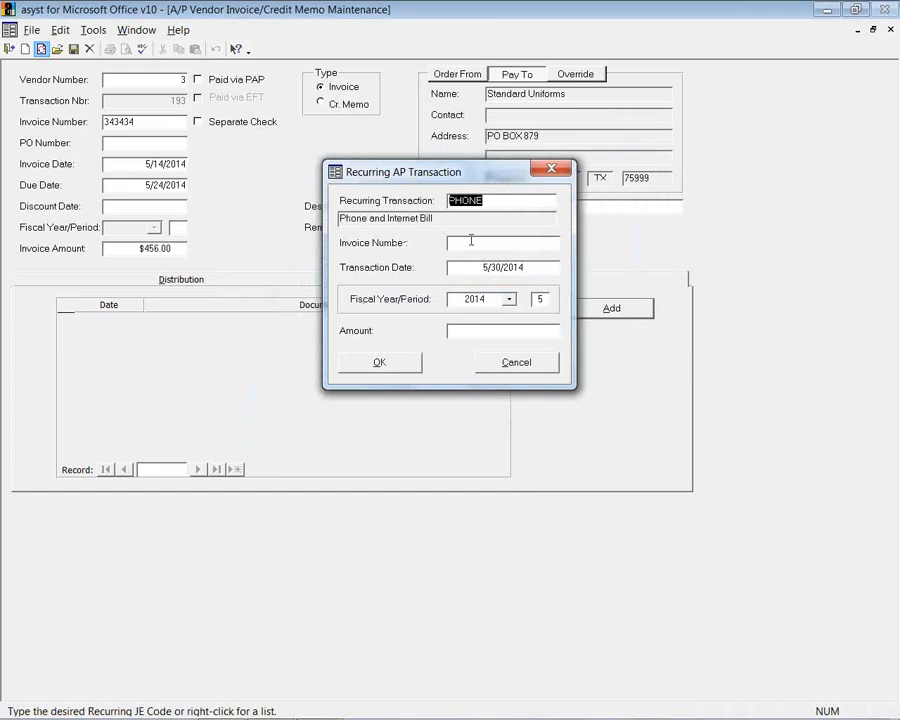
Step: Create the recurring phone and internet invoice with invoice number vcdd332 and amount 345, review its distribution, and close invoice maintenance
{"action": "left_click", "coordinate": [455, 242]}
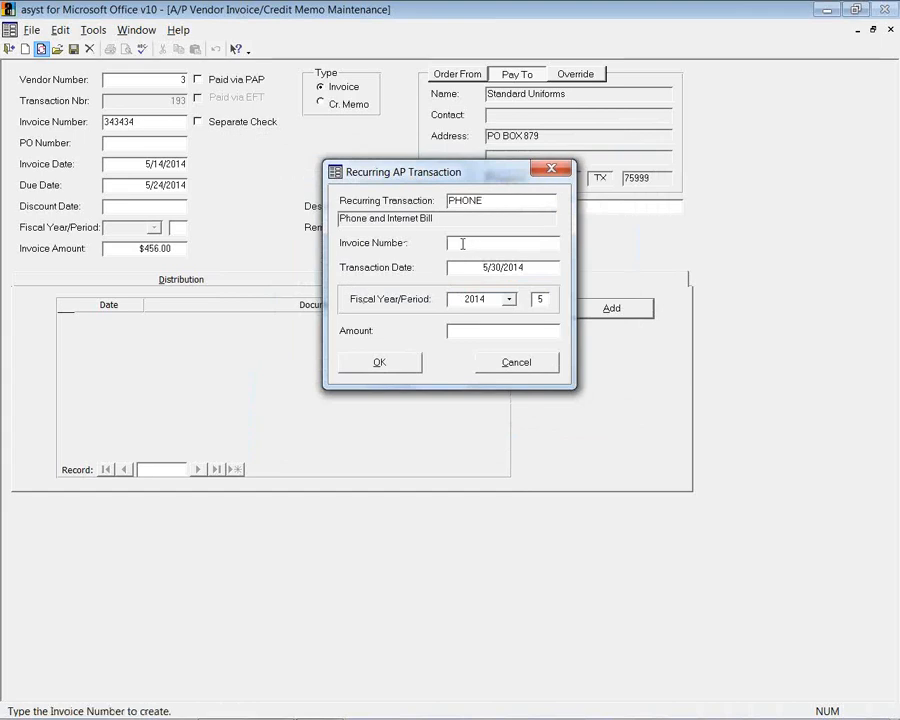
{"action": "type", "text": "vccd332"}
{"action": "left_click", "coordinate": [463, 243]}
{"action": "key", "text": "BackSpace"}
{"action": "type", "text": "d"}
{"action": "left_click", "coordinate": [507, 333]}
{"action": "type", "text": "345"}
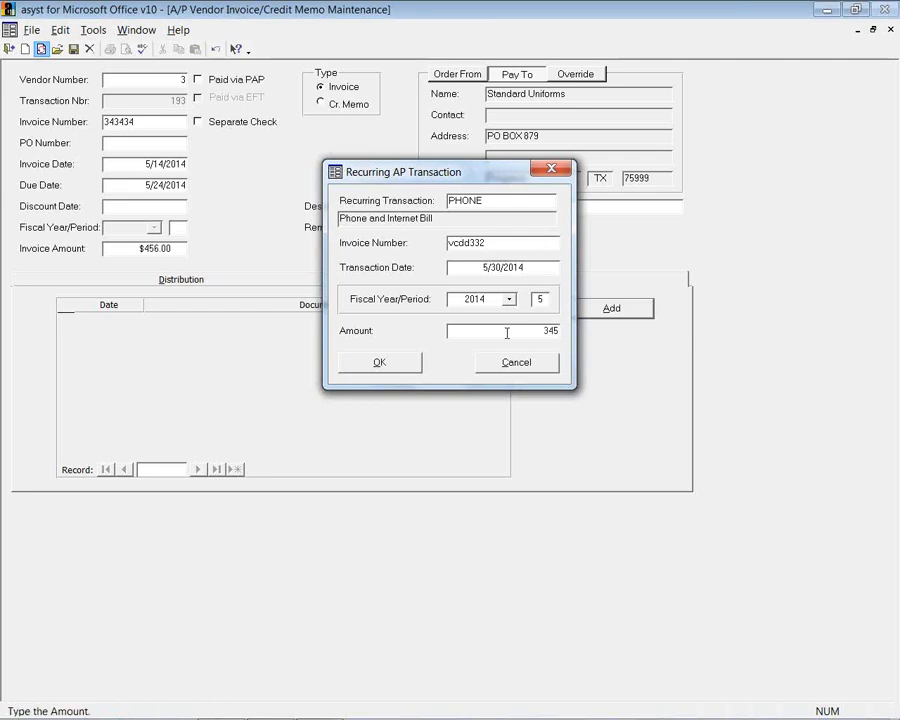
{"action": "left_click", "coordinate": [375, 361]}
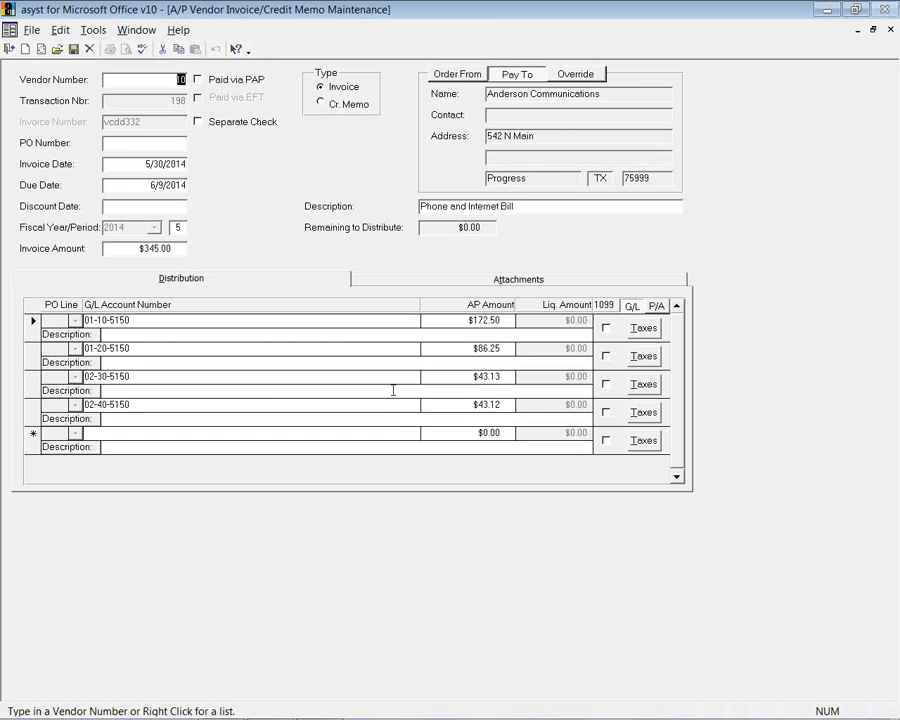
{"action": "left_click", "coordinate": [9, 49]}
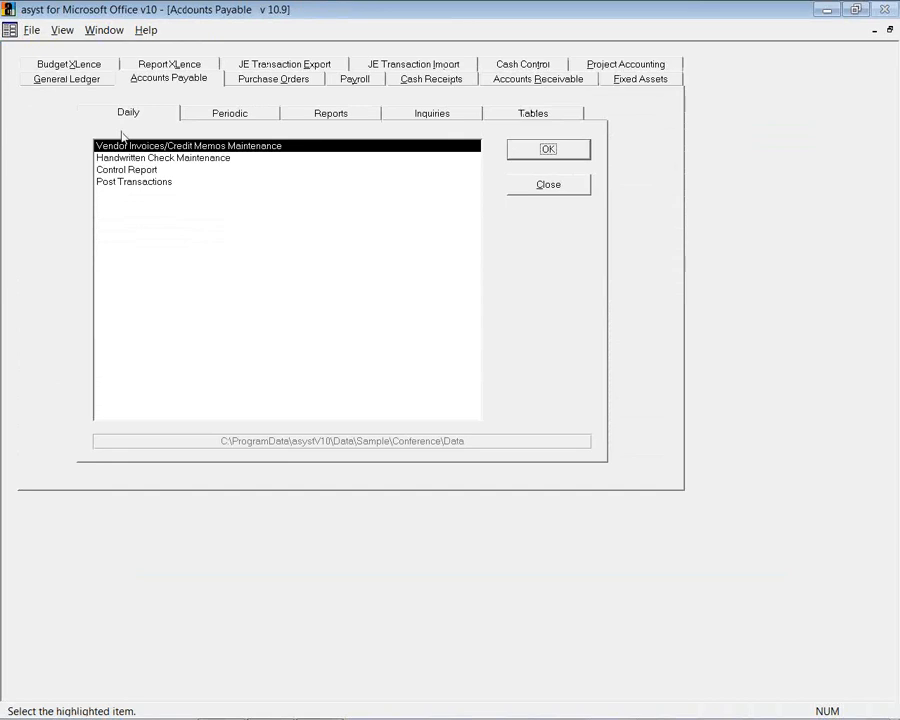
Step: Run the periodic Council Approval Report sorted by Department, review its account, budget and year-to-date columns, and close the report
{"action": "left_click", "coordinate": [199, 115]}
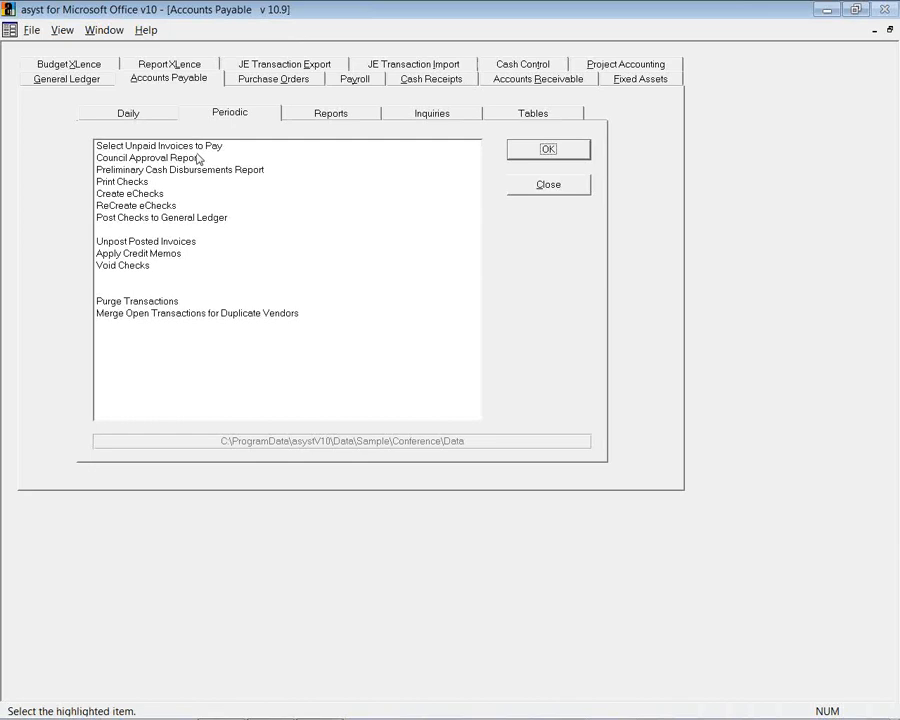
{"action": "double_click", "coordinate": [257, 158]}
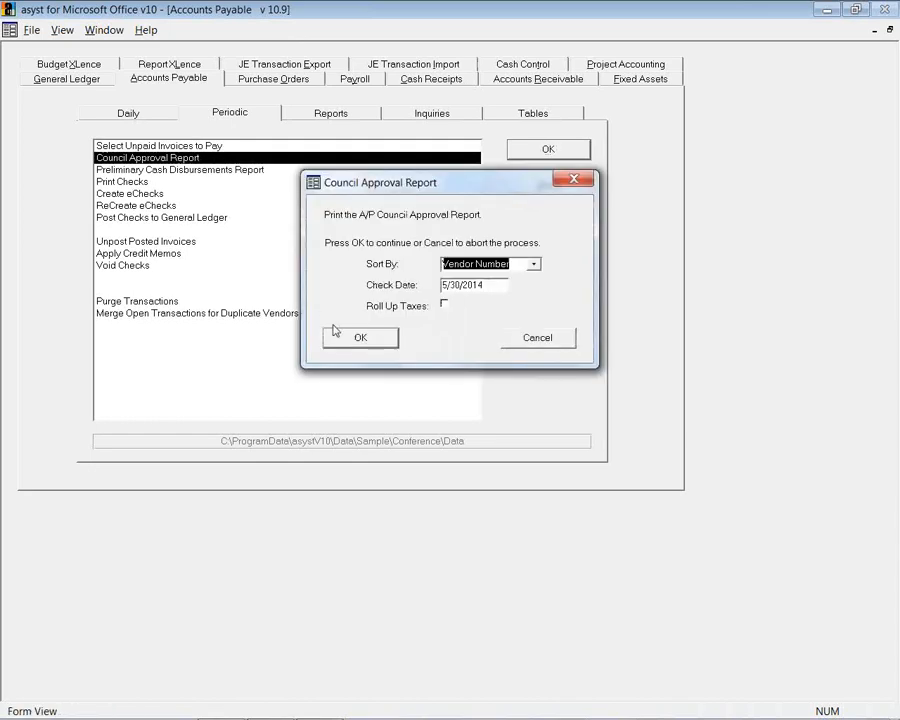
{"action": "left_click", "coordinate": [535, 264]}
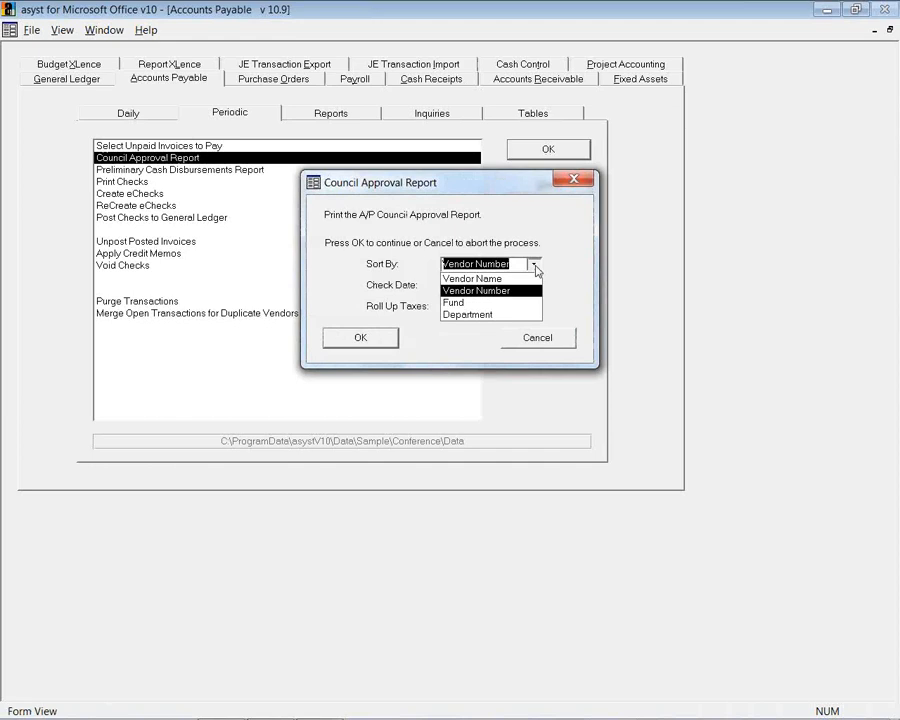
{"action": "left_click", "coordinate": [509, 316]}
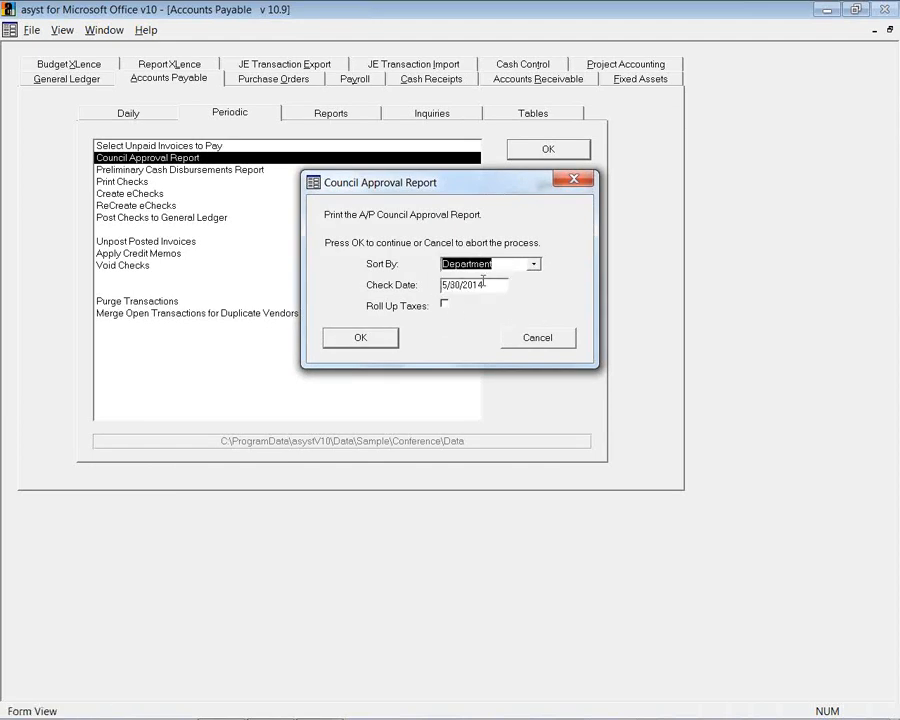
{"action": "left_click", "coordinate": [360, 338]}
{"action": "left_click", "coordinate": [320, 274]}
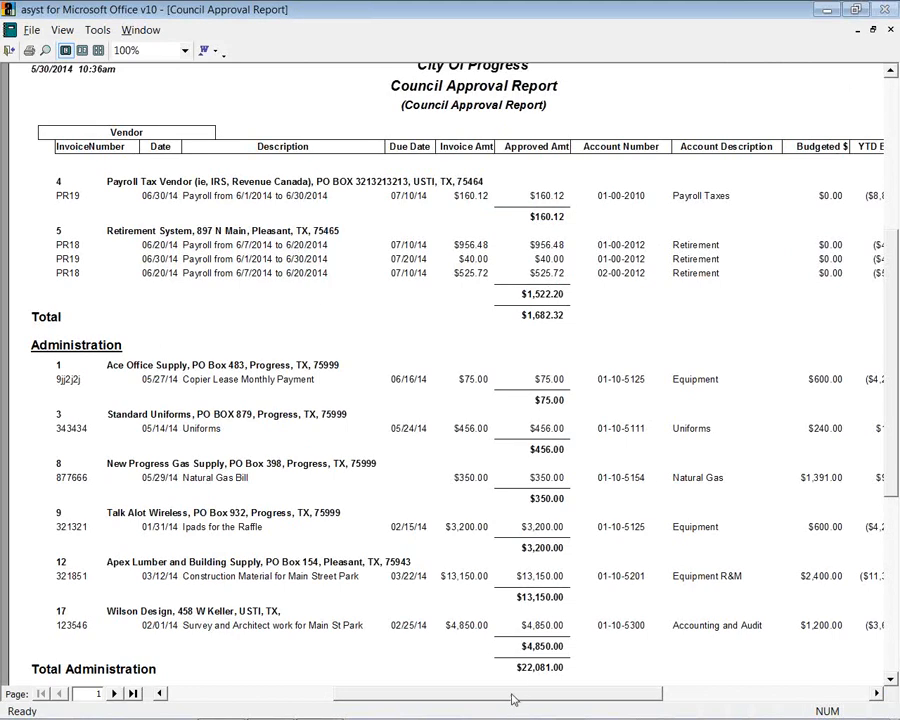
{"action": "left_click_drag", "start_coordinate": [511, 695], "coordinate": [552, 695]}
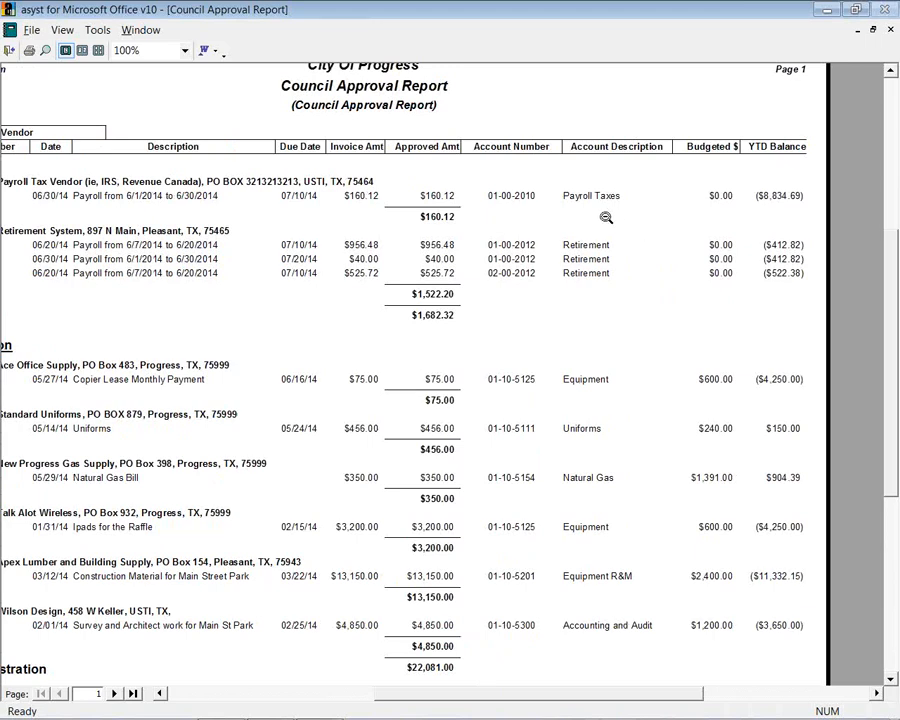
{"action": "left_click", "coordinate": [8, 50]}
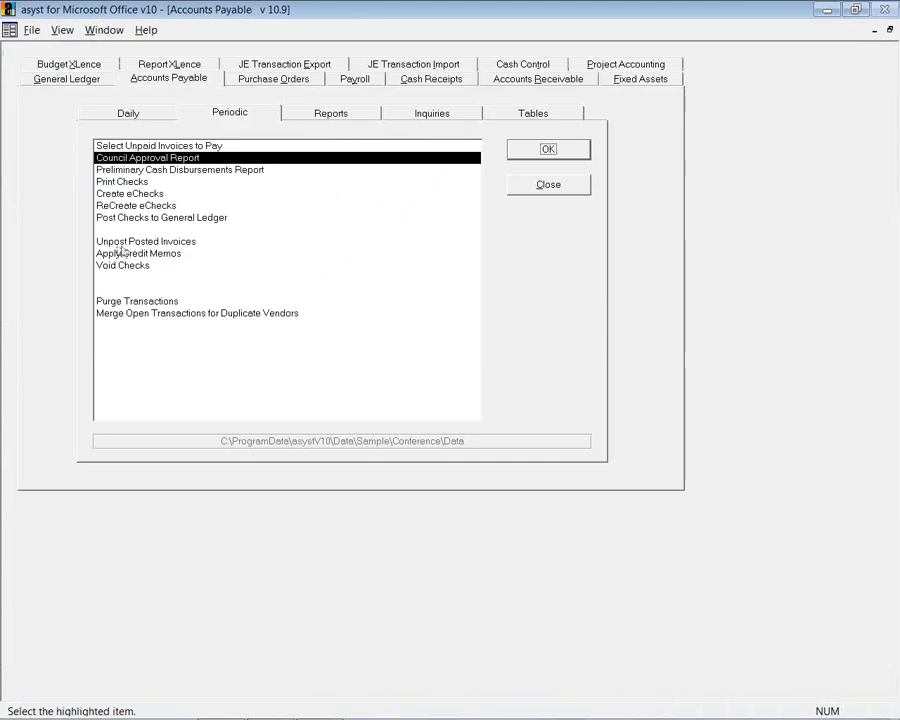
Step: In the unpaid invoice payment selection, confirm the backup, select invoices 434343 and vcdd332, deselect 321851 and 343434, and close the form
{"action": "double_click", "coordinate": [145, 148]}
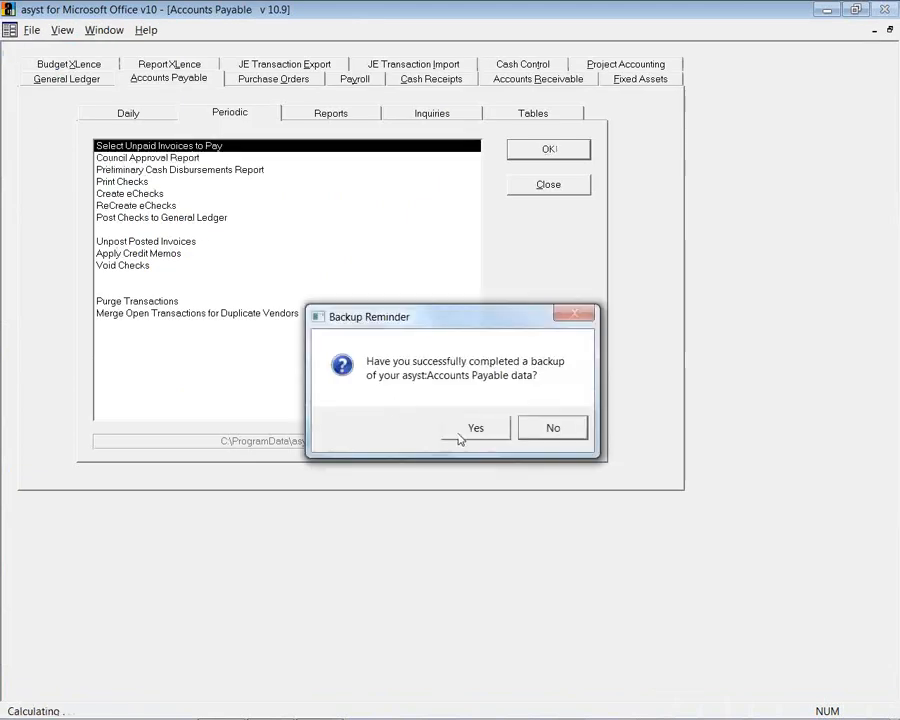
{"action": "left_click", "coordinate": [476, 429]}
{"action": "left_click", "coordinate": [333, 305]}
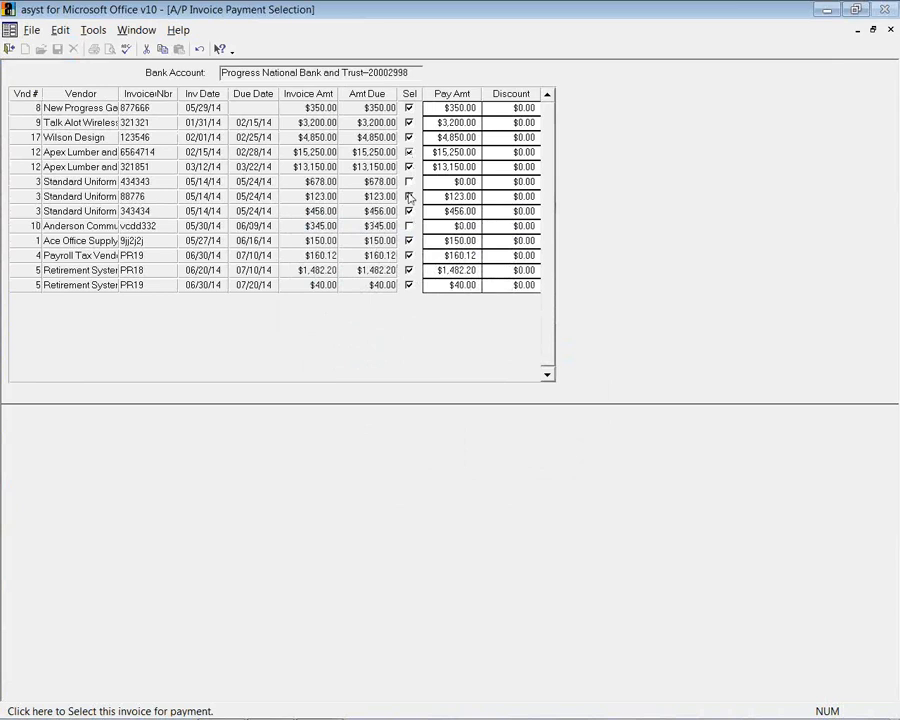
{"action": "left_click", "coordinate": [409, 181]}
{"action": "left_click", "coordinate": [409, 226]}
{"action": "left_click", "coordinate": [409, 167]}
{"action": "left_click", "coordinate": [409, 211]}
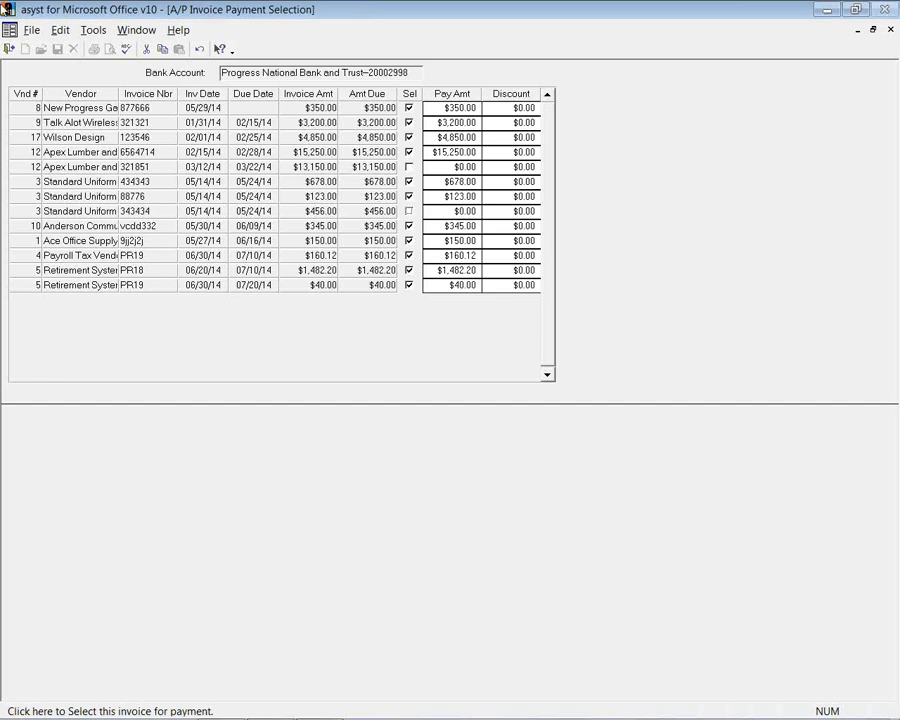
{"action": "left_click", "coordinate": [8, 48]}
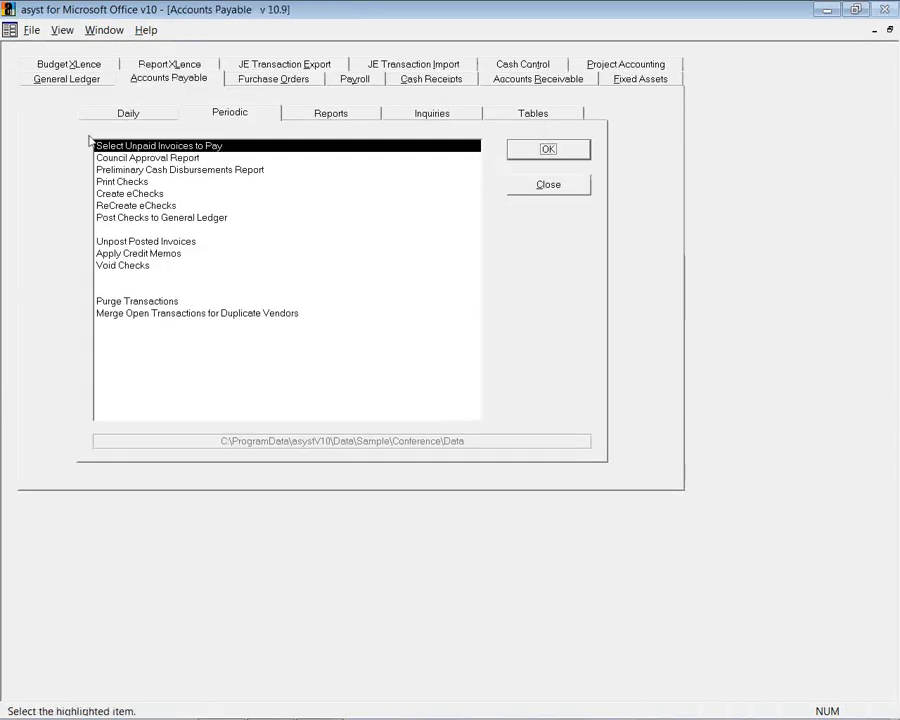
Step: Highlight the Preliminary Cash Disbursements Report, Print Checks and Create eChecks periodic functions in turn without running them
{"action": "left_click", "coordinate": [157, 172]}
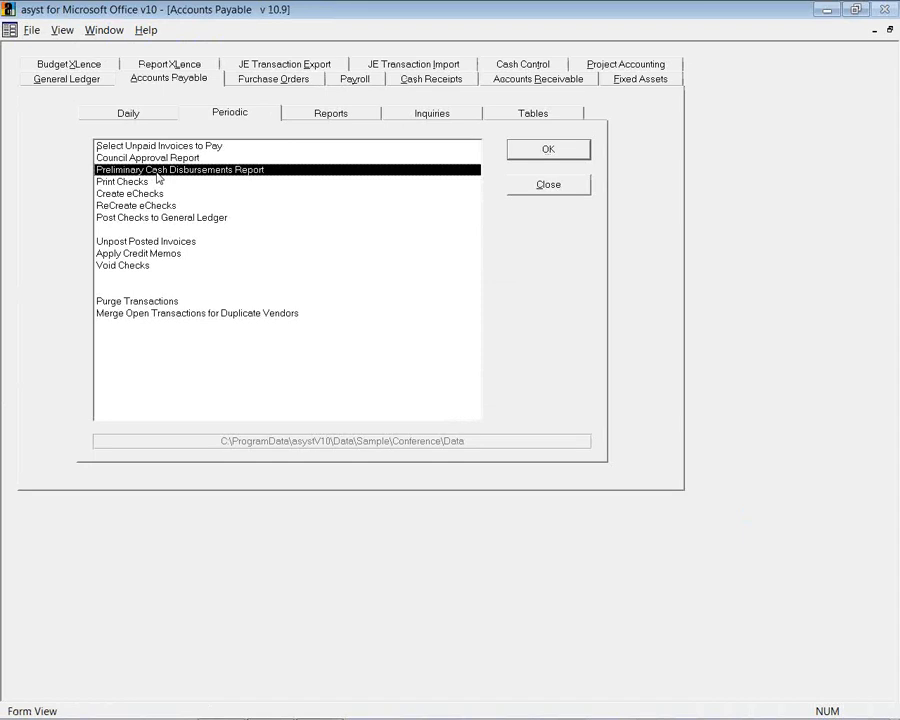
{"action": "left_click", "coordinate": [165, 182]}
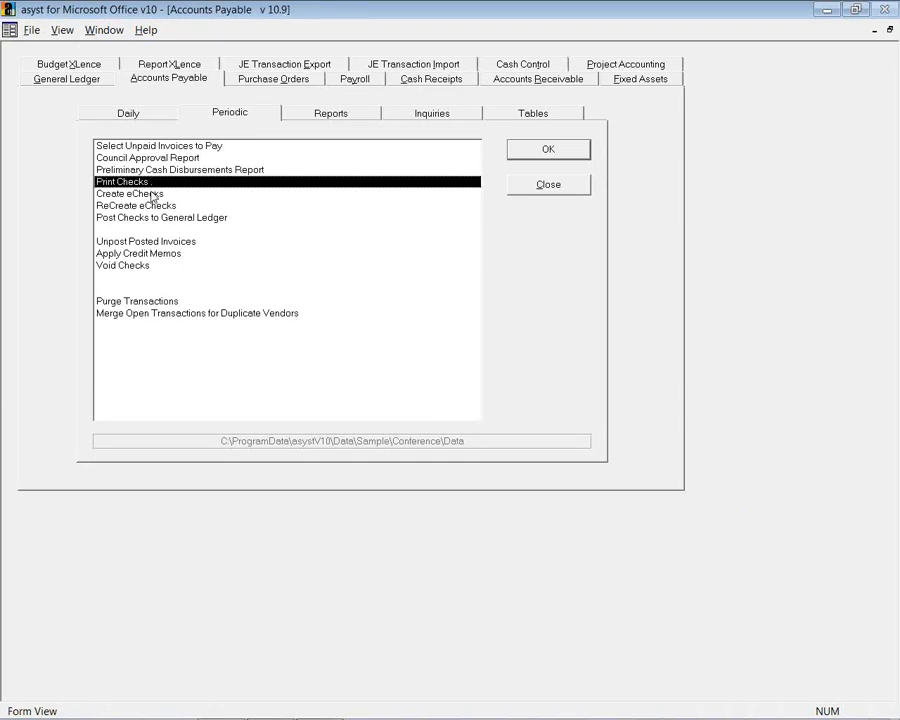
{"action": "left_click", "coordinate": [153, 194]}
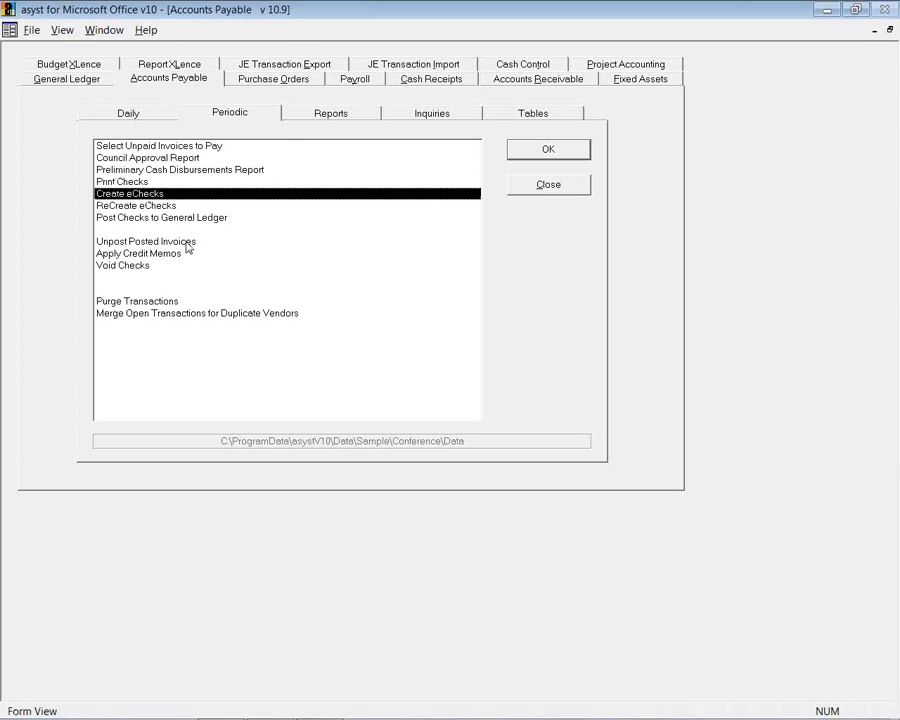
Step: Start the Void Checks function, confirming the backup, search all accounts payable checks and load check 5010 for Ace Office Supply
{"action": "double_click", "coordinate": [145, 266]}
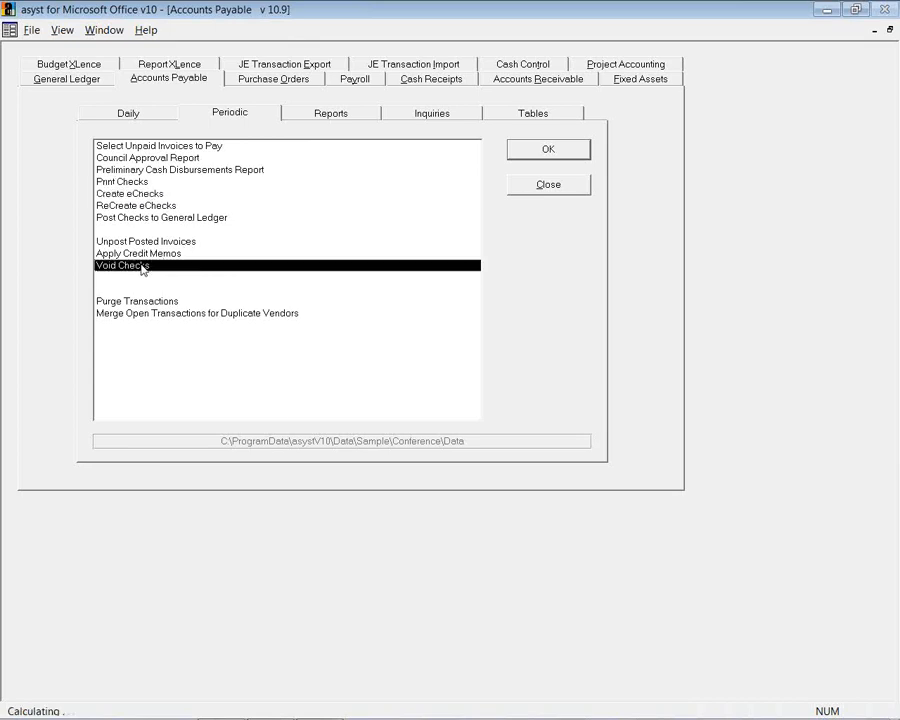
{"action": "left_click", "coordinate": [470, 428]}
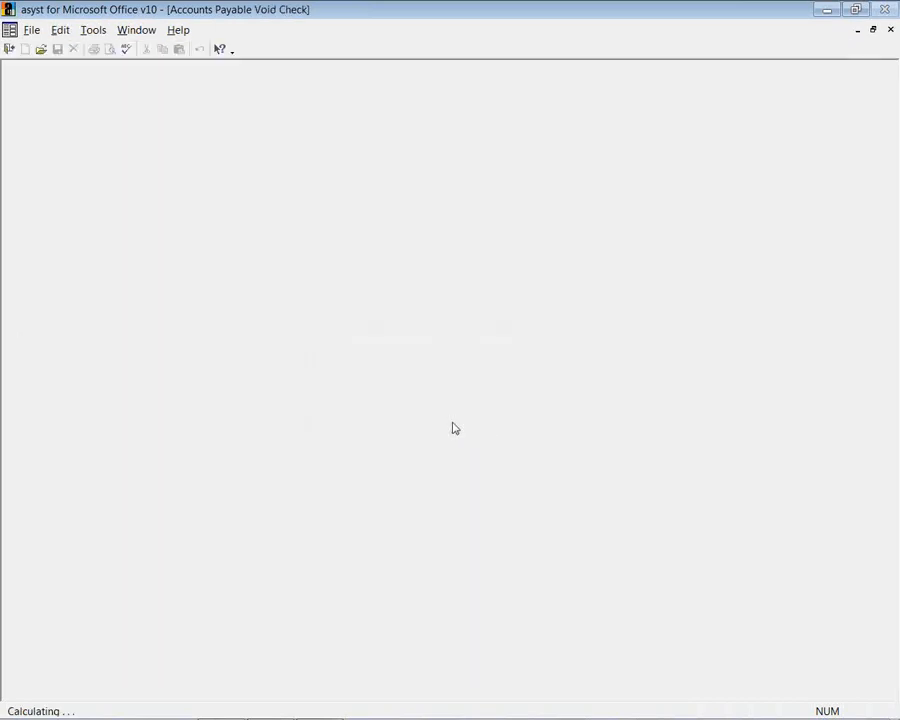
{"action": "left_click", "coordinate": [41, 49]}
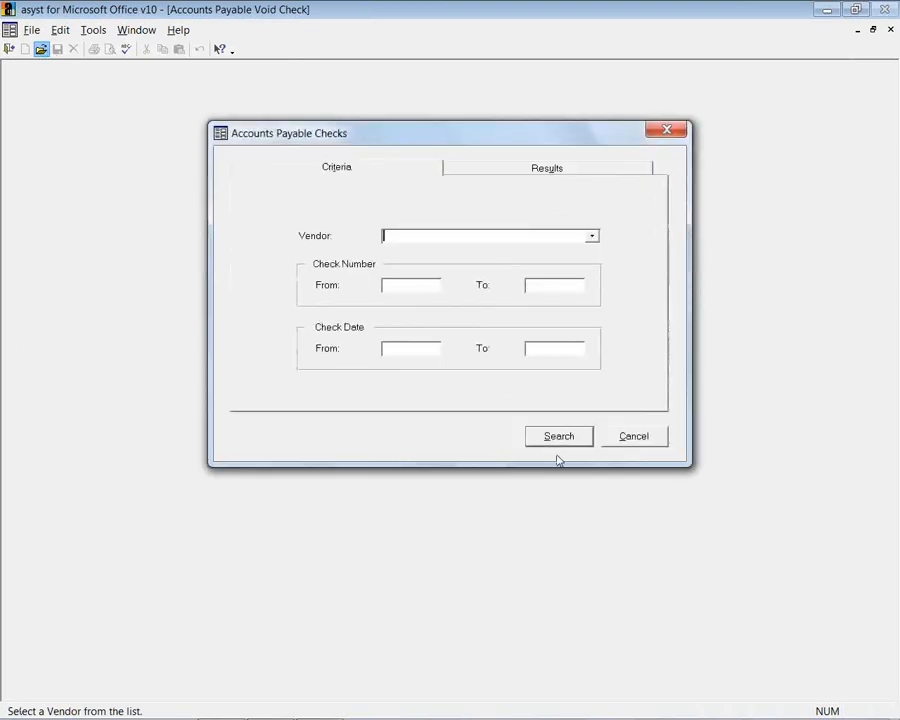
{"action": "left_click", "coordinate": [547, 439]}
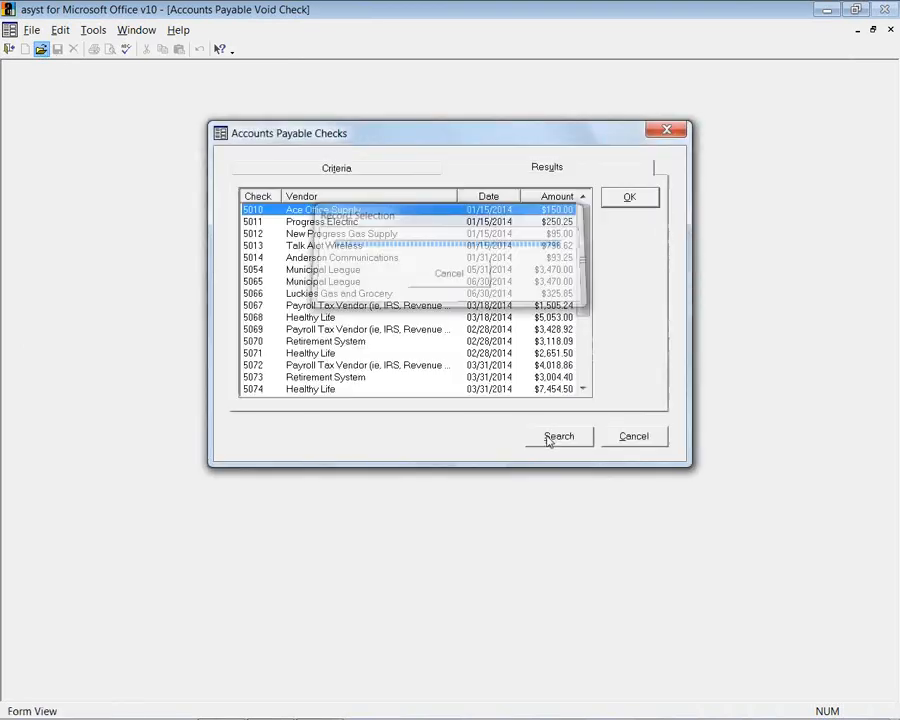
{"action": "left_click", "coordinate": [648, 202]}
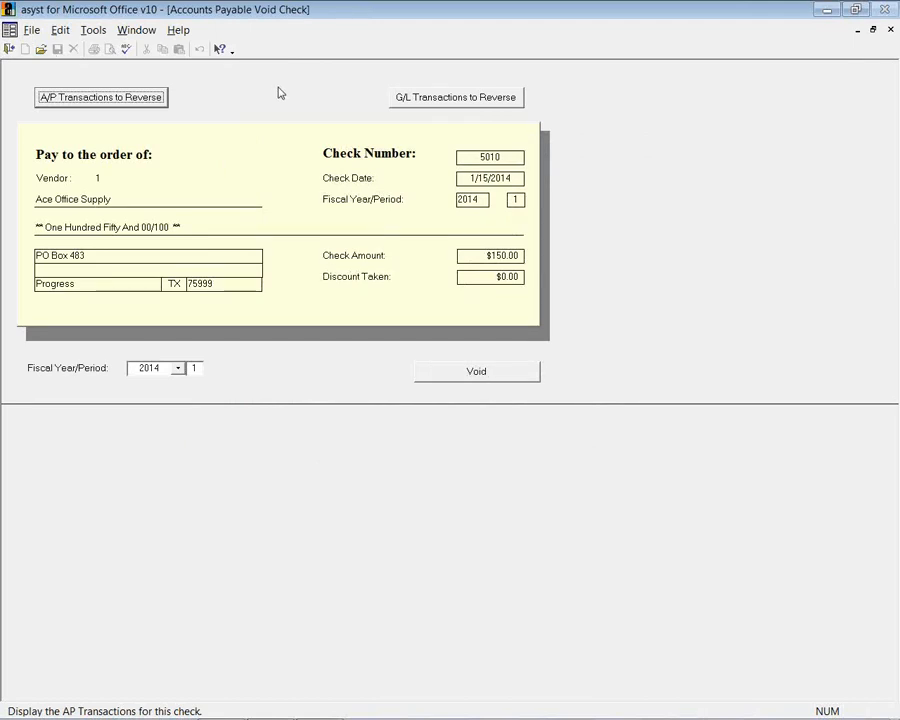
Step: Review the A/P and G/L transactions to reverse for the loaded check, and close the form without voiding it
{"action": "left_click", "coordinate": [127, 101]}
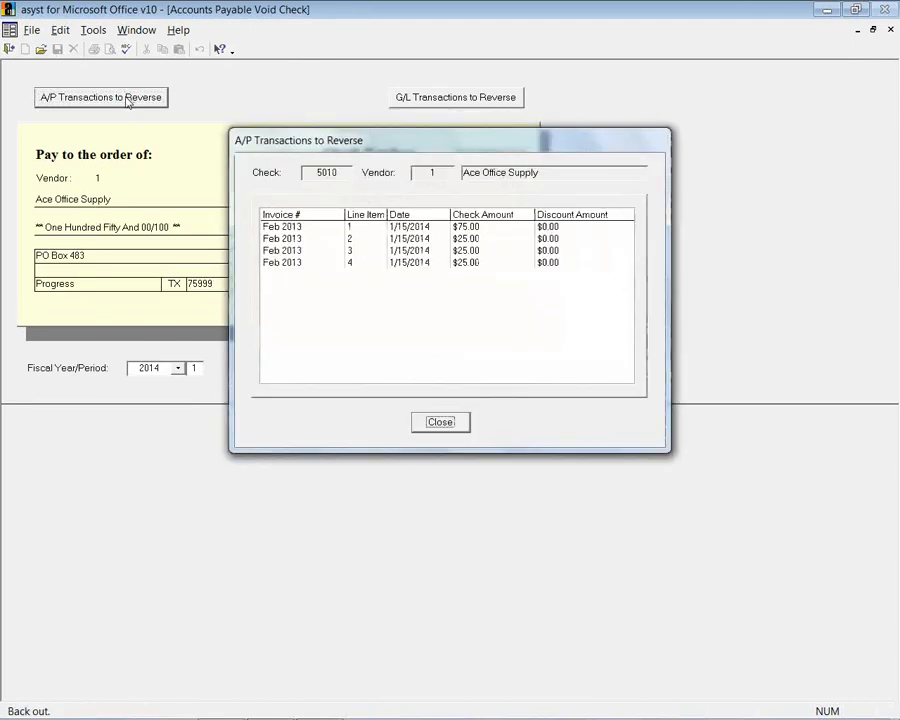
{"action": "left_click", "coordinate": [446, 425]}
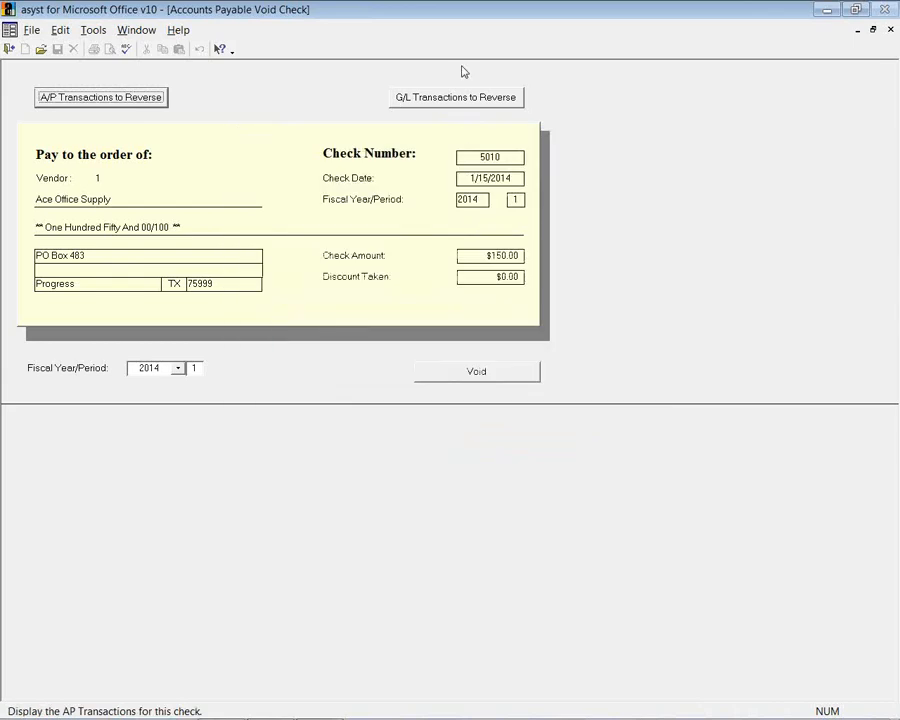
{"action": "left_click", "coordinate": [458, 100]}
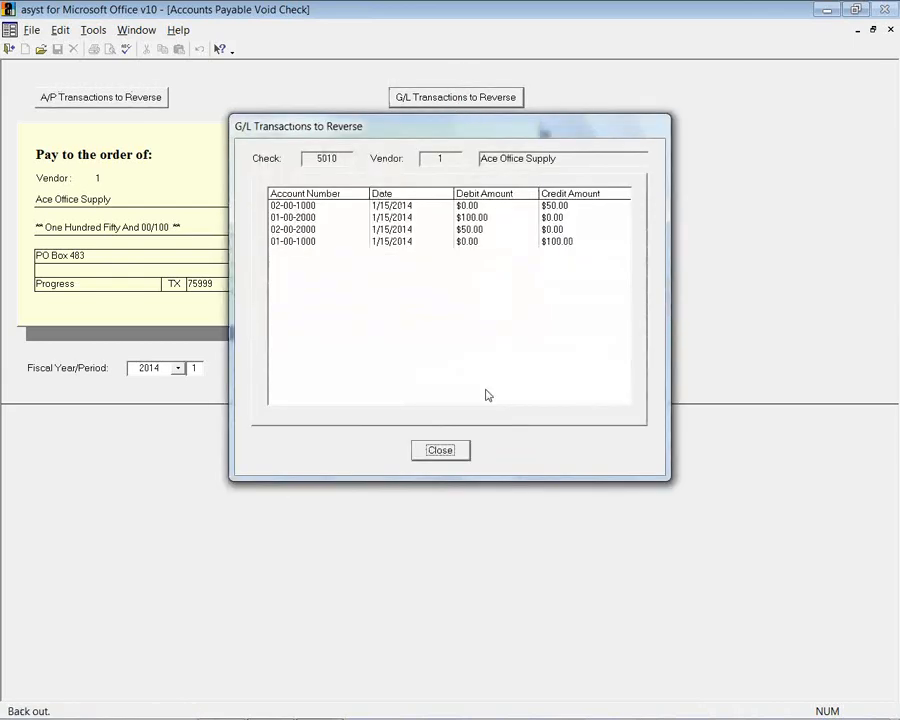
{"action": "left_click", "coordinate": [455, 455]}
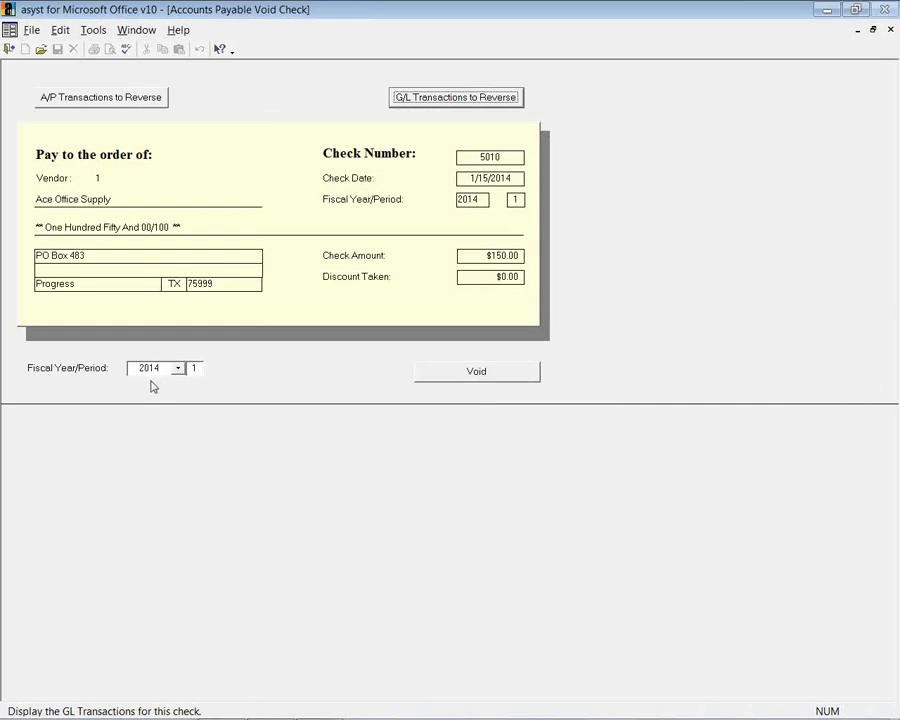
{"action": "double_click", "coordinate": [8, 31]}
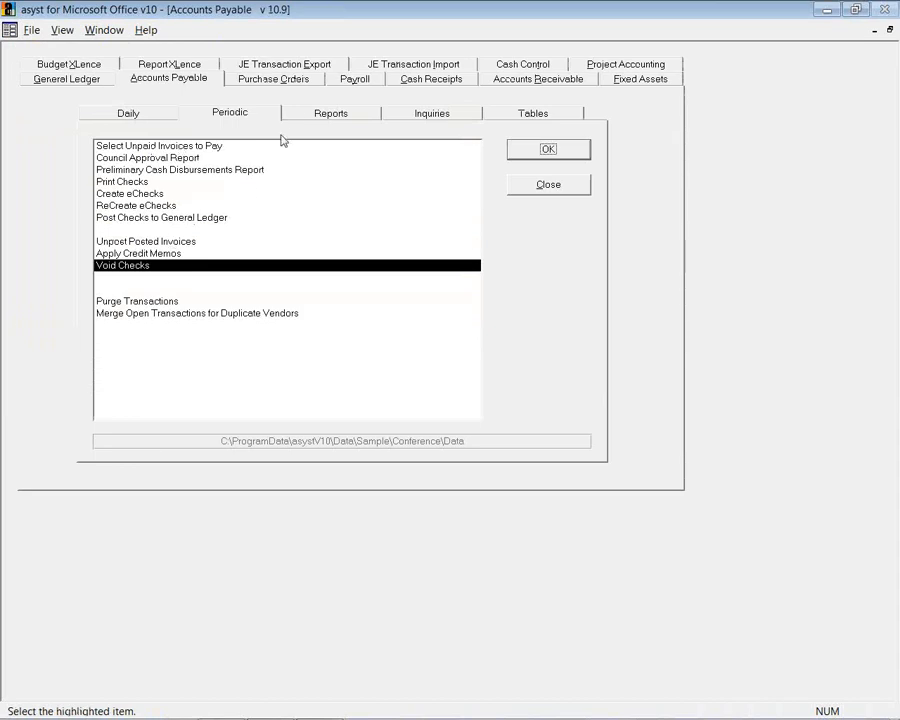
Step: Among the Accounts Payable reports, open the Check Register, choose the Detail report, view the Order By options, and cancel
{"action": "left_click", "coordinate": [296, 115]}
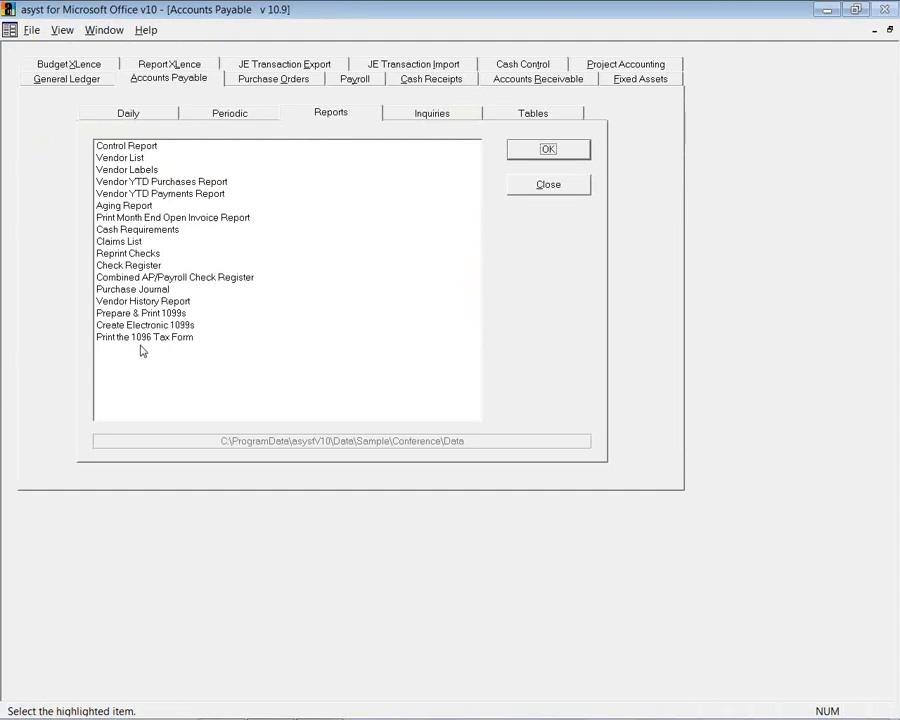
{"action": "left_click", "coordinate": [197, 219]}
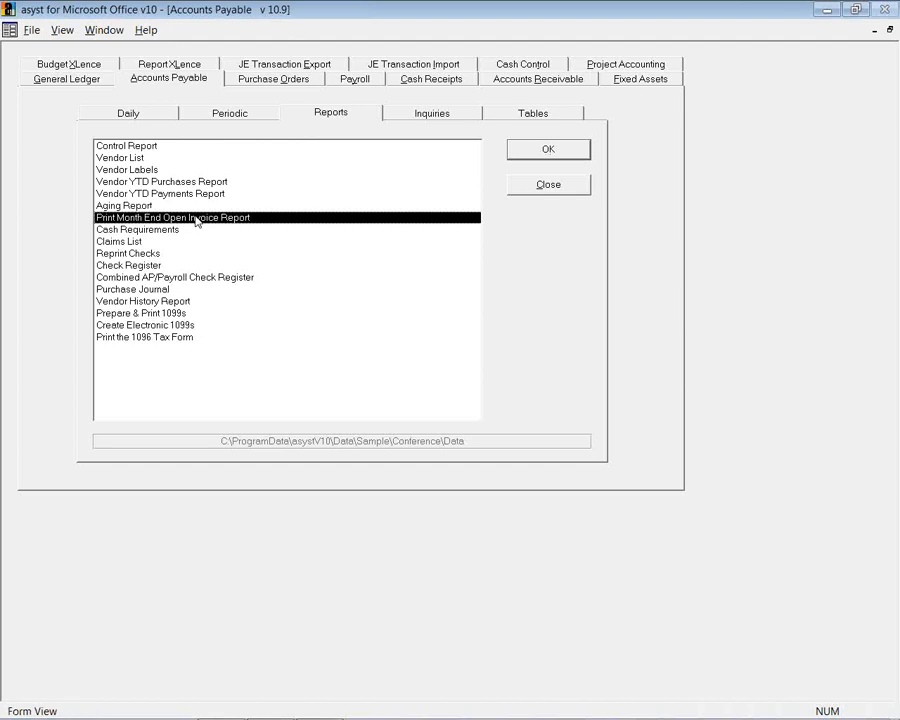
{"action": "double_click", "coordinate": [148, 267]}
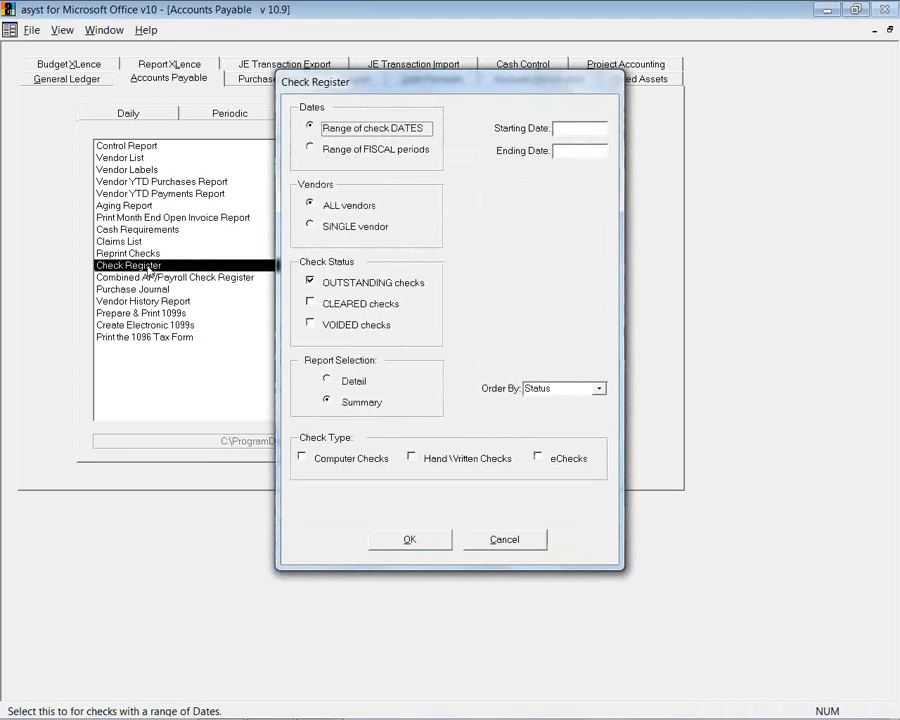
{"action": "left_click", "coordinate": [327, 380]}
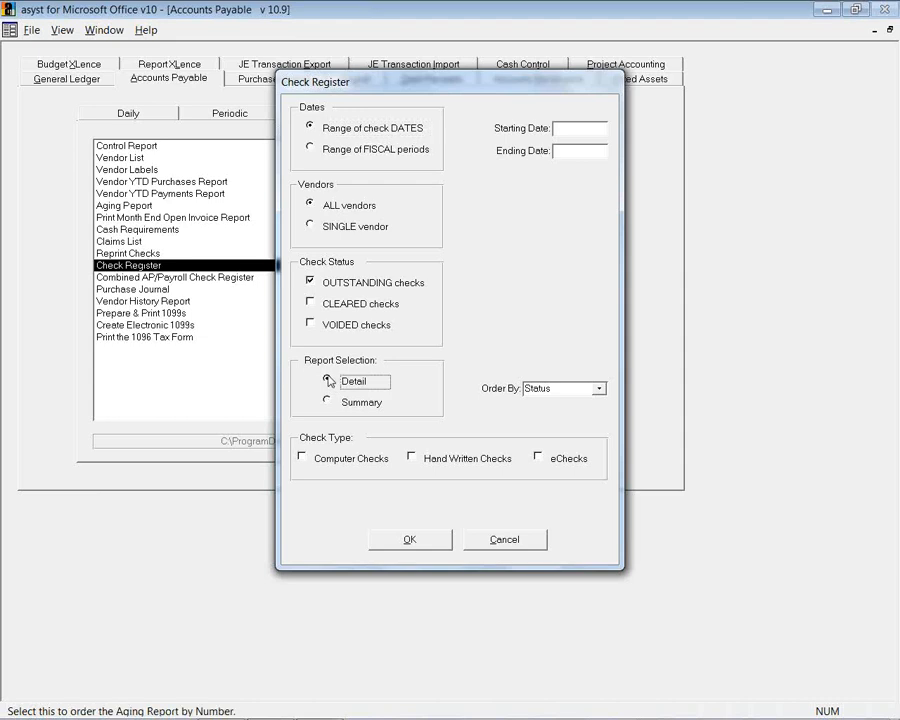
{"action": "left_click", "coordinate": [600, 389]}
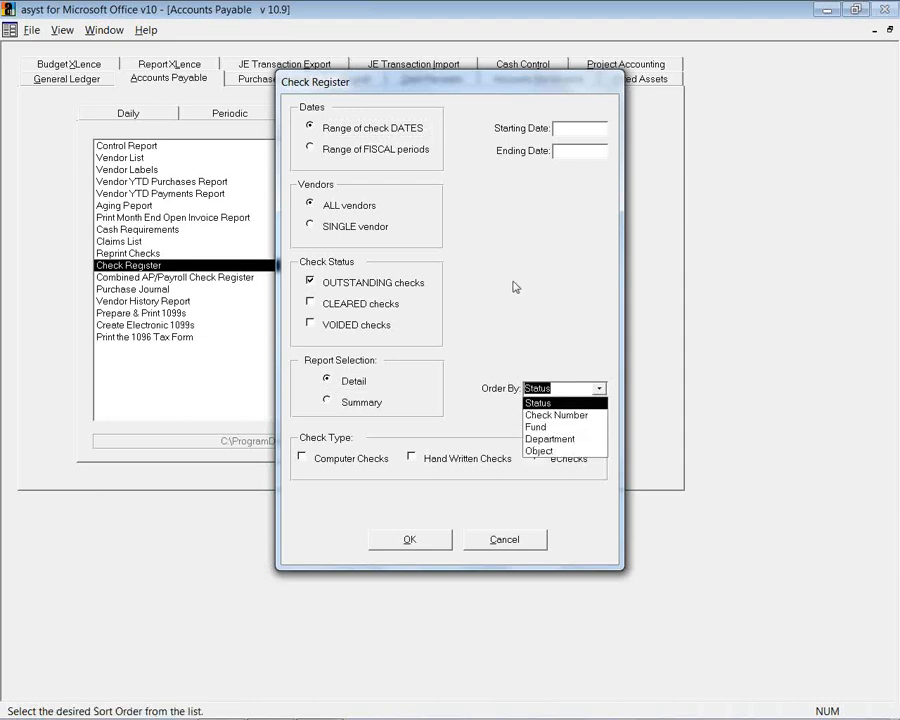
{"action": "left_click", "coordinate": [503, 542]}
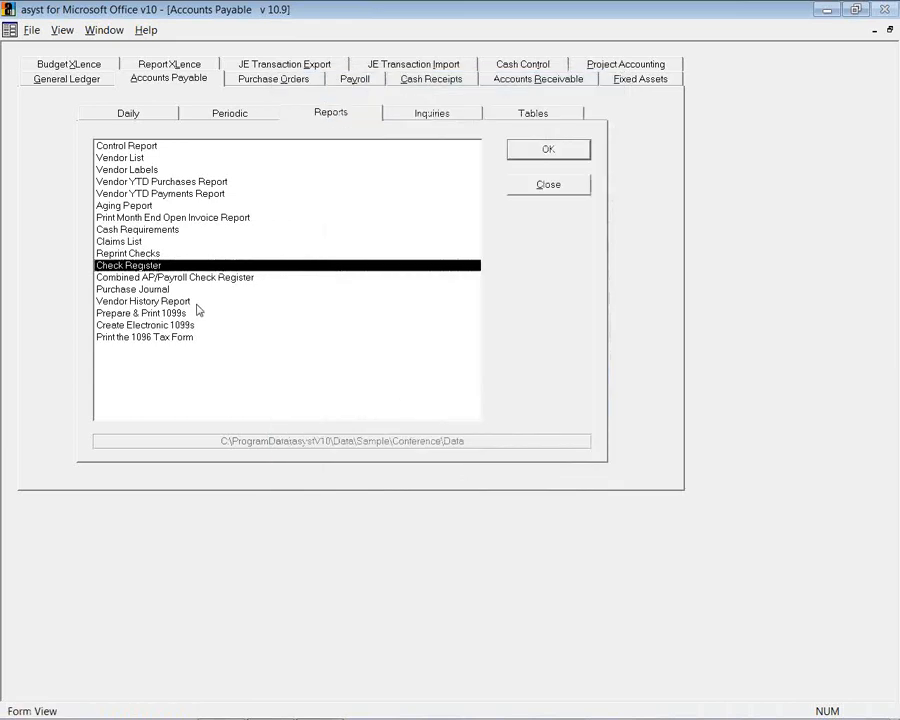
Step: Open the Check Drill Down inquiry, look up vendors by the name "a", and load the checks for Ace Office Supply
{"action": "left_click", "coordinate": [407, 121]}
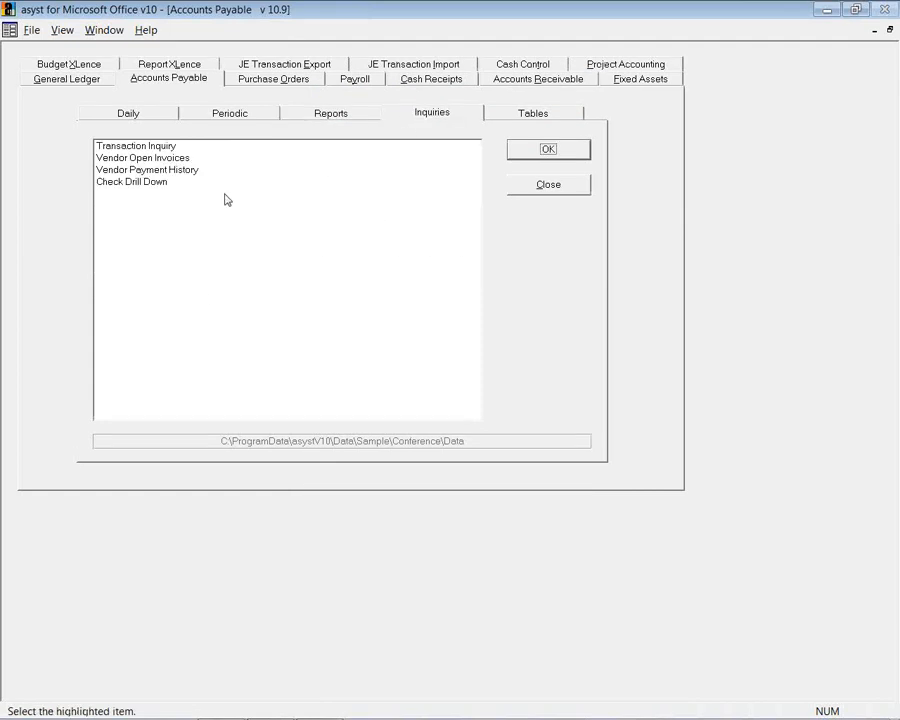
{"action": "double_click", "coordinate": [155, 184]}
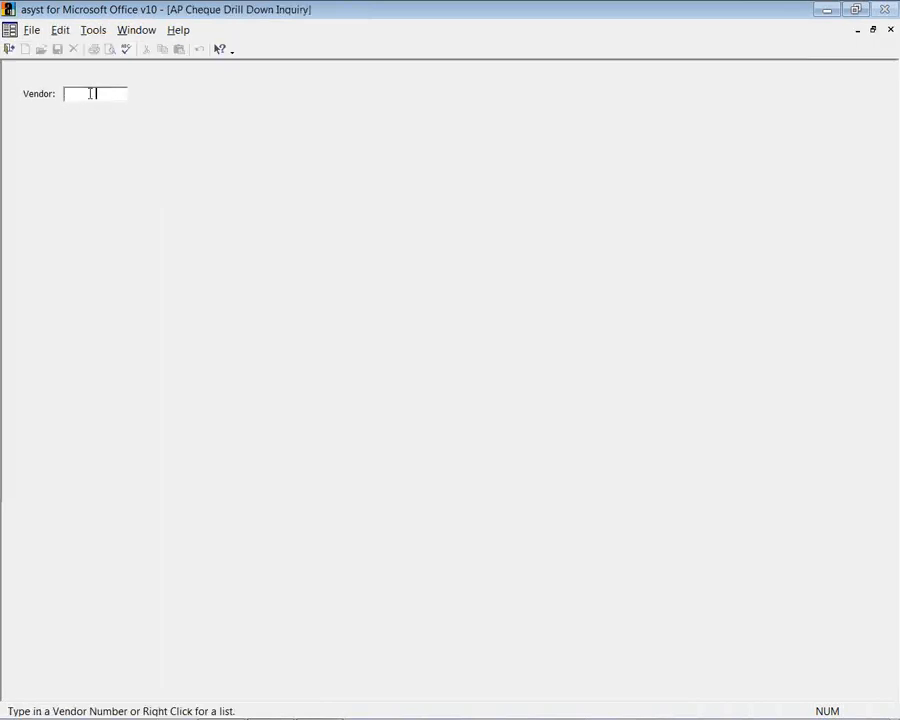
{"action": "right_click", "coordinate": [92, 93]}
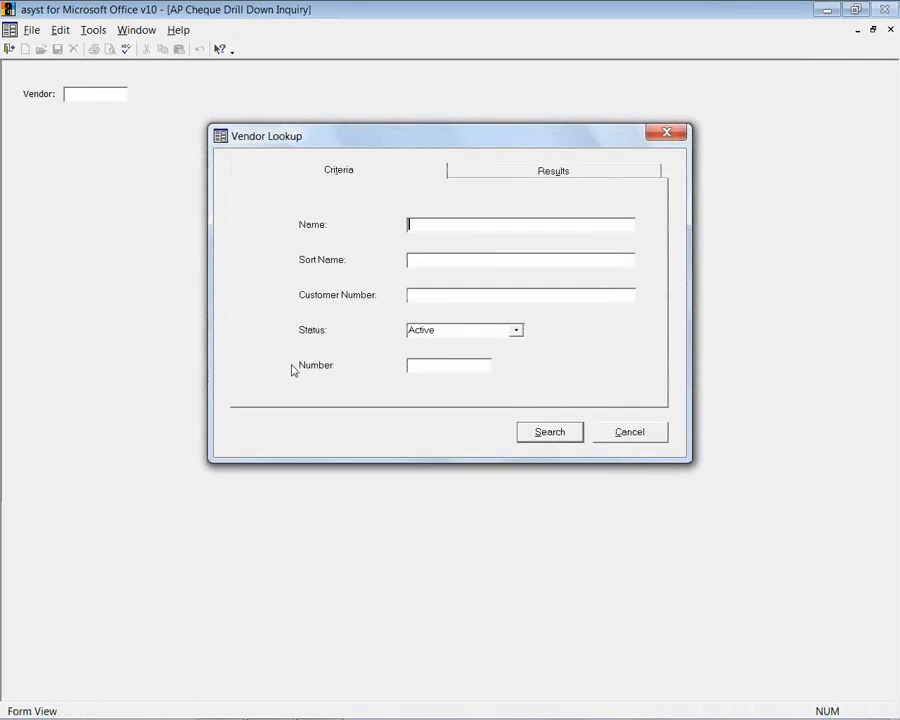
{"action": "type", "text": "a"}
{"action": "left_click", "coordinate": [562, 432]}
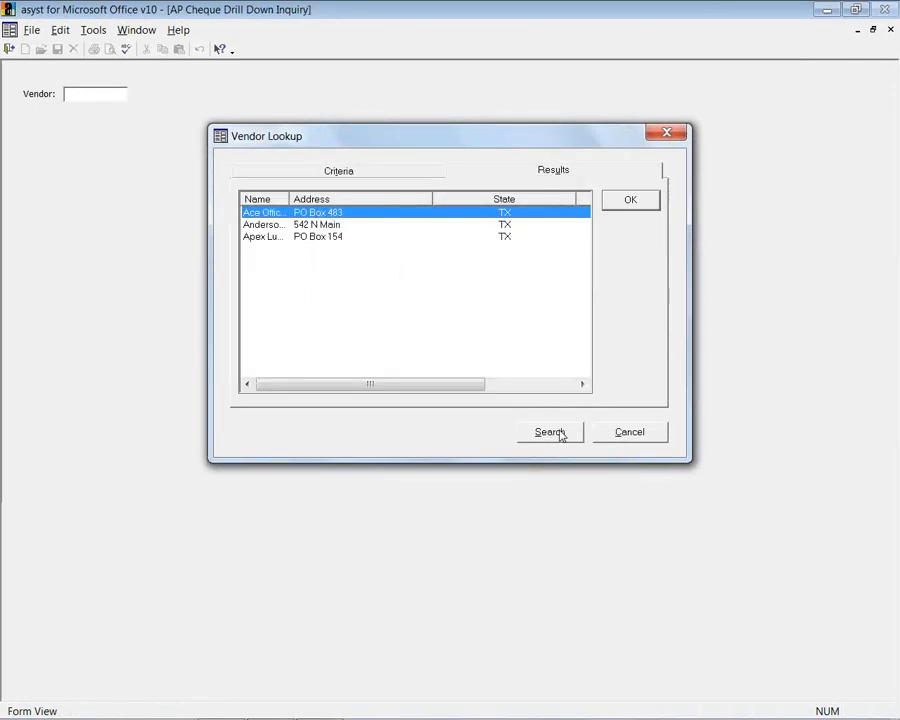
{"action": "left_click", "coordinate": [623, 201]}
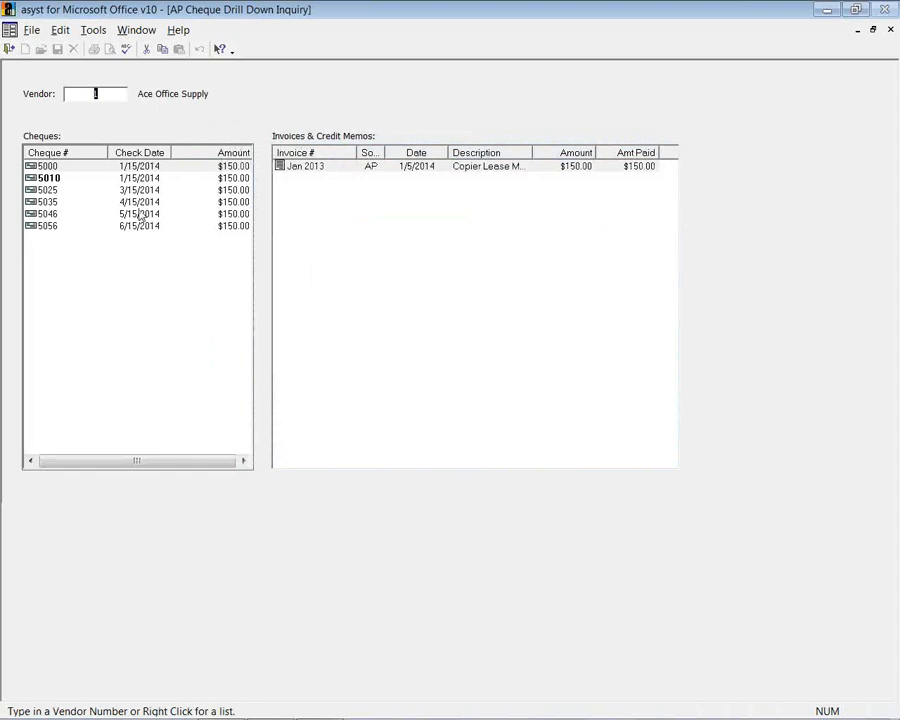
Step: Drill down from Ace Office Supply's first check, 5000, to the account distribution of its Jan 2013 invoice
{"action": "left_click", "coordinate": [294, 166]}
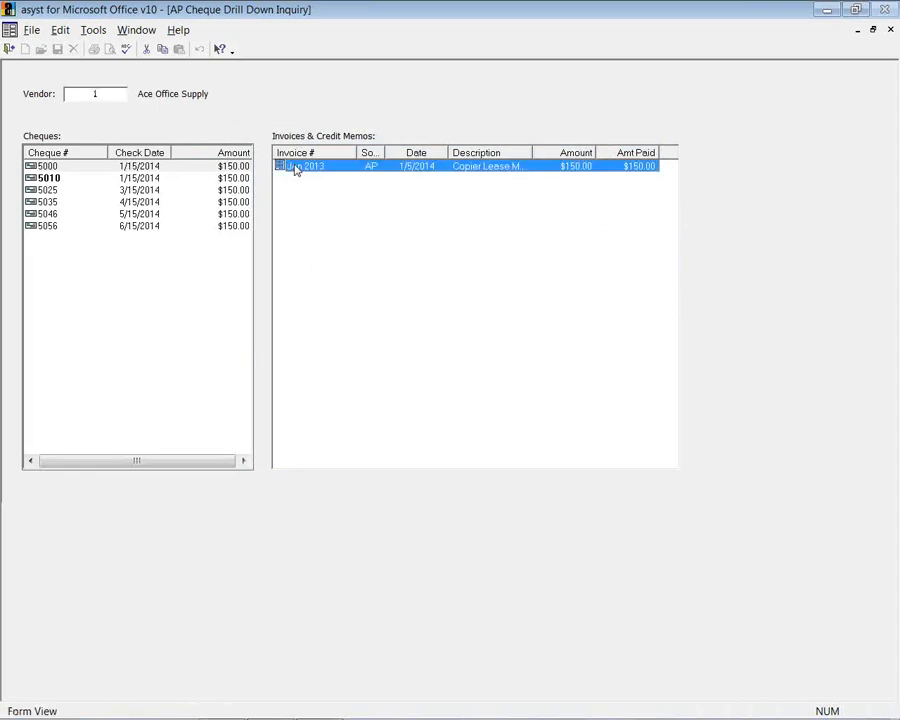
{"action": "left_click", "coordinate": [234, 190]}
{"action": "left_click", "coordinate": [239, 167]}
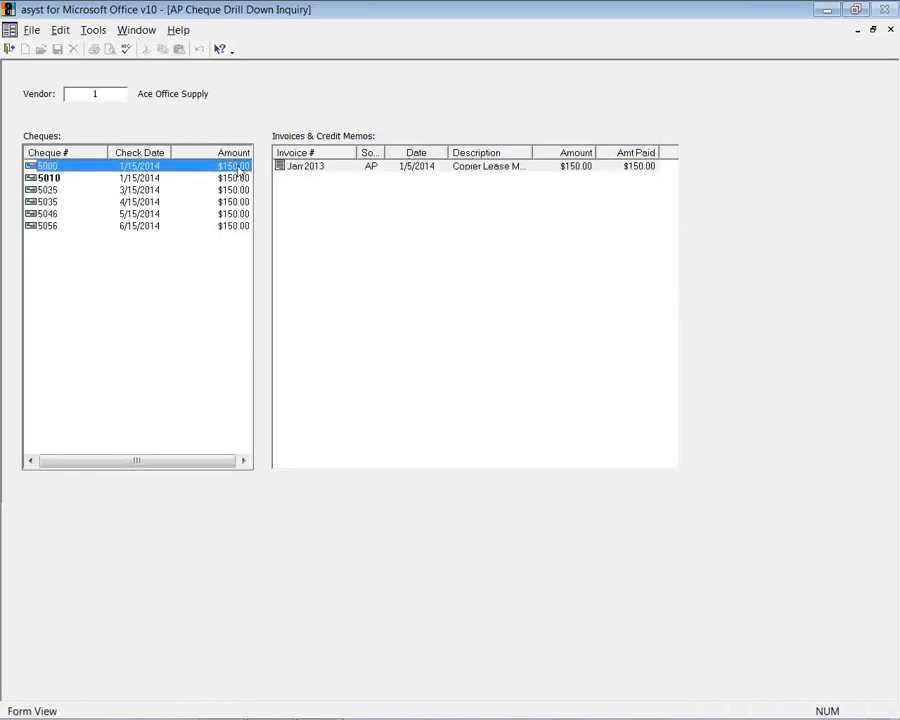
{"action": "double_click", "coordinate": [308, 168]}
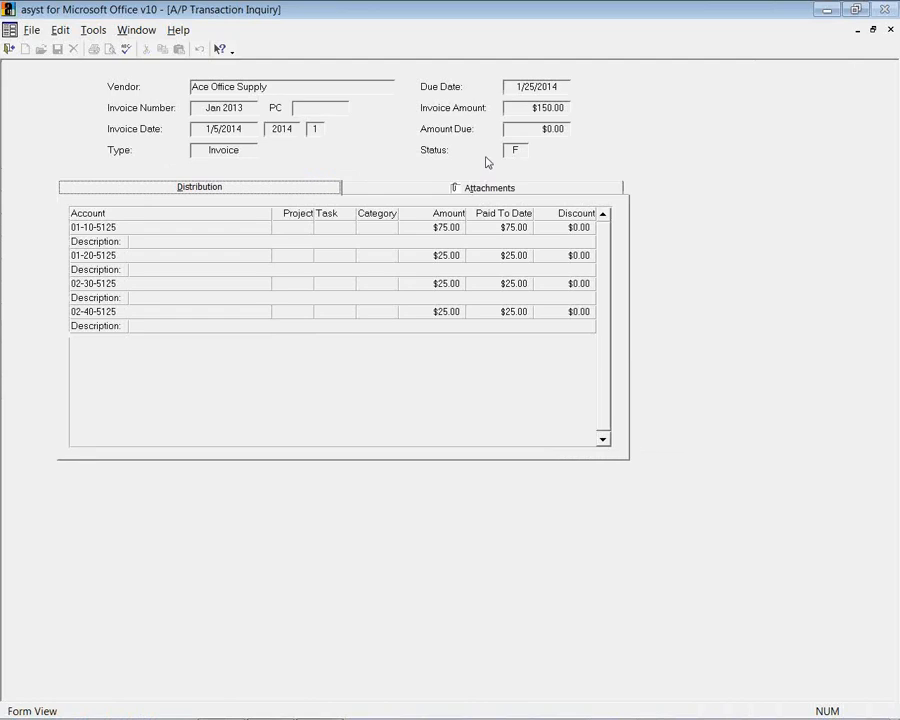
Step: View the Jan Invoice document attached to the transaction, close it, and leave the check drill down inquiry
{"action": "left_click", "coordinate": [398, 191]}
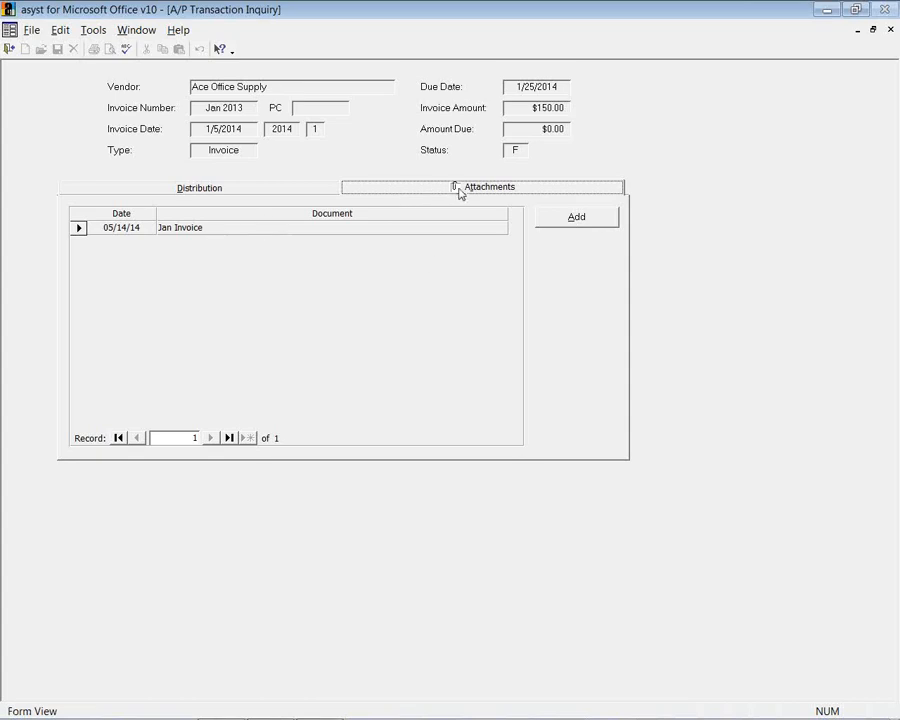
{"action": "double_click", "coordinate": [200, 233]}
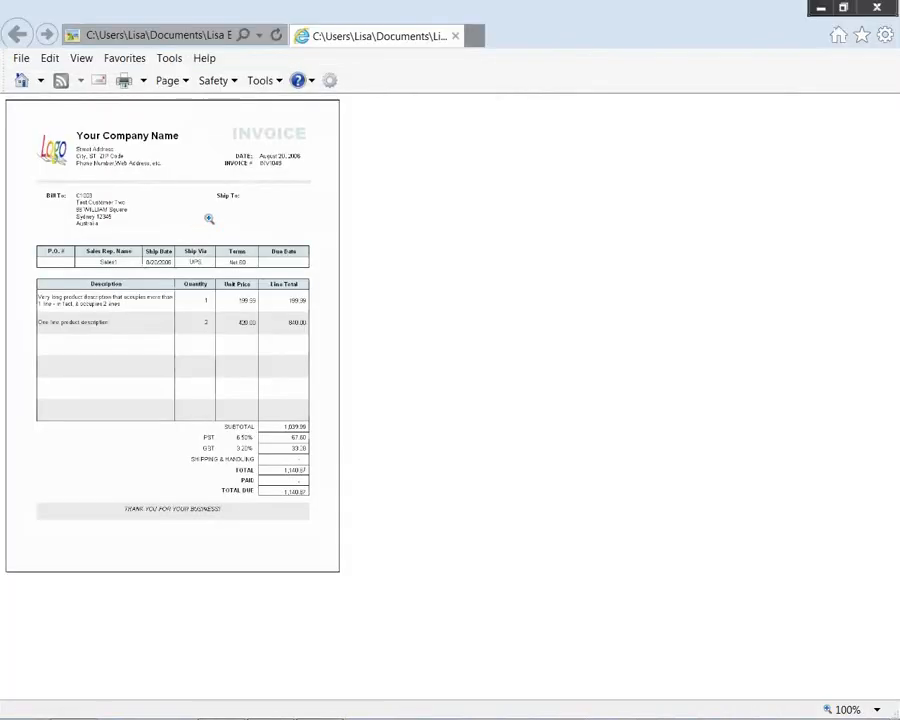
{"action": "left_click", "coordinate": [455, 36]}
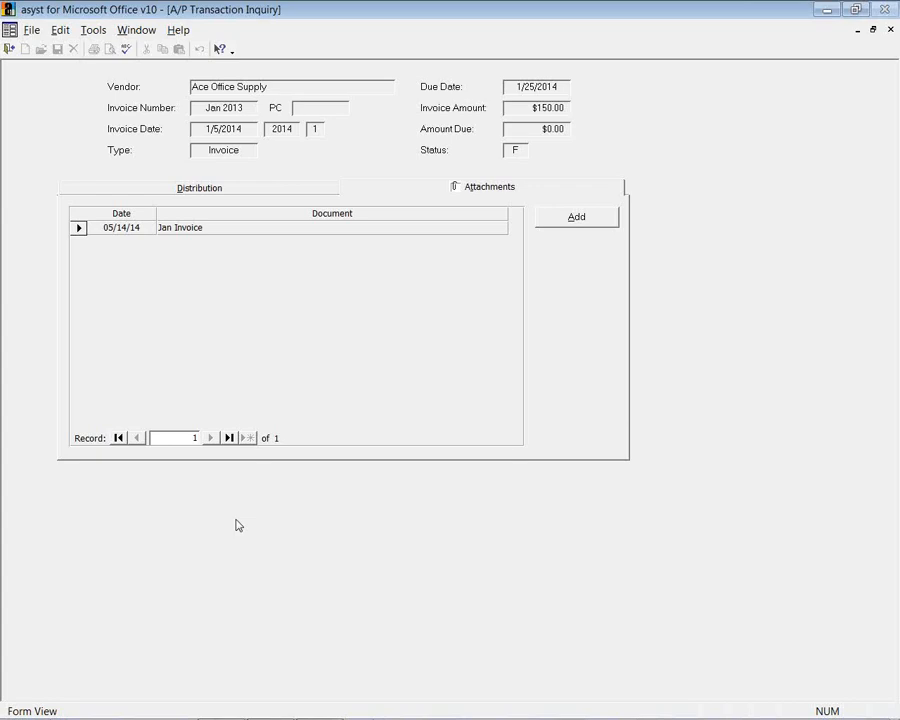
{"action": "left_click", "coordinate": [9, 48]}
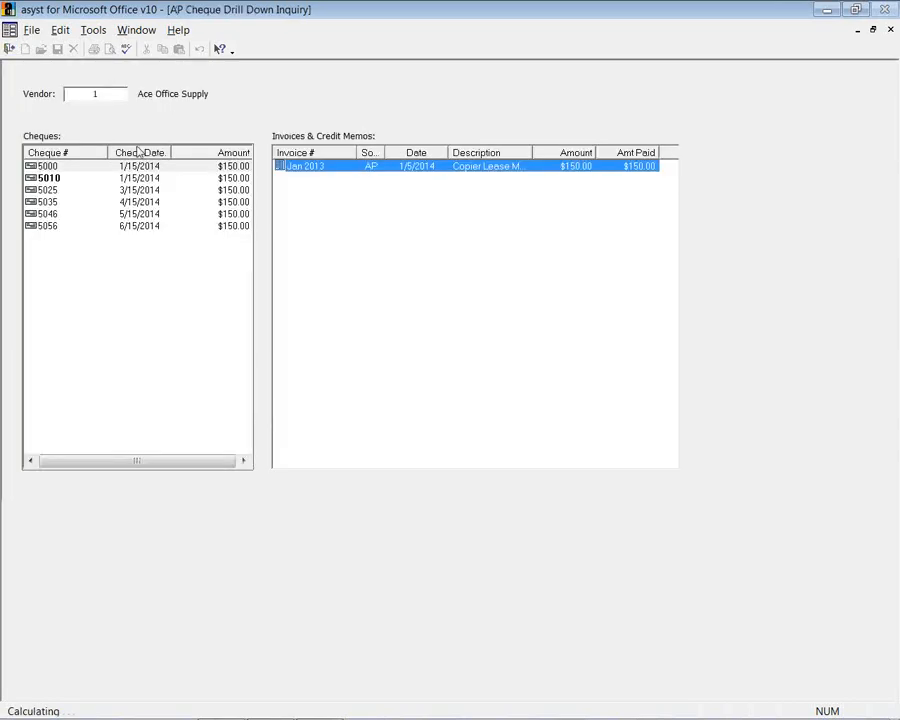
{"action": "left_click", "coordinate": [9, 48]}
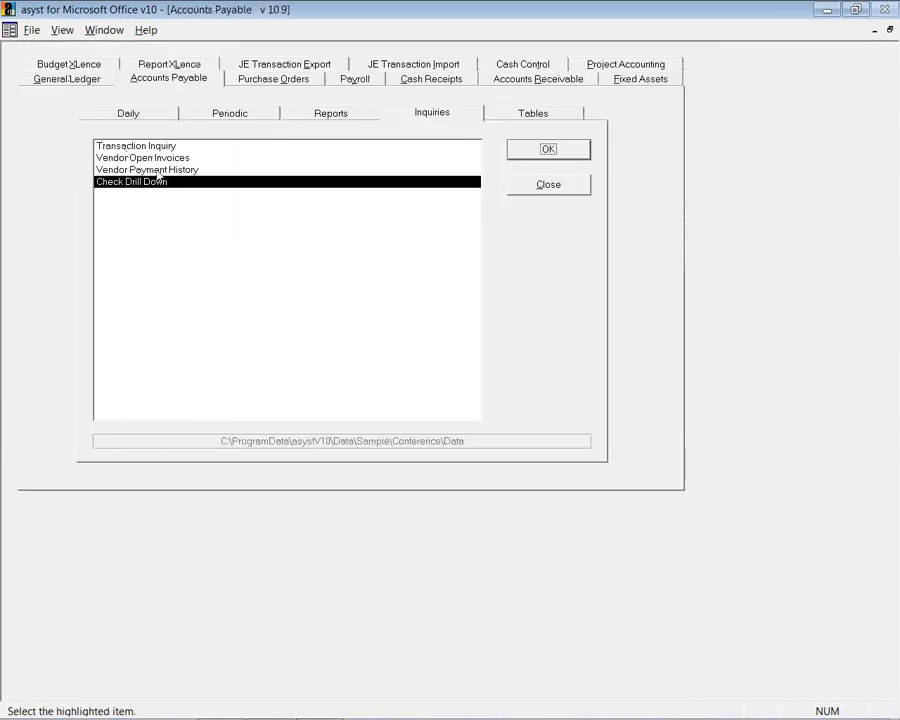
Step: Open the Vendor Payment History inquiry, search vendors by the name "a", and load Ace Office Supply
{"action": "double_click", "coordinate": [157, 170]}
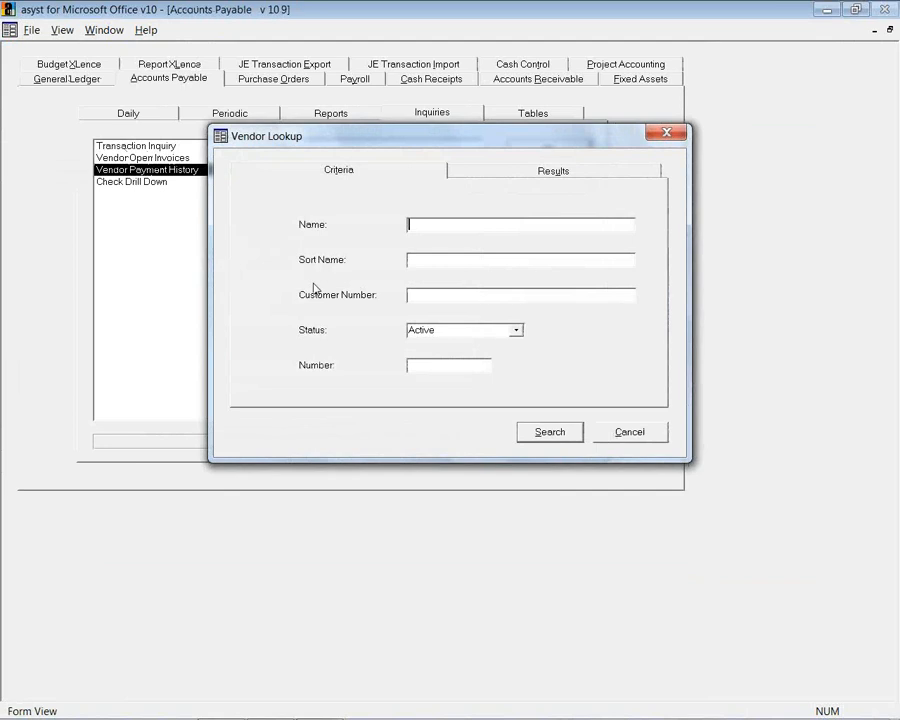
{"action": "type", "text": "a"}
{"action": "left_click", "coordinate": [552, 434]}
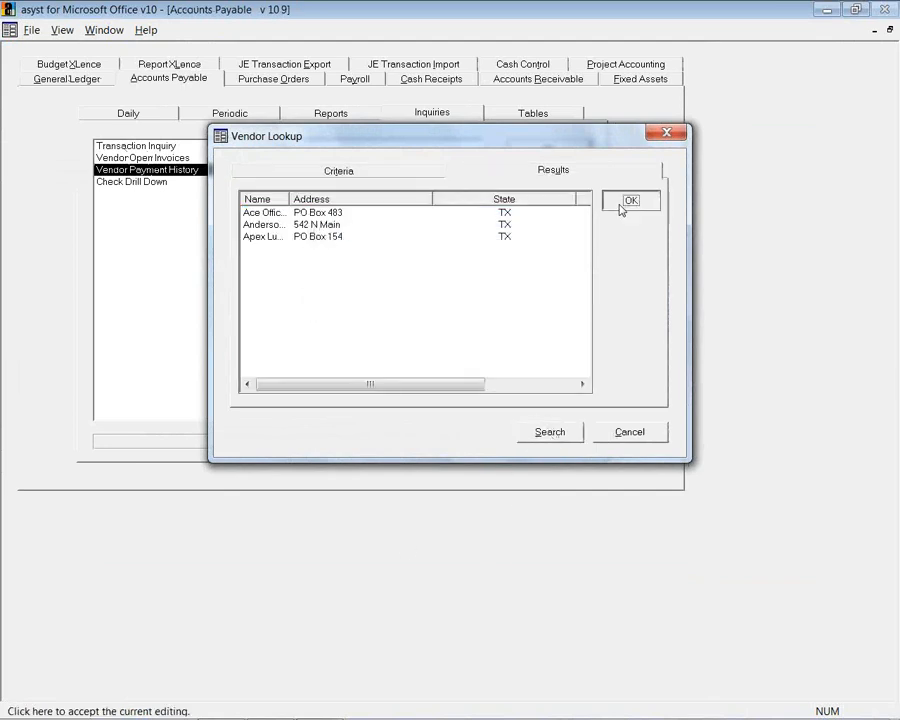
{"action": "left_click", "coordinate": [628, 203]}
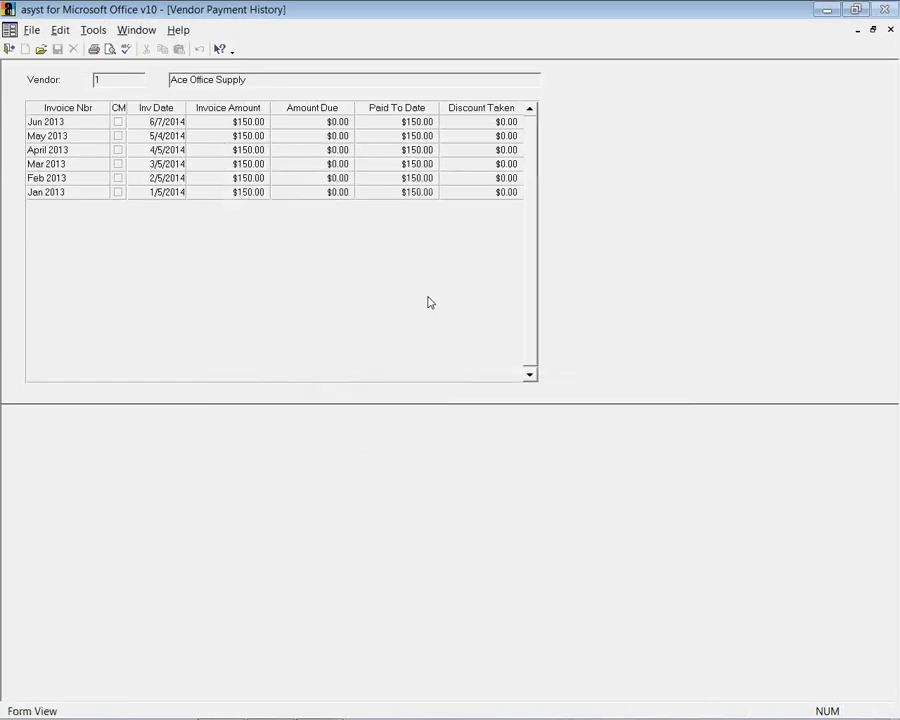
Step: Preview the Vendor Payment History Report for Ace Office Supply at readable size, and close the report and the inquiry
{"action": "left_click", "coordinate": [110, 49]}
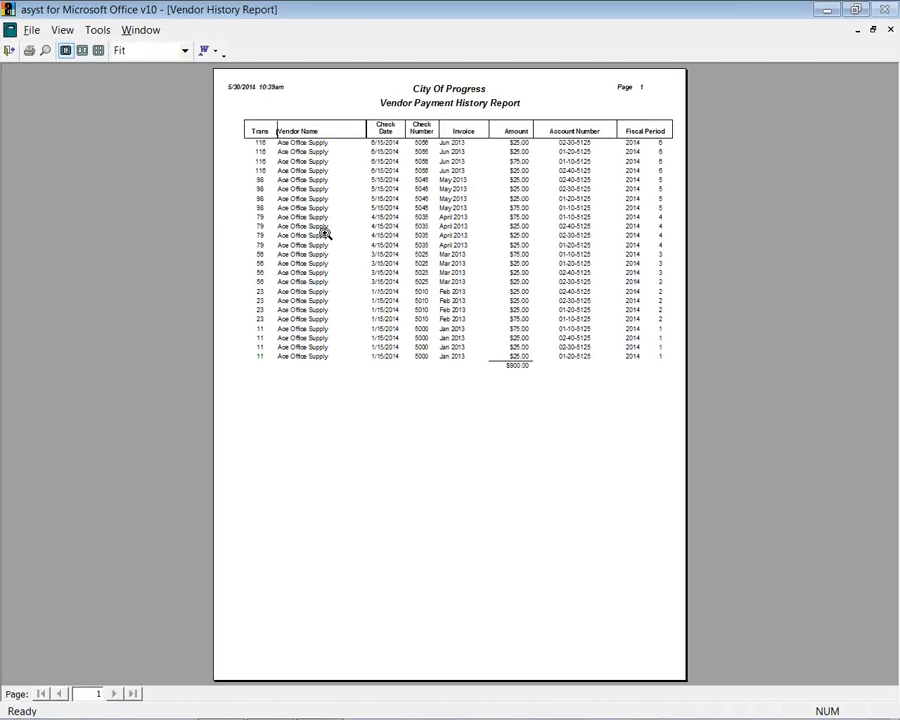
{"action": "left_click", "coordinate": [325, 232]}
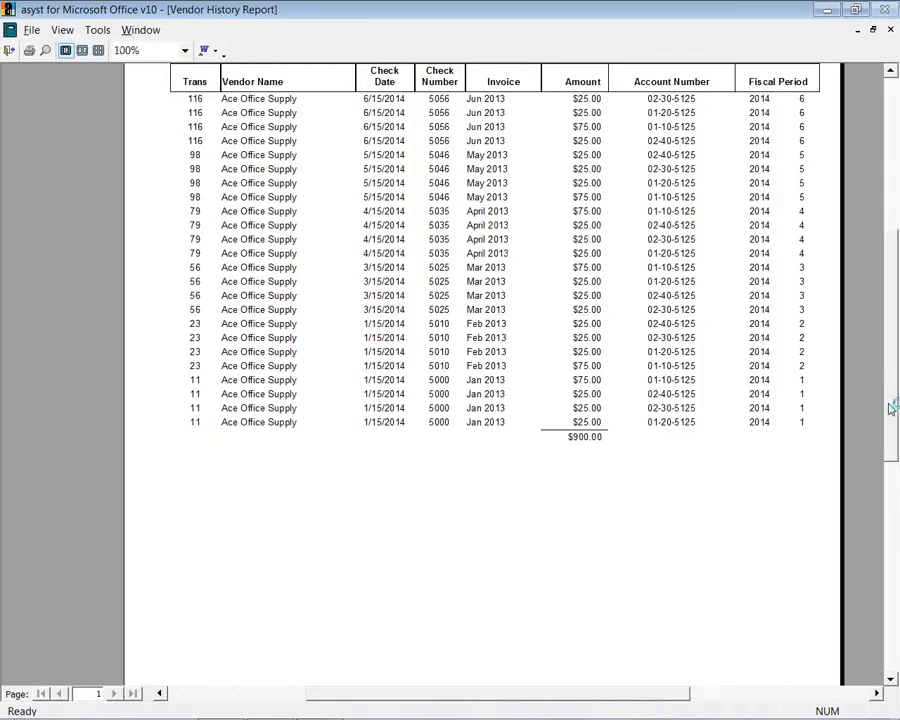
{"action": "left_click_drag", "start_coordinate": [892, 407], "coordinate": [892, 360]}
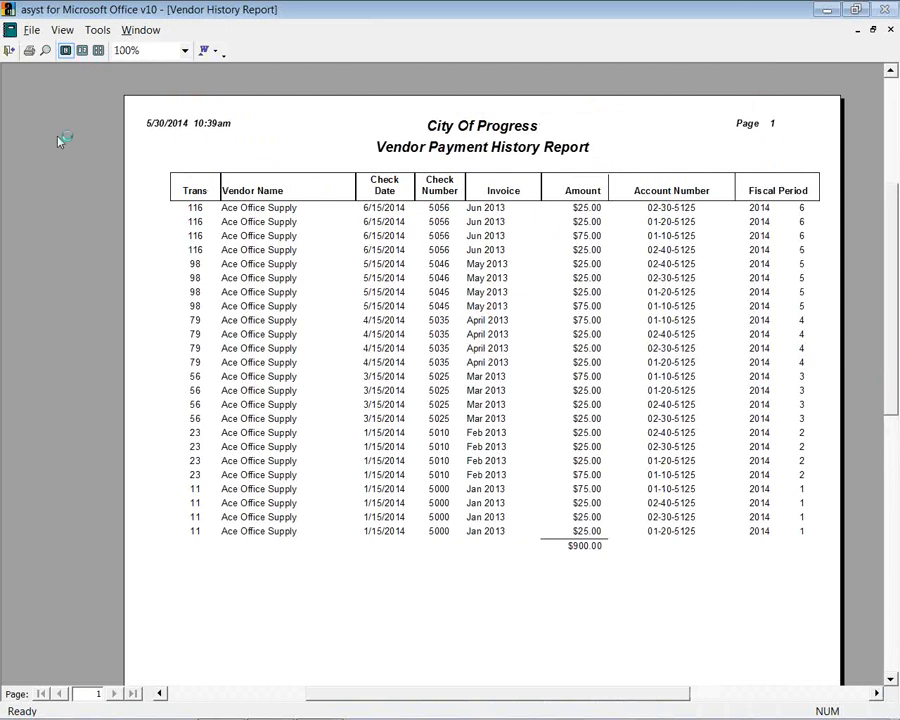
{"action": "left_click", "coordinate": [9, 50]}
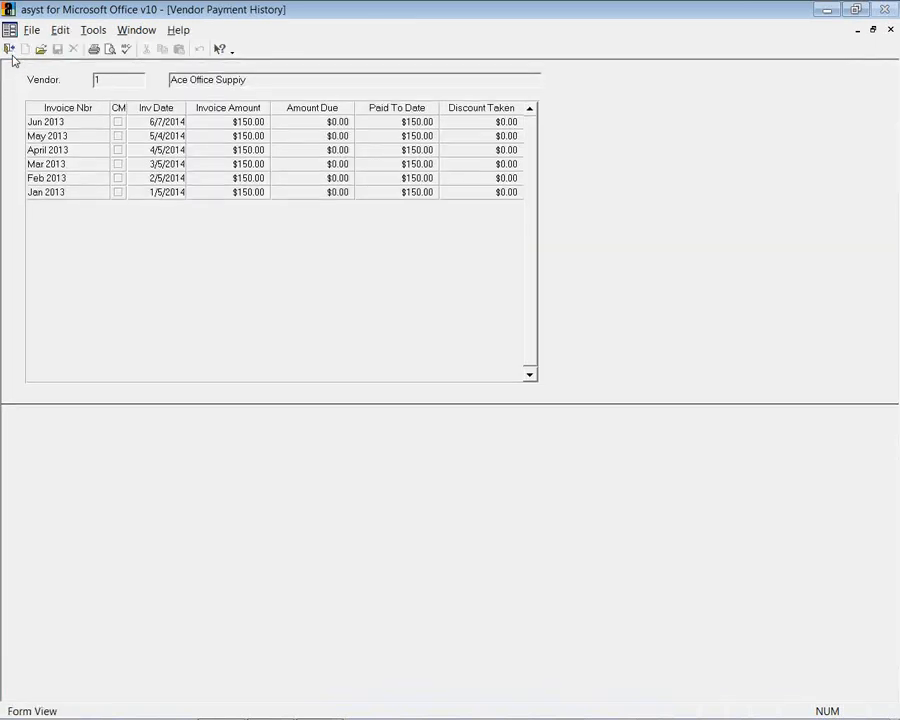
{"action": "left_click", "coordinate": [9, 49]}
Step: Open the Accounts Payable configuration maintenance, review the General settings including the invoice approval limits, and close it
{"action": "left_click", "coordinate": [531, 116]}
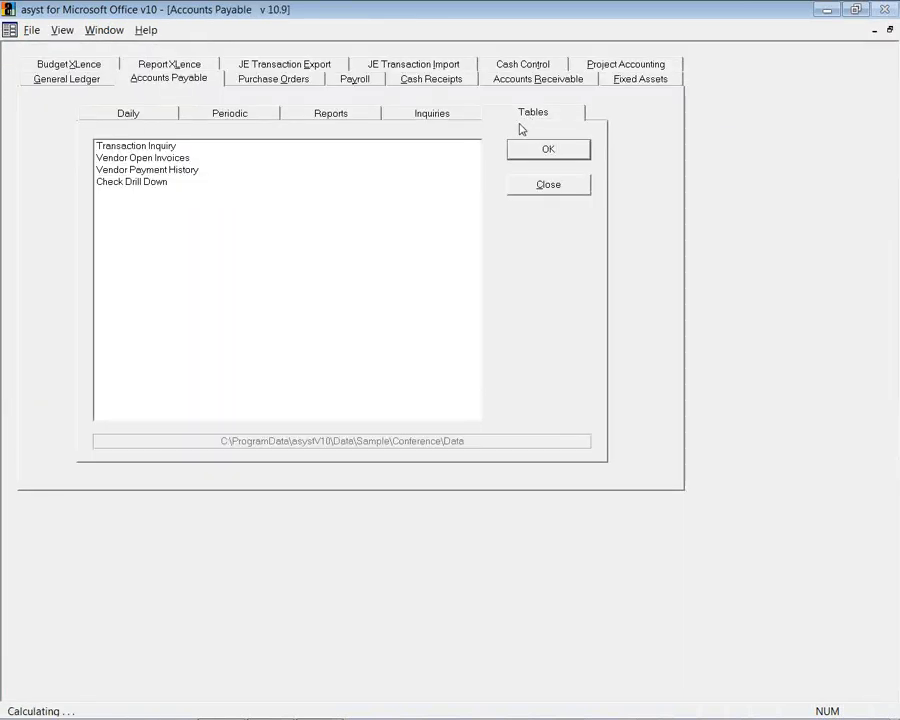
{"action": "double_click", "coordinate": [203, 149]}
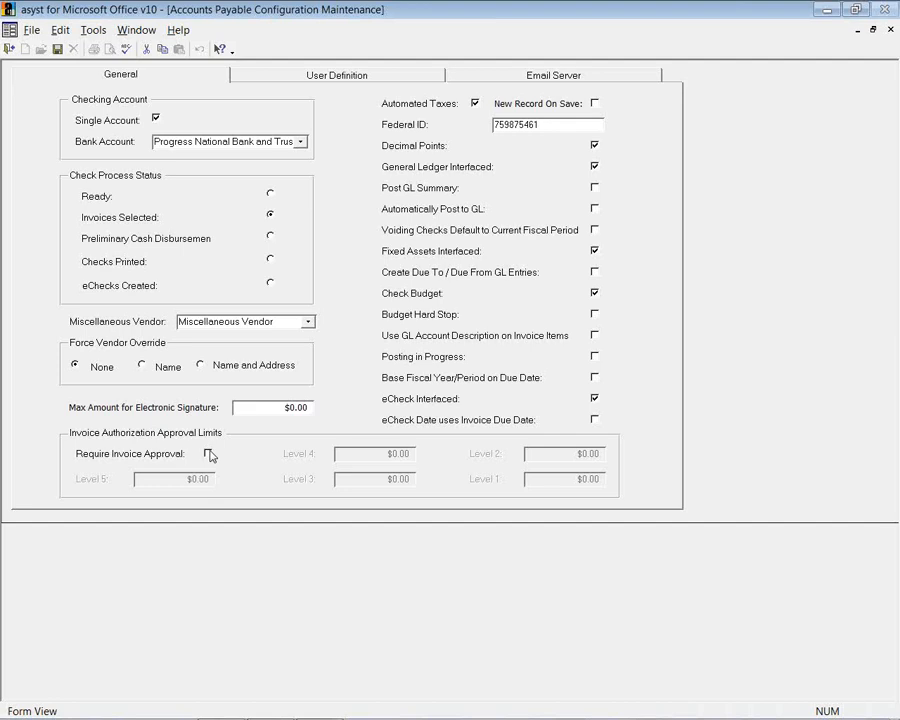
{"action": "left_click", "coordinate": [9, 48]}
{"action": "left_click", "coordinate": [114, 117]}
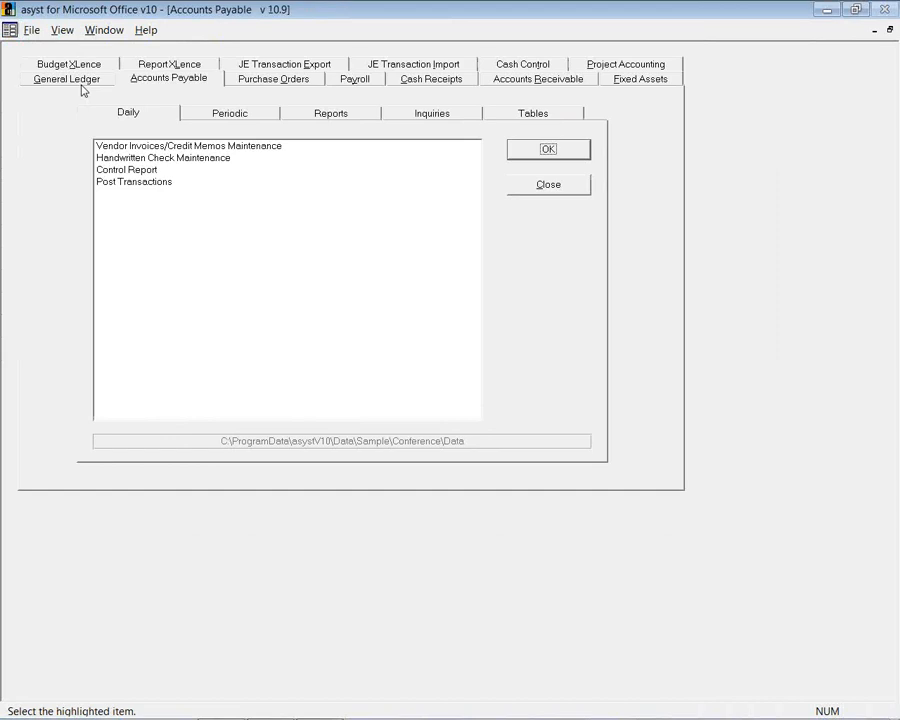
{"action": "left_click", "coordinate": [266, 88]}
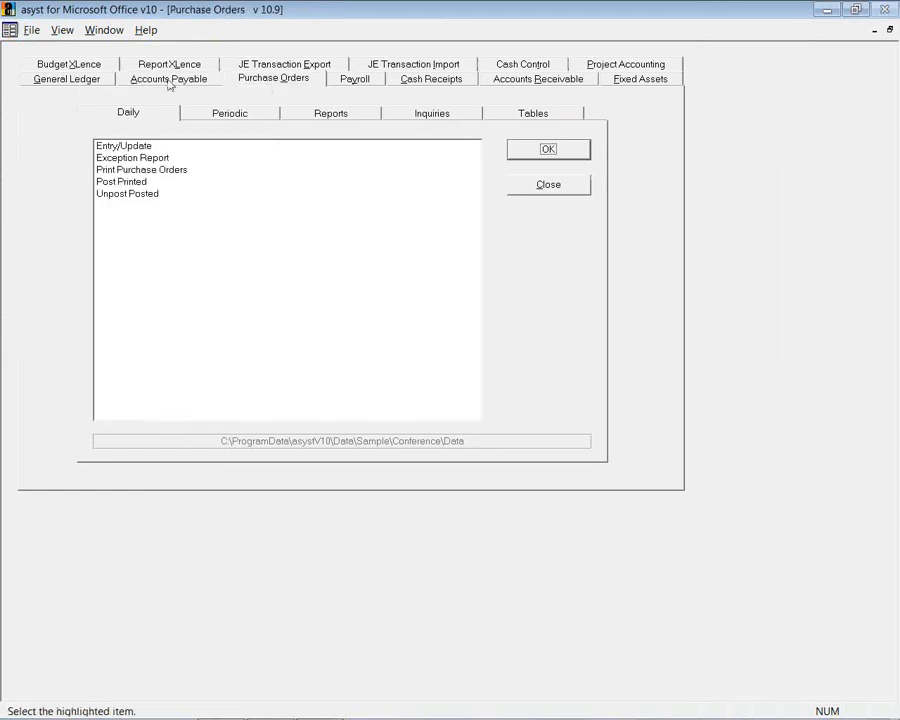
{"action": "left_click", "coordinate": [107, 70]}
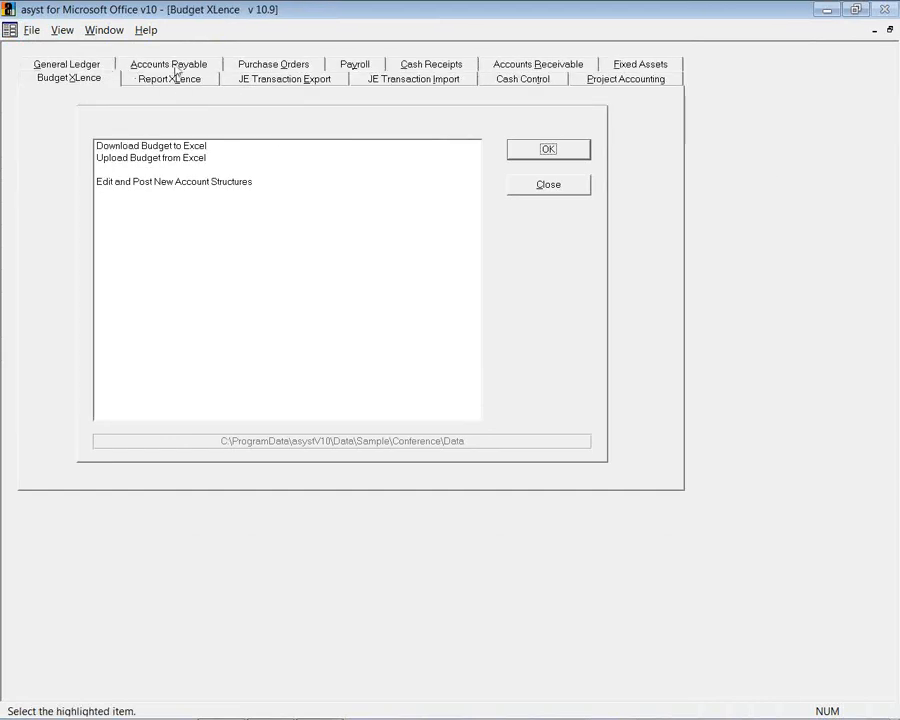
{"action": "left_click", "coordinate": [207, 87]}
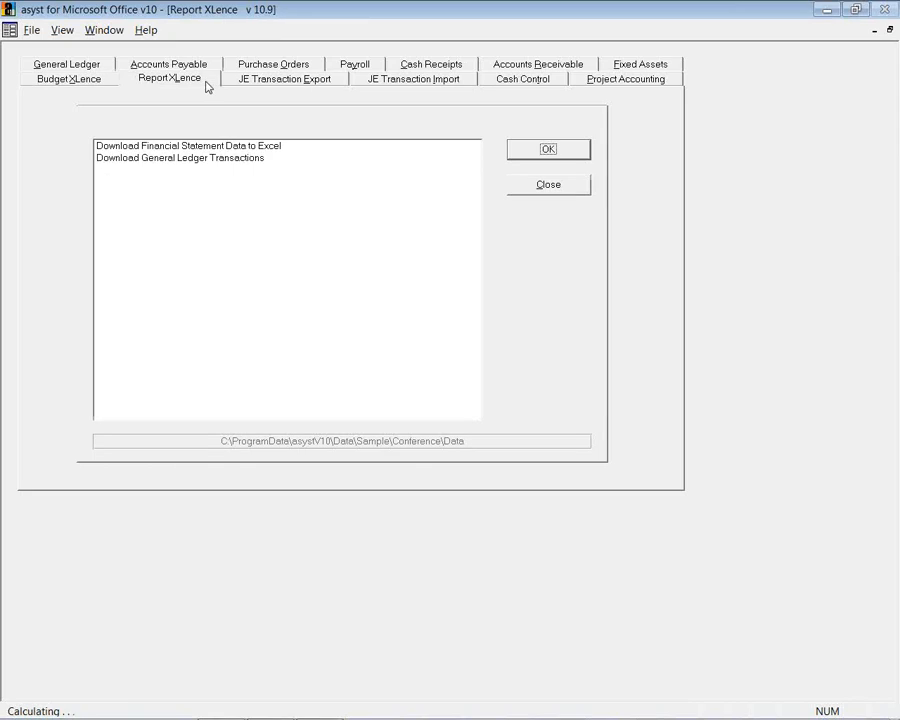
Step: In Cash Receipts Payment Entry, look up Ace Office Supply's utility billing account and accept its full balance as a receipt item
{"action": "left_click", "coordinate": [412, 68]}
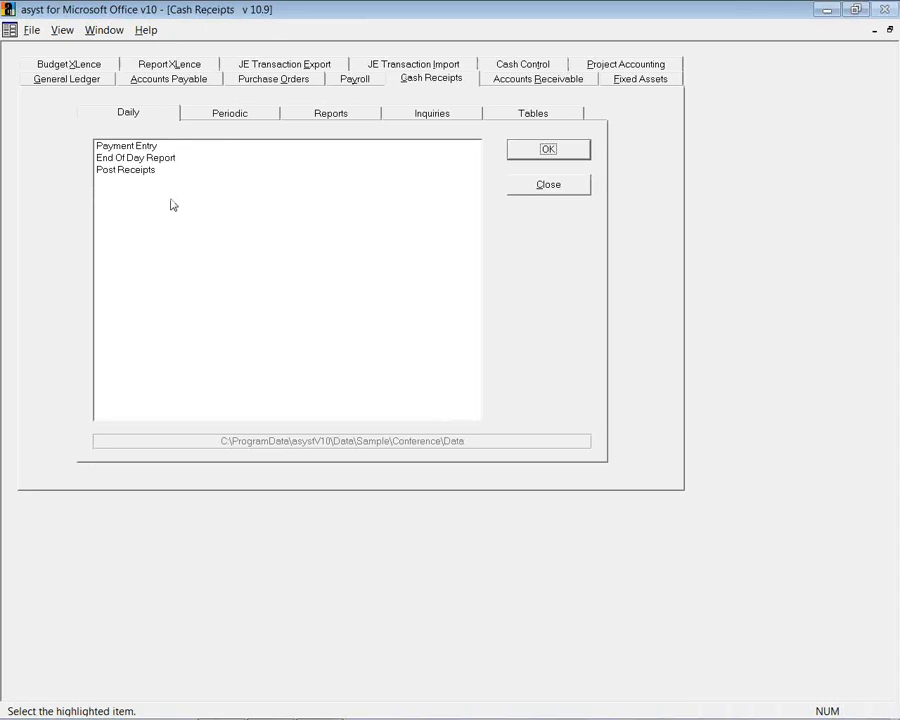
{"action": "double_click", "coordinate": [147, 147]}
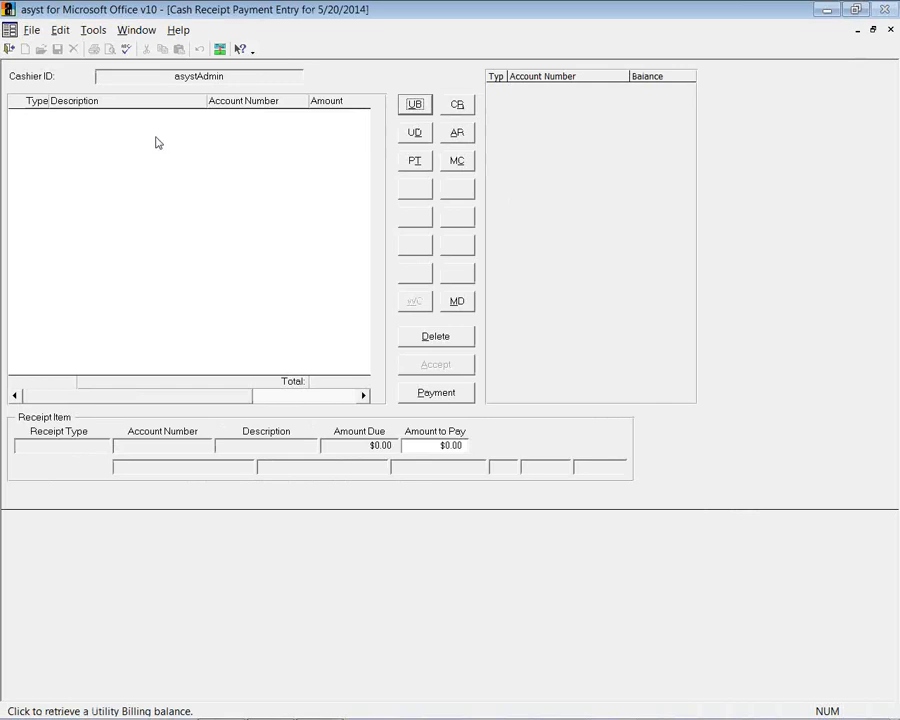
{"action": "left_click", "coordinate": [409, 110]}
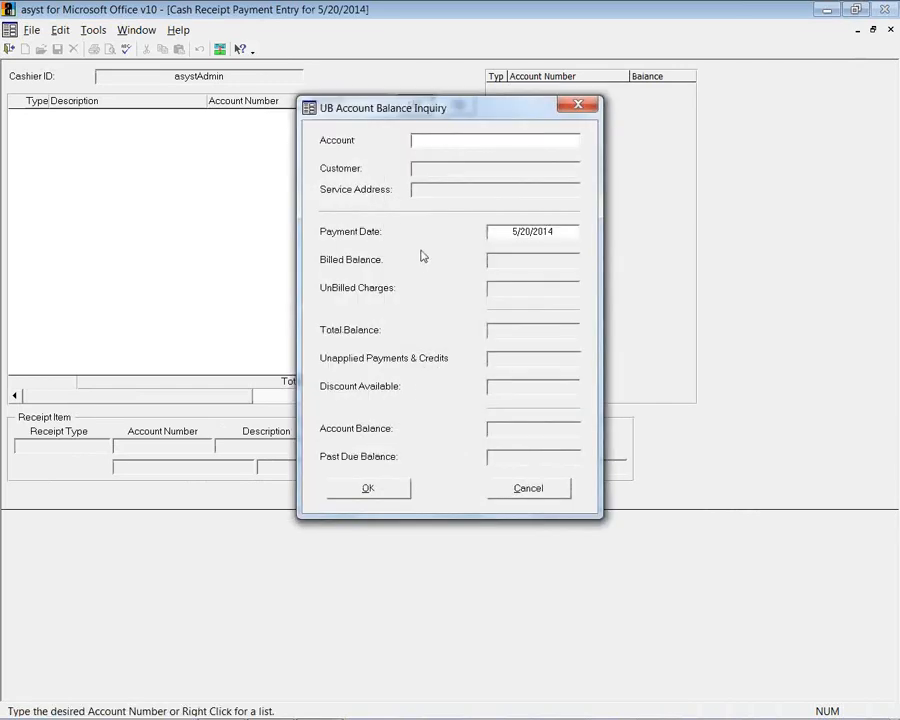
{"action": "right_click", "coordinate": [437, 139]}
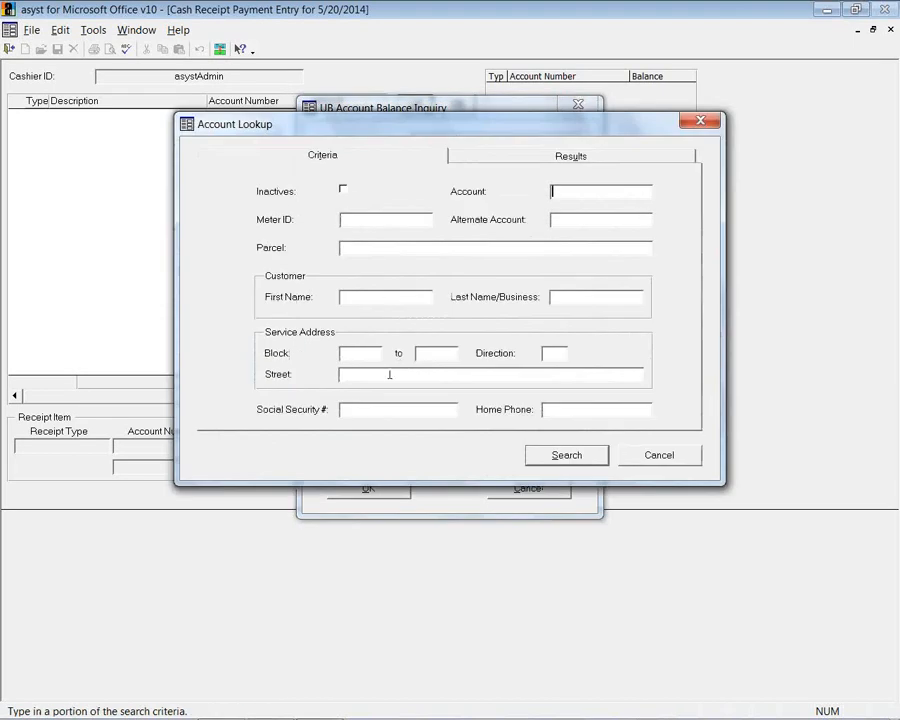
{"action": "left_click", "coordinate": [578, 459]}
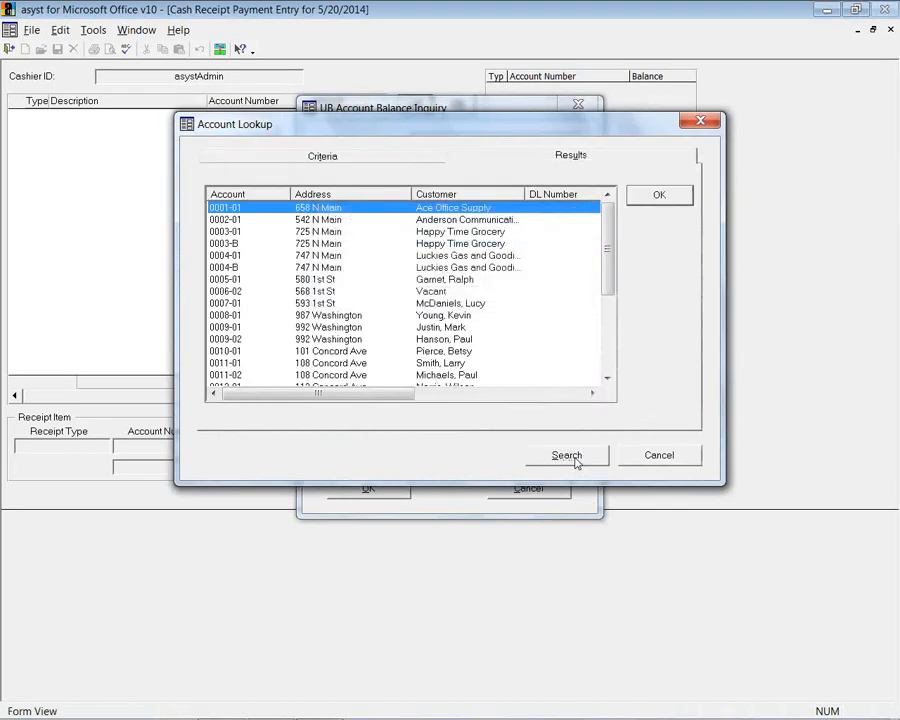
{"action": "left_click", "coordinate": [665, 199]}
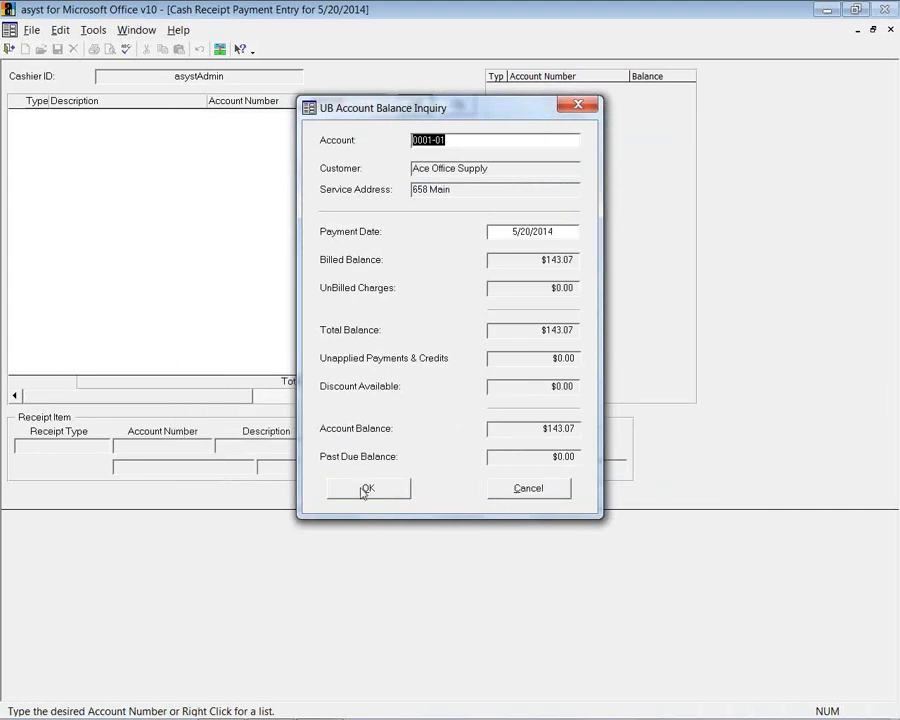
{"action": "left_click", "coordinate": [361, 492]}
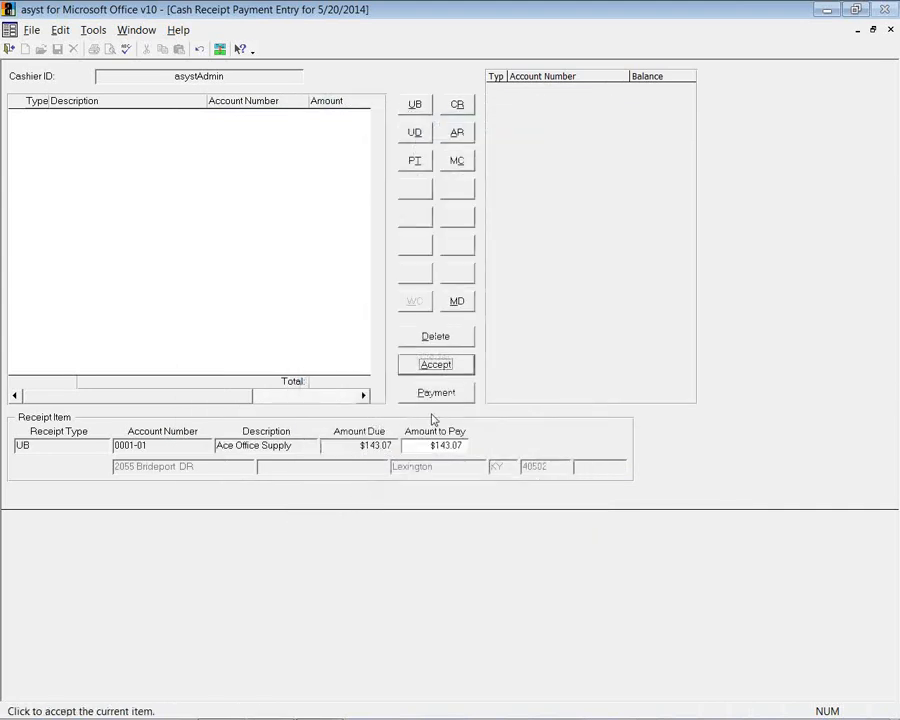
{"action": "left_click", "coordinate": [429, 363]}
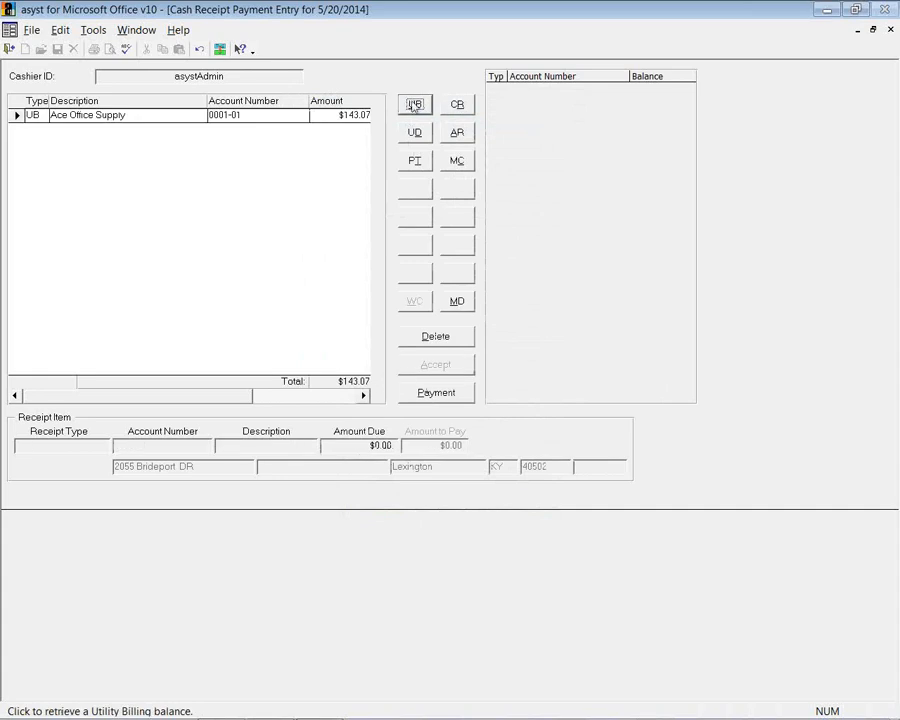
Step: Start a miscellaneous cash receipt and fill in the customer Ace Office Supply through a directory lookup for "ace"
{"action": "left_click", "coordinate": [457, 105]}
{"action": "type", "text": "a"}
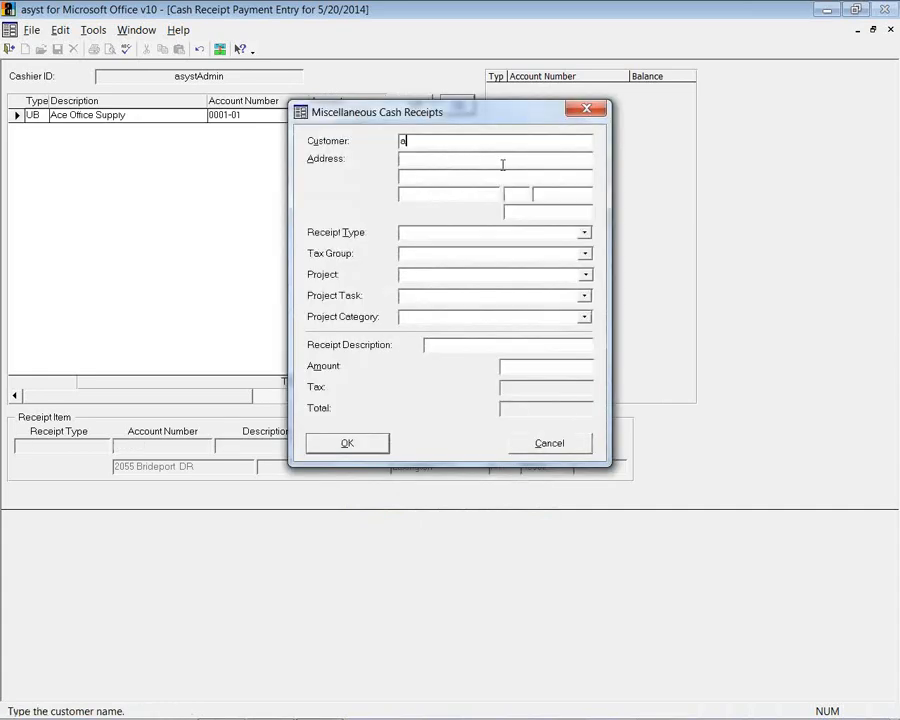
{"action": "type", "text": "ce"}
{"action": "key", "text": "Tab"}
{"action": "left_click", "coordinate": [607, 201]}
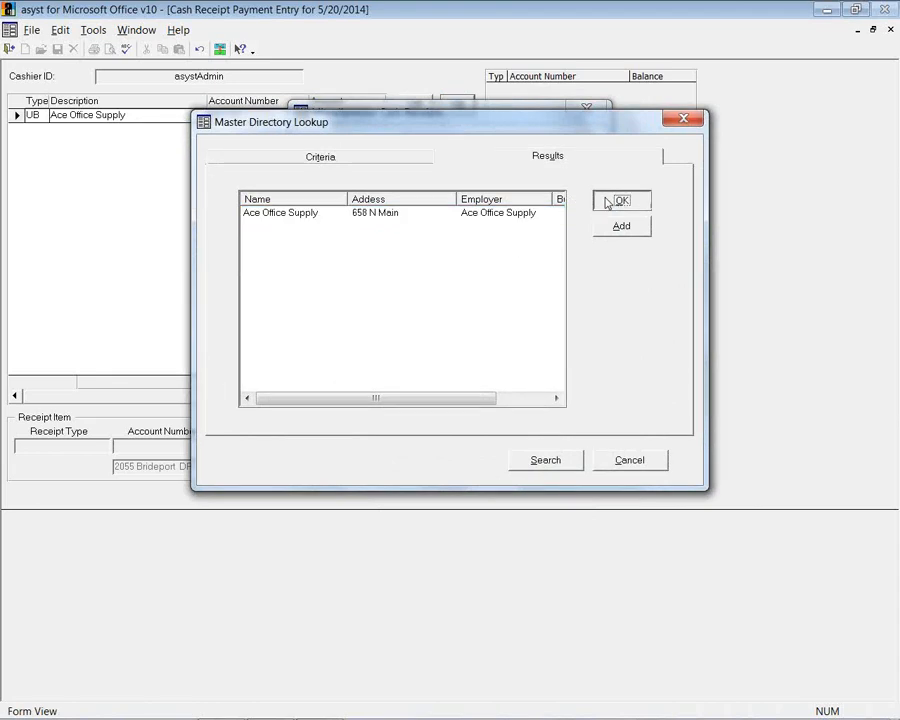
{"action": "key", "text": "Return"}
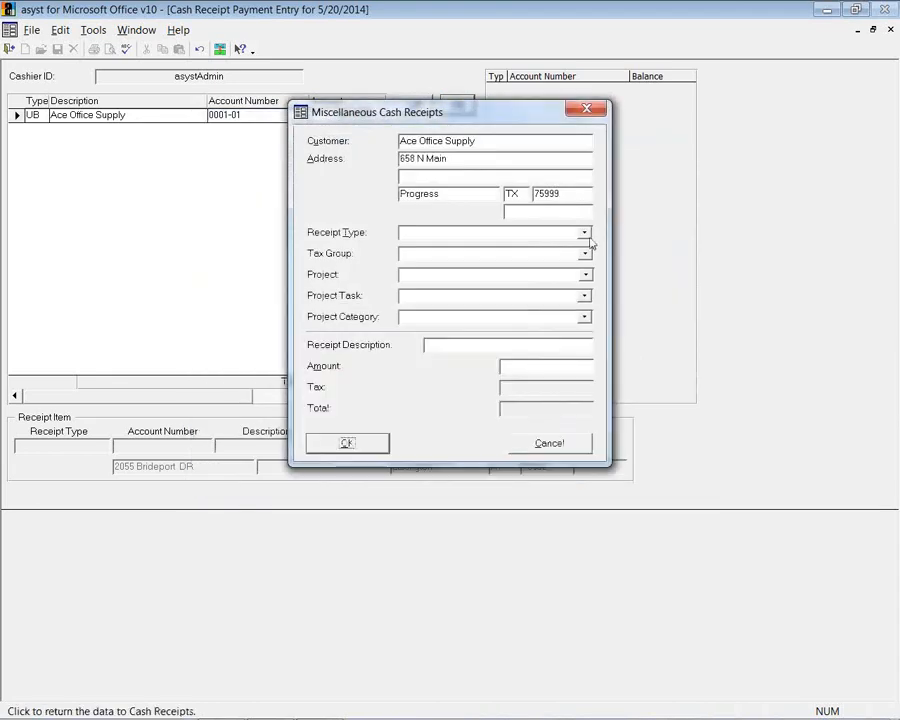
Step: Set the receipt type to Animal License with its default amount and return the item to the payment entry
{"action": "left_click", "coordinate": [584, 232]}
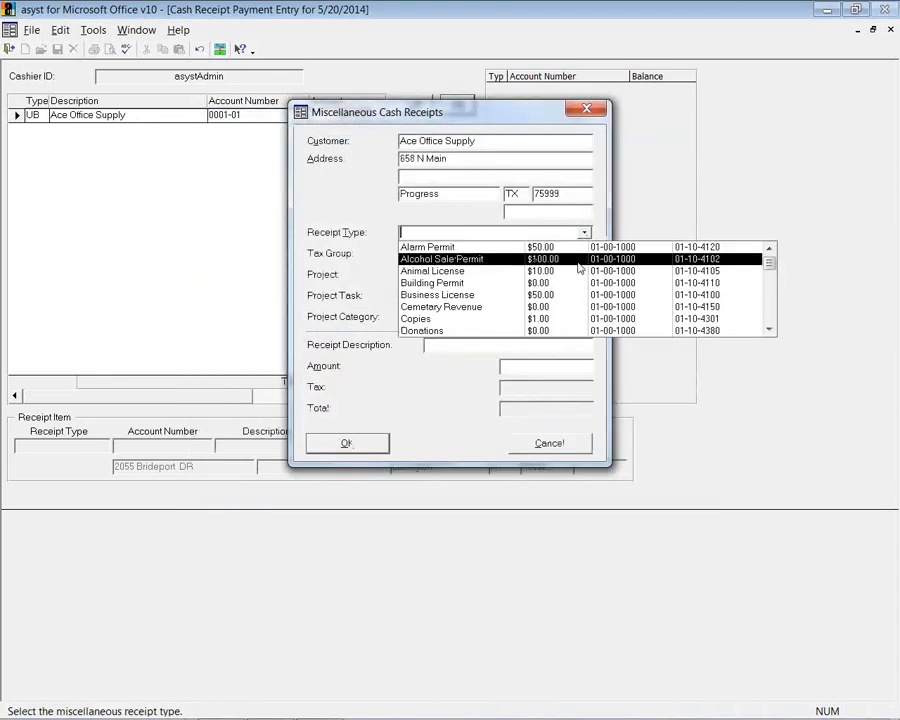
{"action": "left_click", "coordinate": [578, 271]}
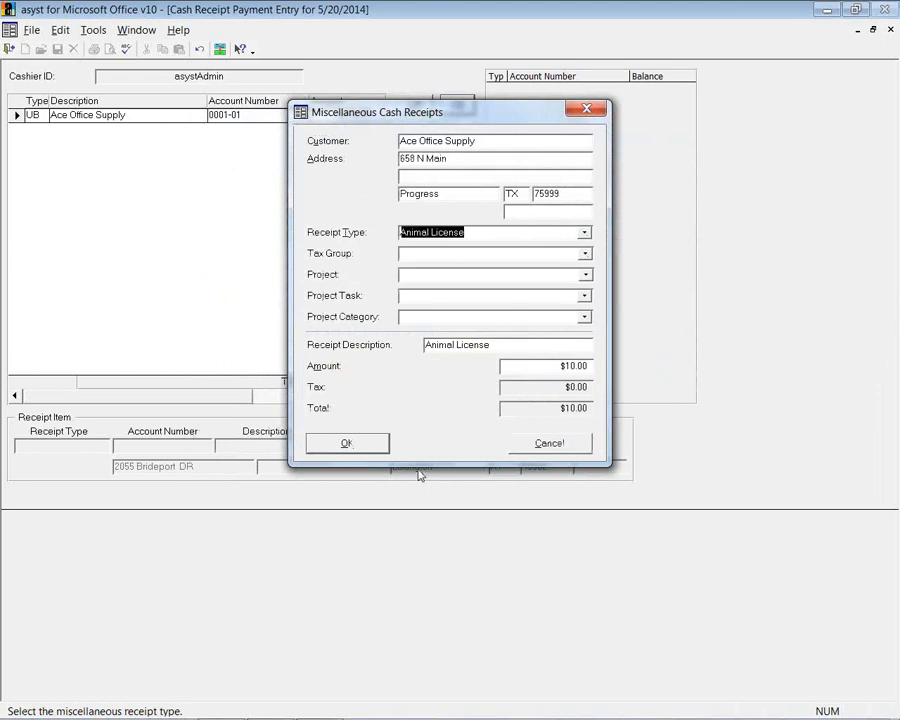
{"action": "left_click", "coordinate": [348, 443]}
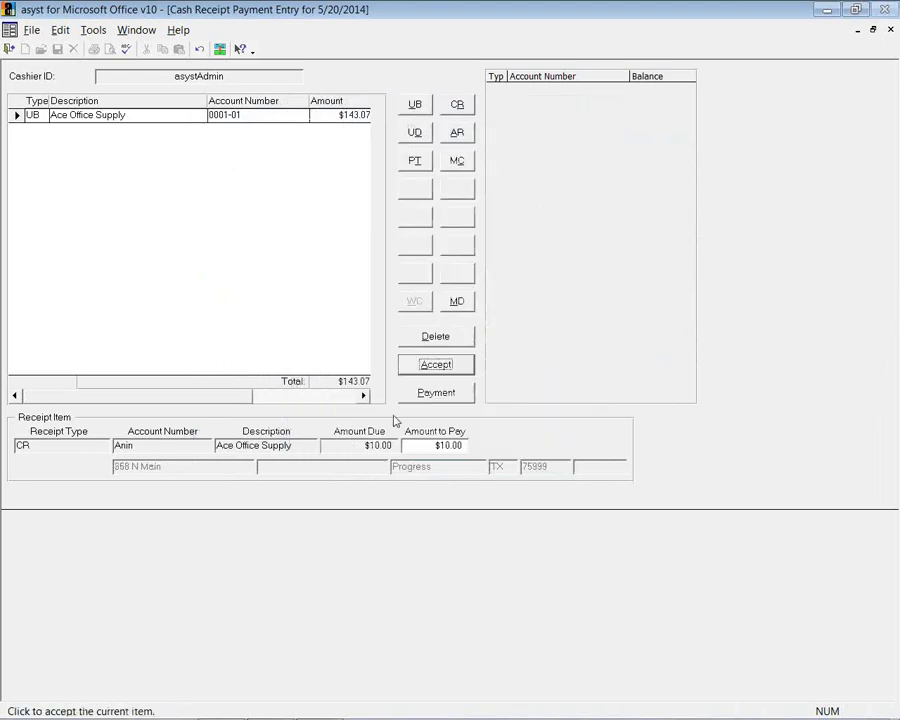
Step: Accept the Animal License item and add a $23.00 cash payment toward Ace Office Supply's receipt
{"action": "left_click", "coordinate": [436, 366]}
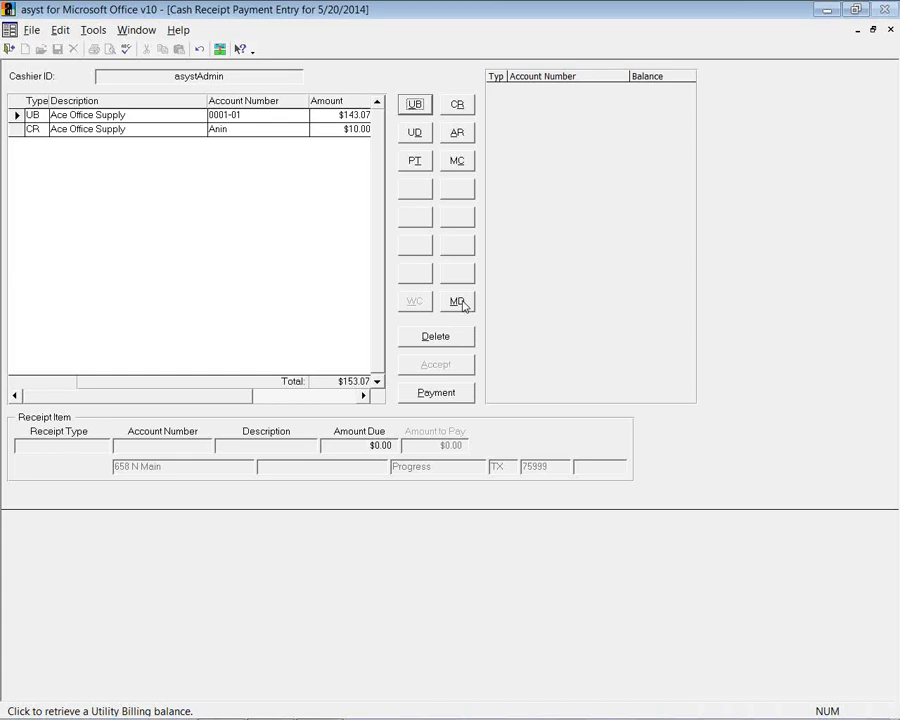
{"action": "left_click", "coordinate": [437, 393]}
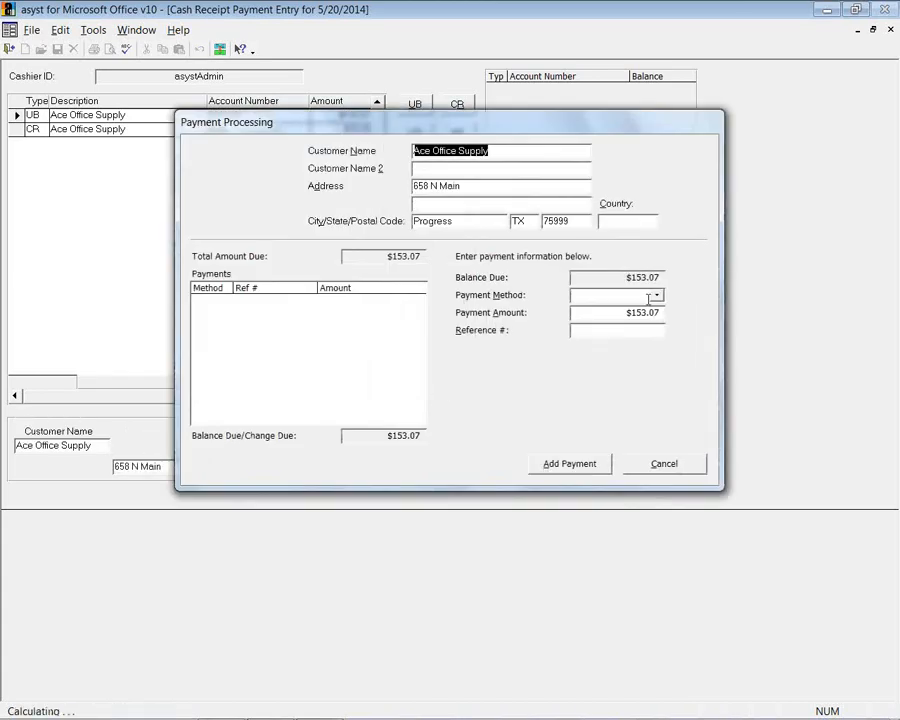
{"action": "left_click", "coordinate": [656, 296]}
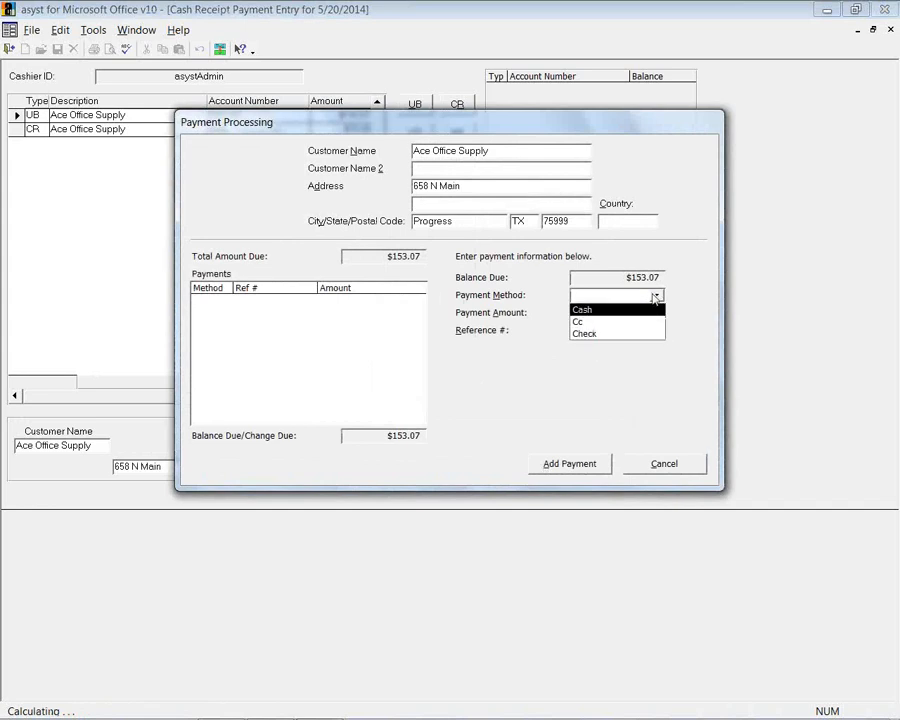
{"action": "left_click", "coordinate": [638, 310]}
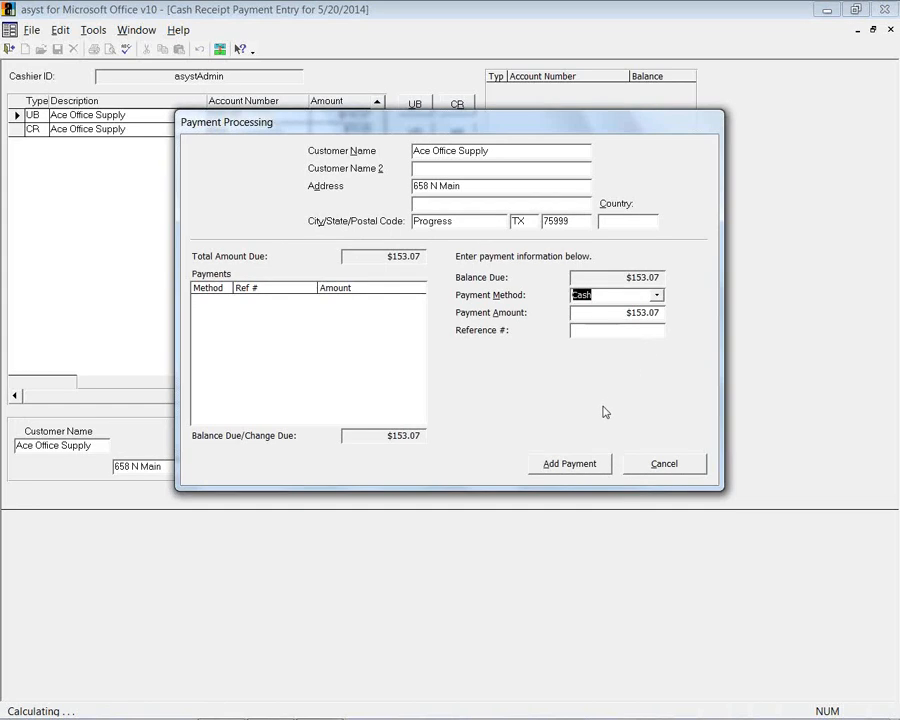
{"action": "key", "text": "Tab"}
{"action": "type", "text": "23"}
{"action": "key", "text": "Tab"}
{"action": "left_click", "coordinate": [582, 467]}
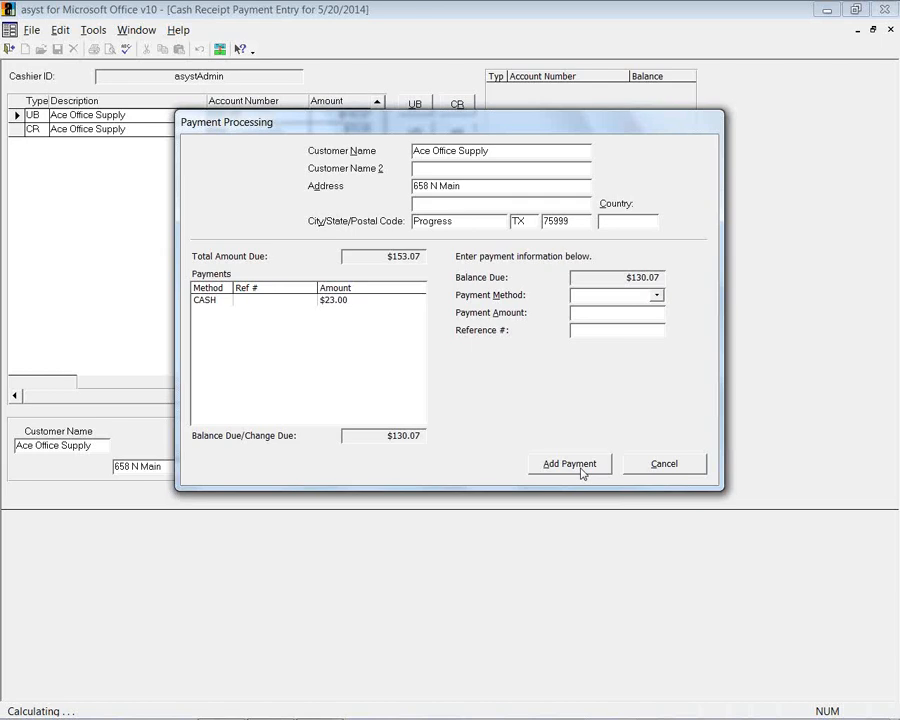
Step: Cancel the payment processing and exit payment entry, aborting the uncompleted receipt
{"action": "left_click", "coordinate": [663, 464]}
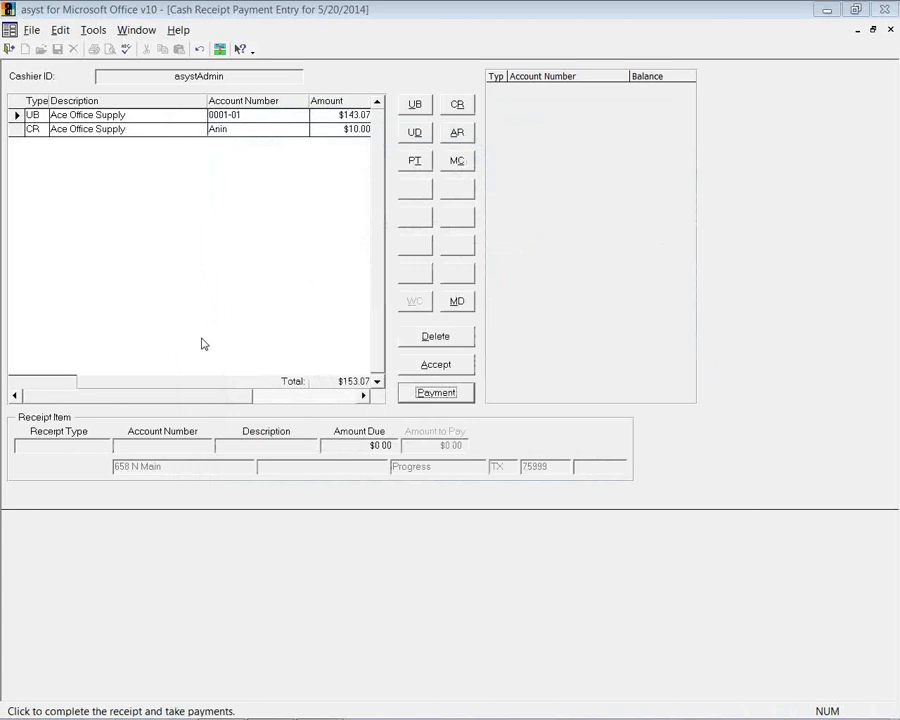
{"action": "left_click", "coordinate": [9, 50]}
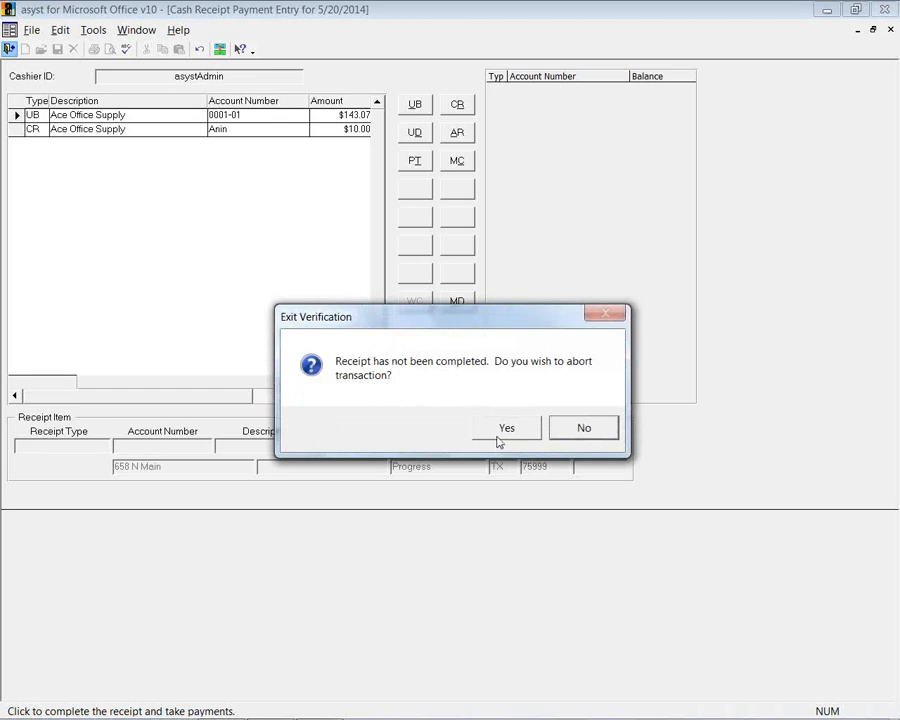
{"action": "left_click", "coordinate": [500, 376]}
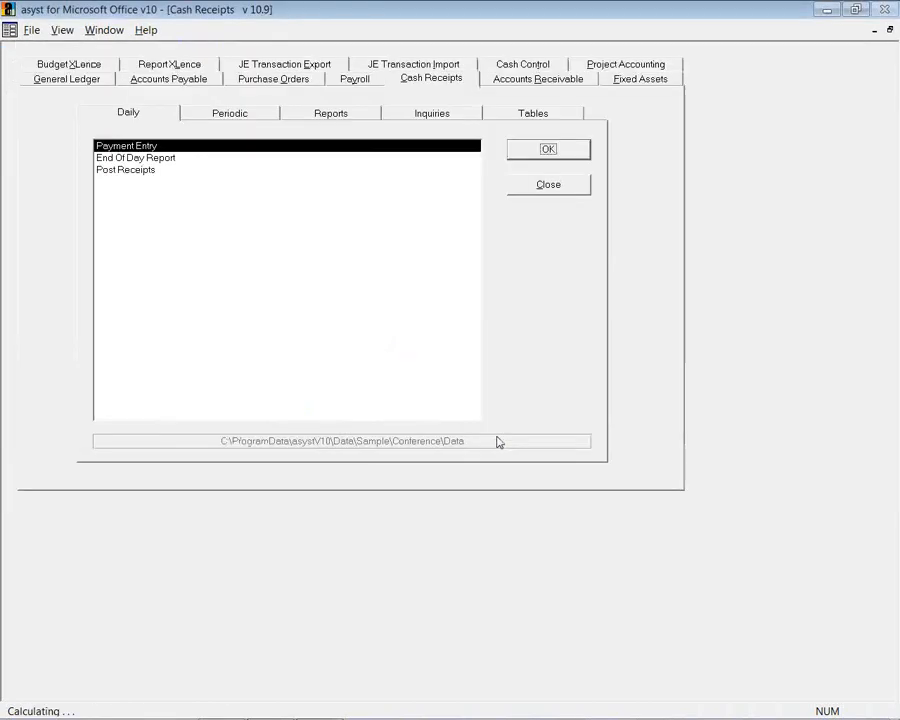
Step: In the Receipt Transaction Inquiry, search all receipts without criteria, view the Anderson Communications receipt, and close the inquiry
{"action": "left_click", "coordinate": [392, 115]}
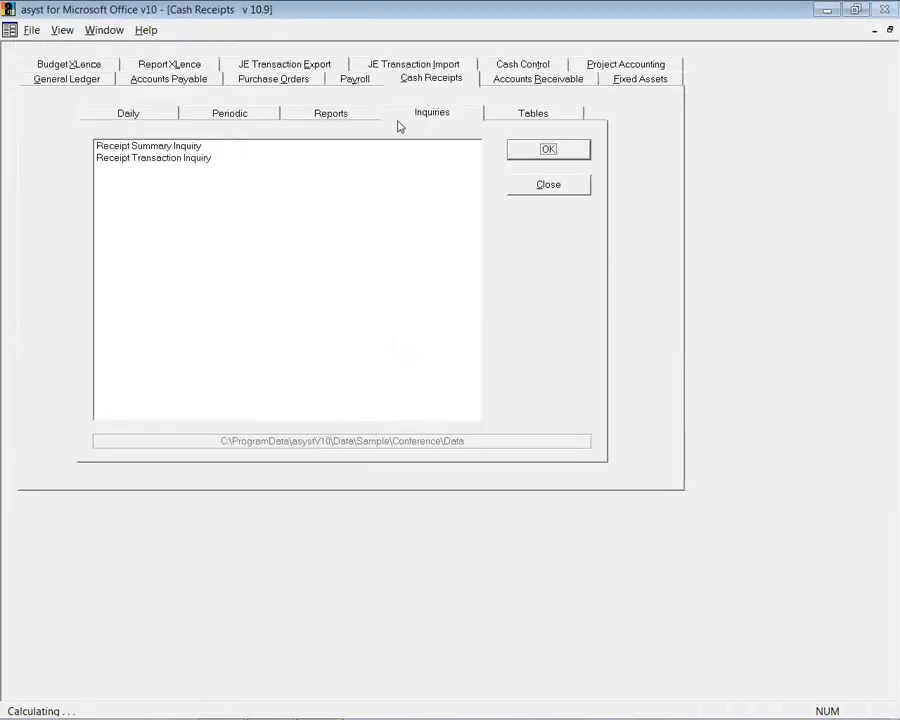
{"action": "double_click", "coordinate": [193, 159]}
{"action": "left_click", "coordinate": [41, 49]}
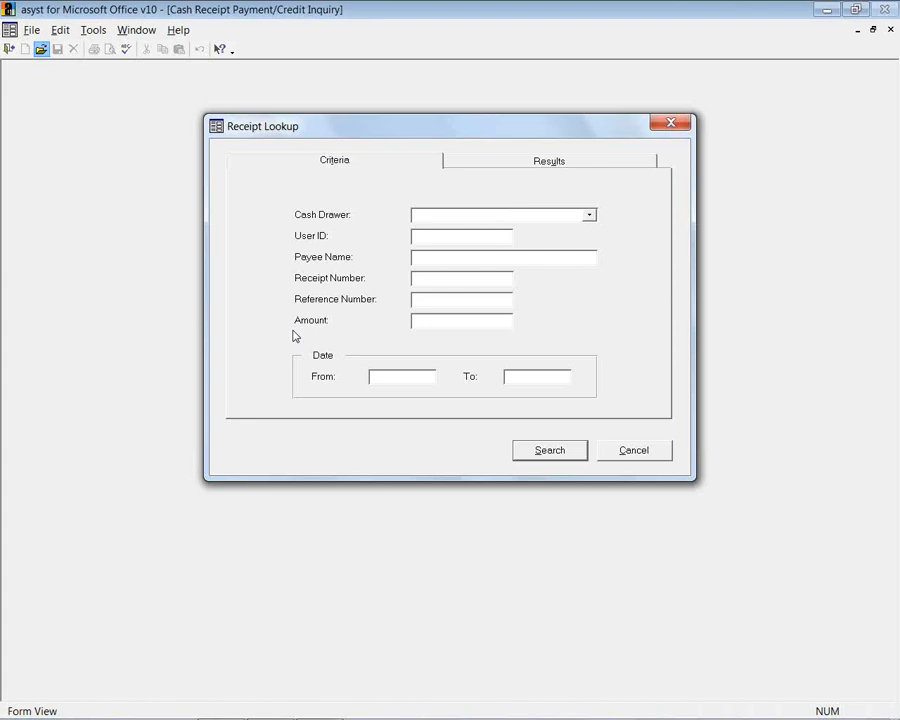
{"action": "left_click", "coordinate": [550, 451]}
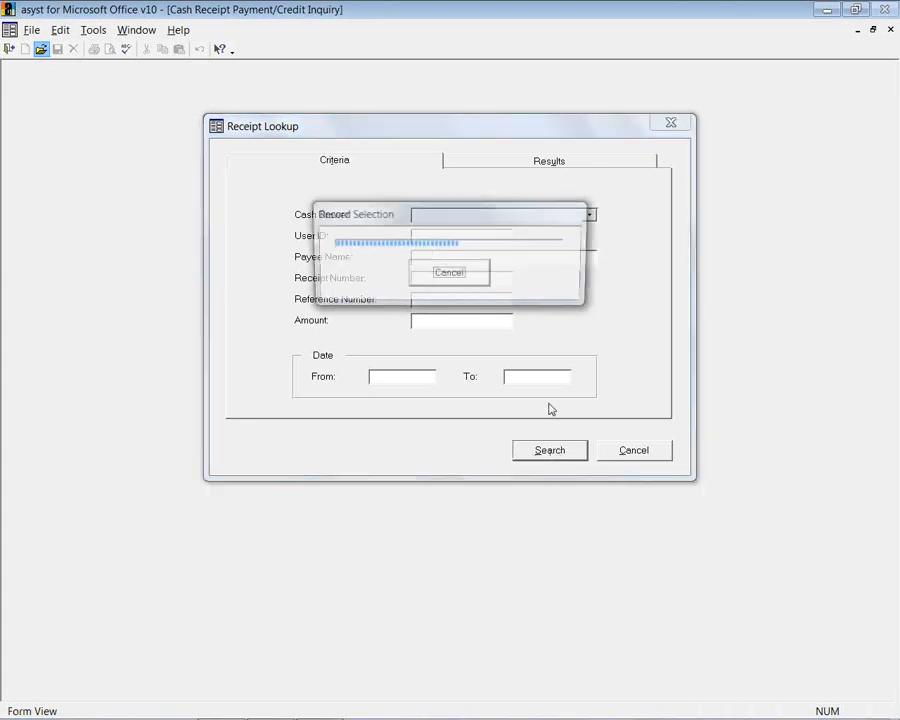
{"action": "left_click", "coordinate": [616, 202]}
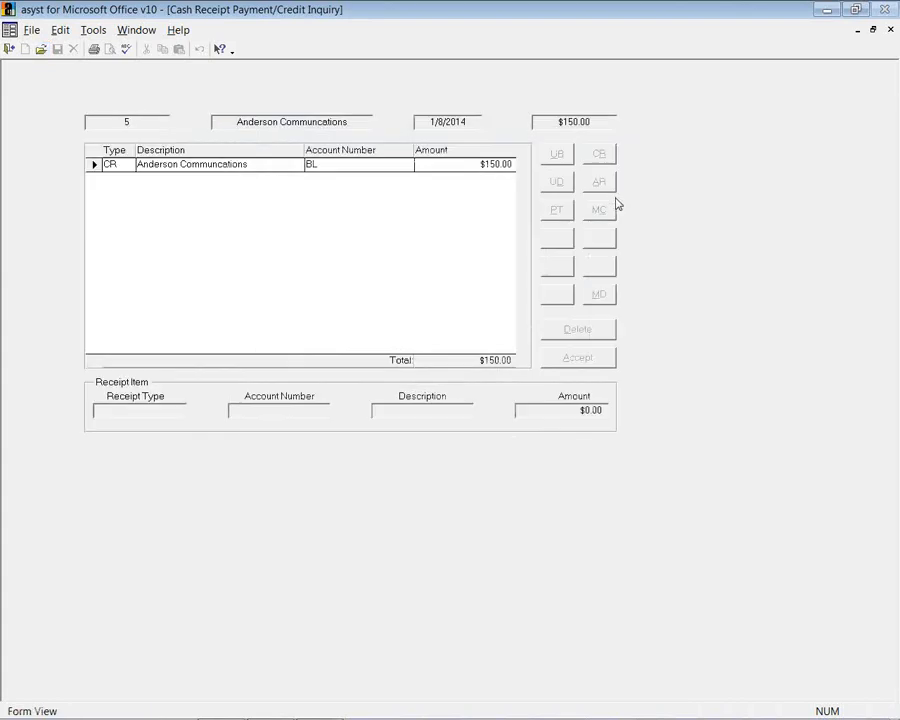
{"action": "left_click", "coordinate": [8, 49]}
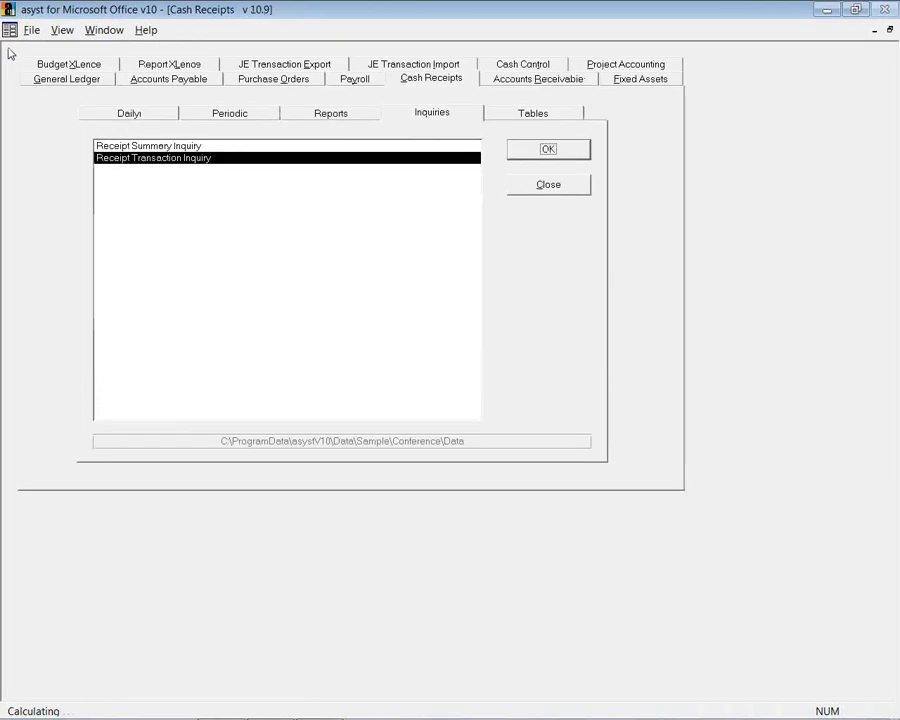
Step: Preview the Cash Receipts Transaction Control Report for all receipts, subtotaled by Receipt Type, and close it
{"action": "left_click", "coordinate": [296, 115]}
{"action": "left_click", "coordinate": [200, 150]}
{"action": "double_click", "coordinate": [200, 150]}
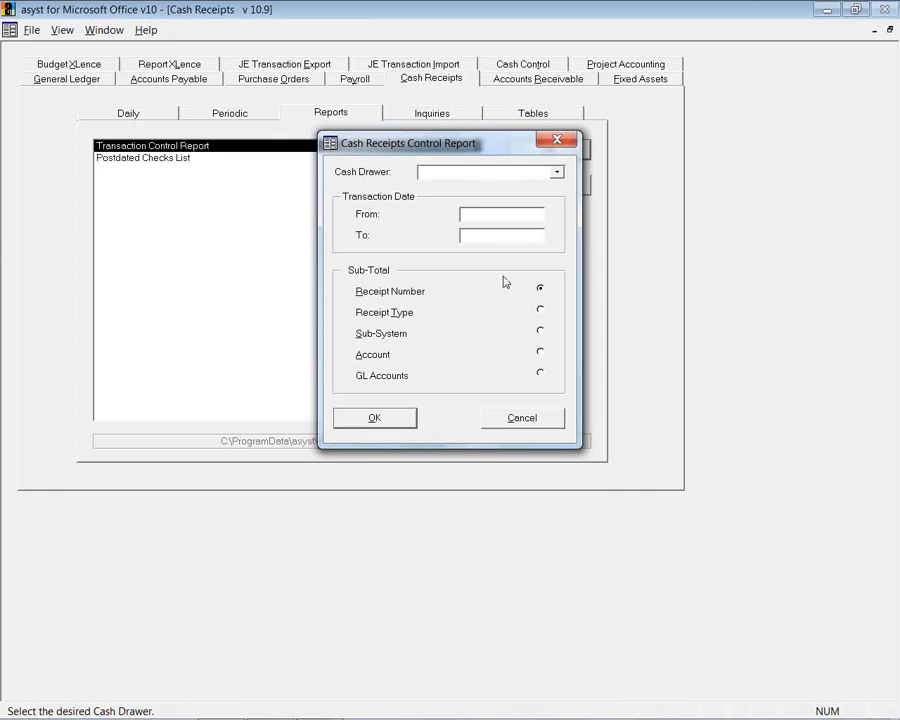
{"action": "left_click", "coordinate": [541, 311]}
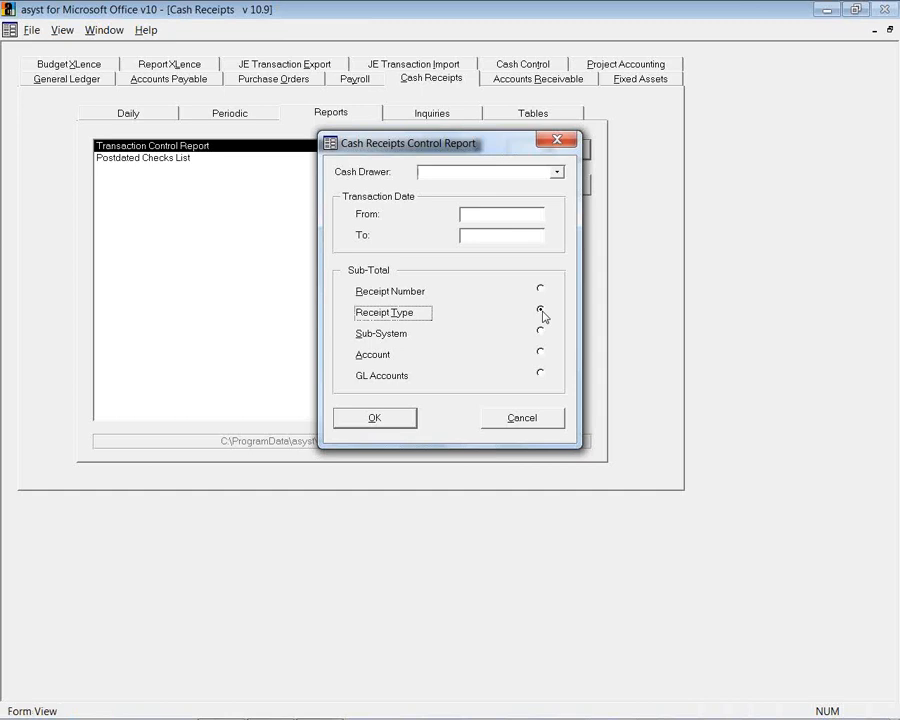
{"action": "left_click", "coordinate": [541, 291]}
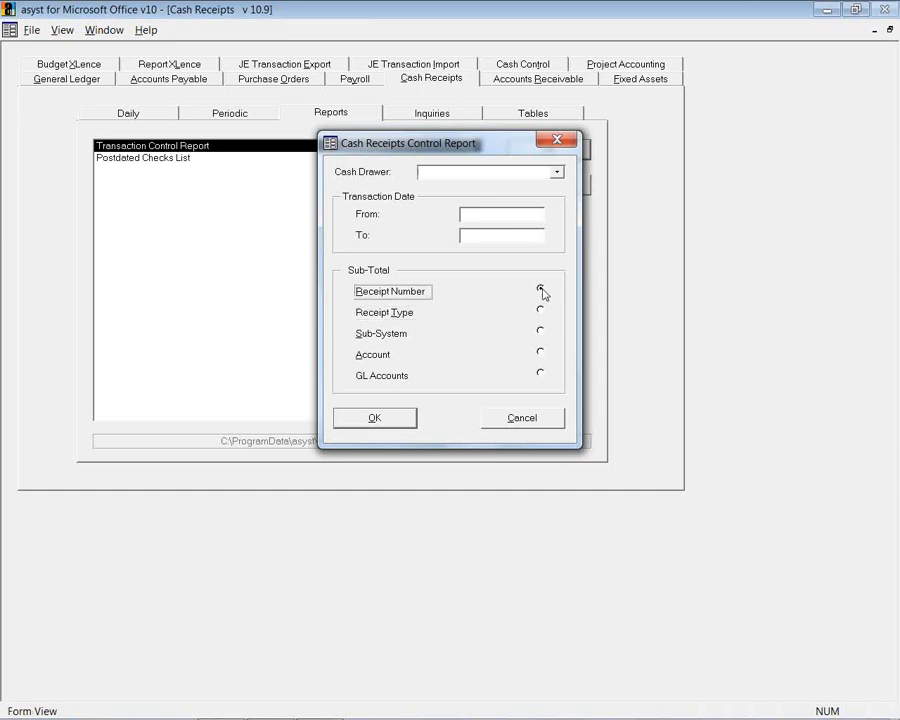
{"action": "left_click", "coordinate": [541, 312]}
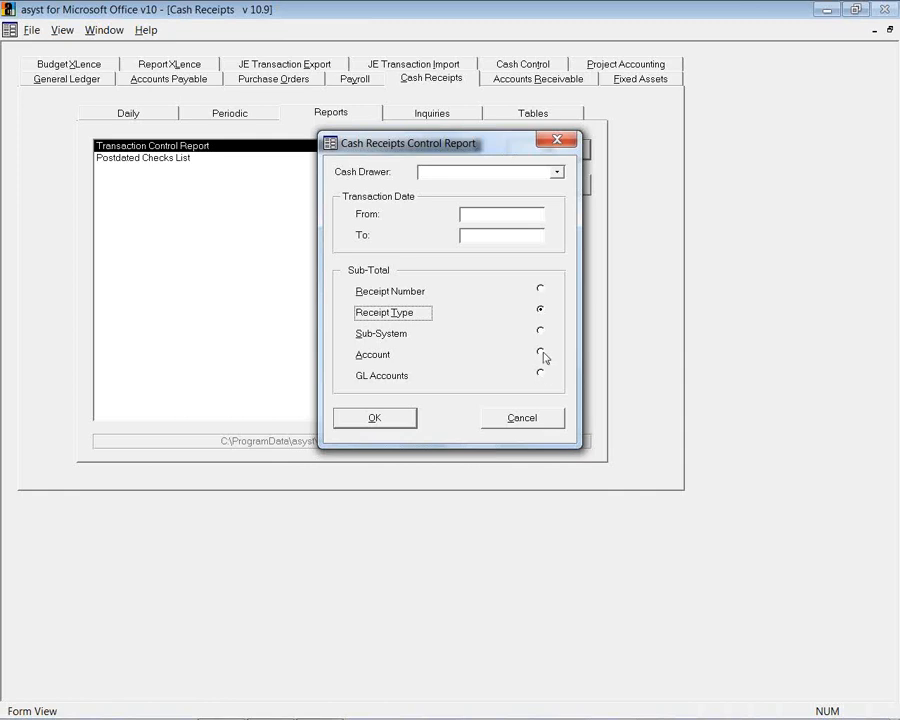
{"action": "left_click", "coordinate": [370, 417]}
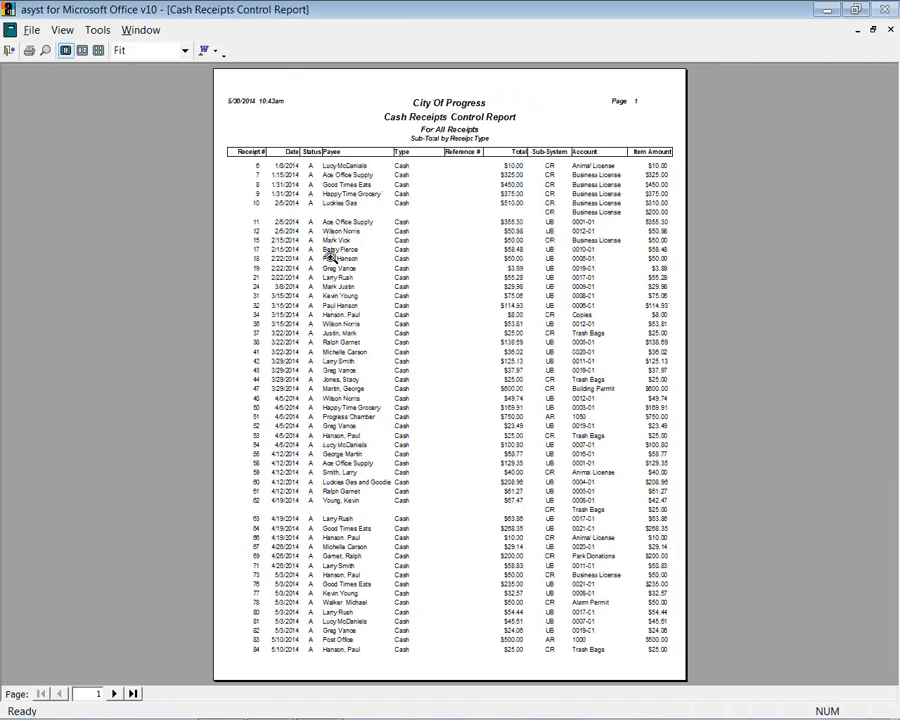
{"action": "left_click", "coordinate": [9, 51]}
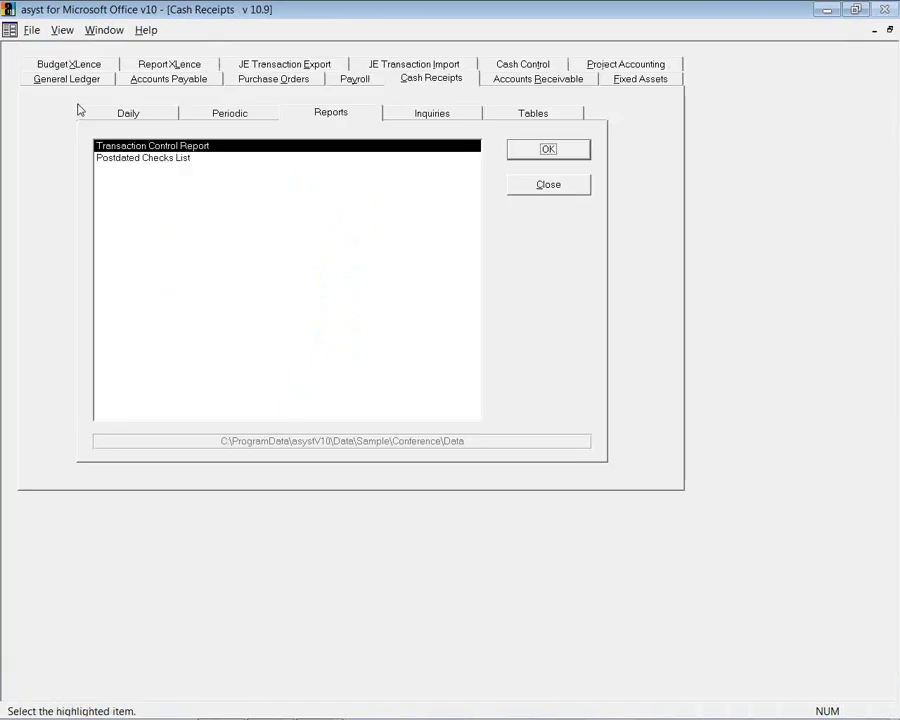
Step: Open the Miscellaneous Receipts maintenance table, review the receipt codes with their default amounts and accounts, and close it
{"action": "left_click", "coordinate": [500, 118]}
{"action": "double_click", "coordinate": [243, 172]}
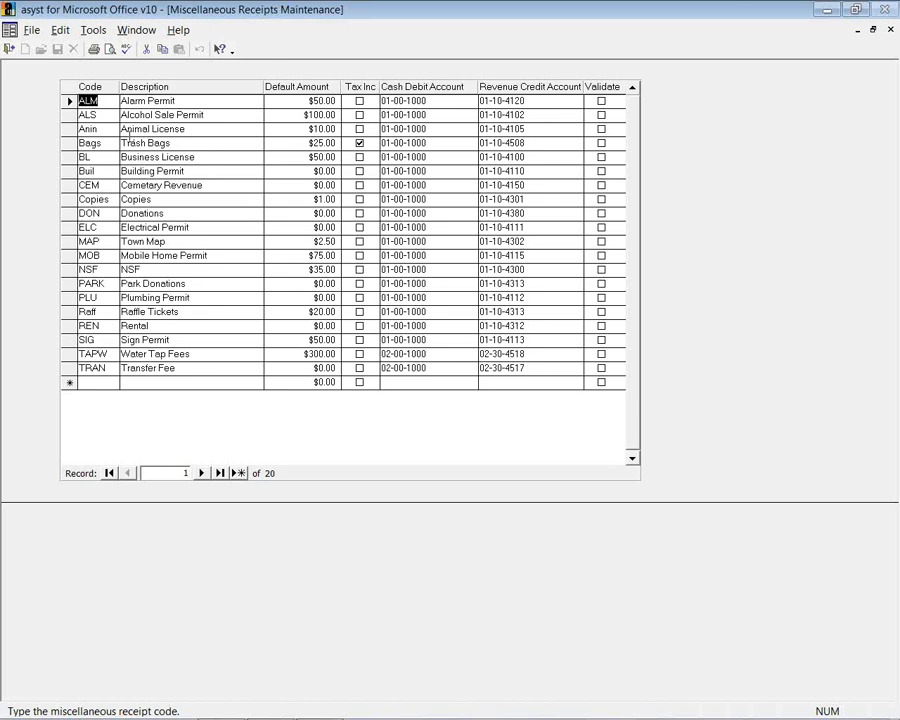
{"action": "left_click", "coordinate": [8, 50]}
Step: Look over the daily tasks of Cash Receipts, Payroll, Accounts Receivable, Fixed Assets and Project Accounting, ending at General Ledger
{"action": "left_click", "coordinate": [158, 114]}
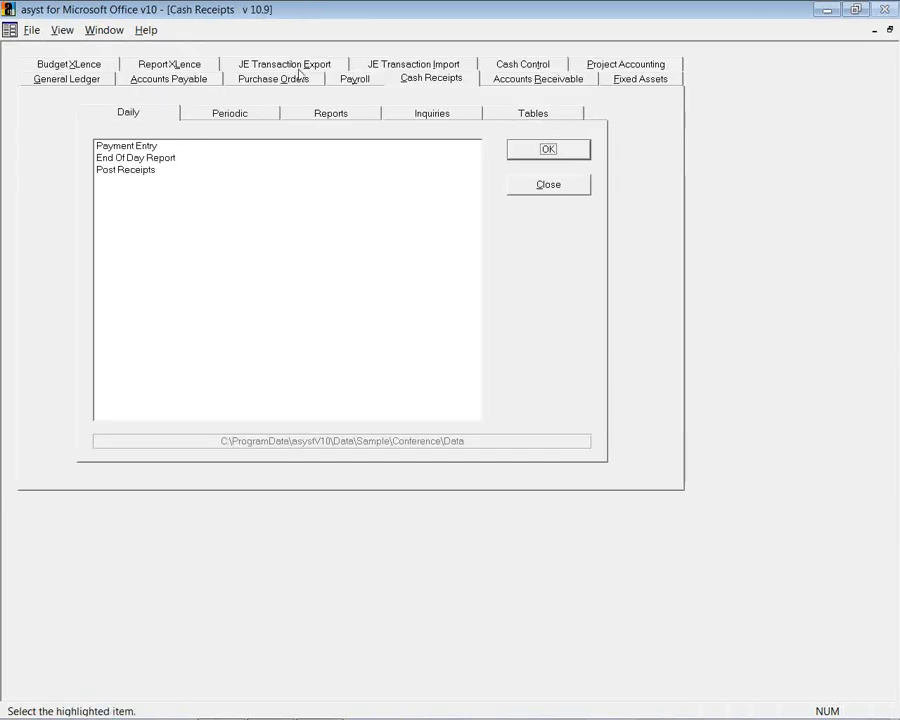
{"action": "left_click", "coordinate": [349, 86]}
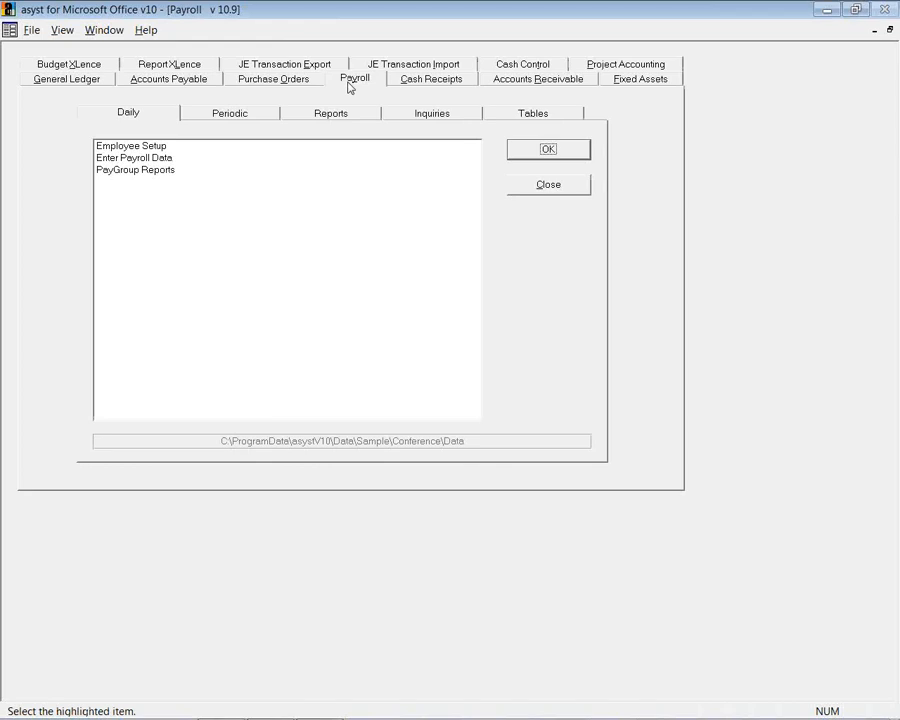
{"action": "left_click", "coordinate": [505, 86]}
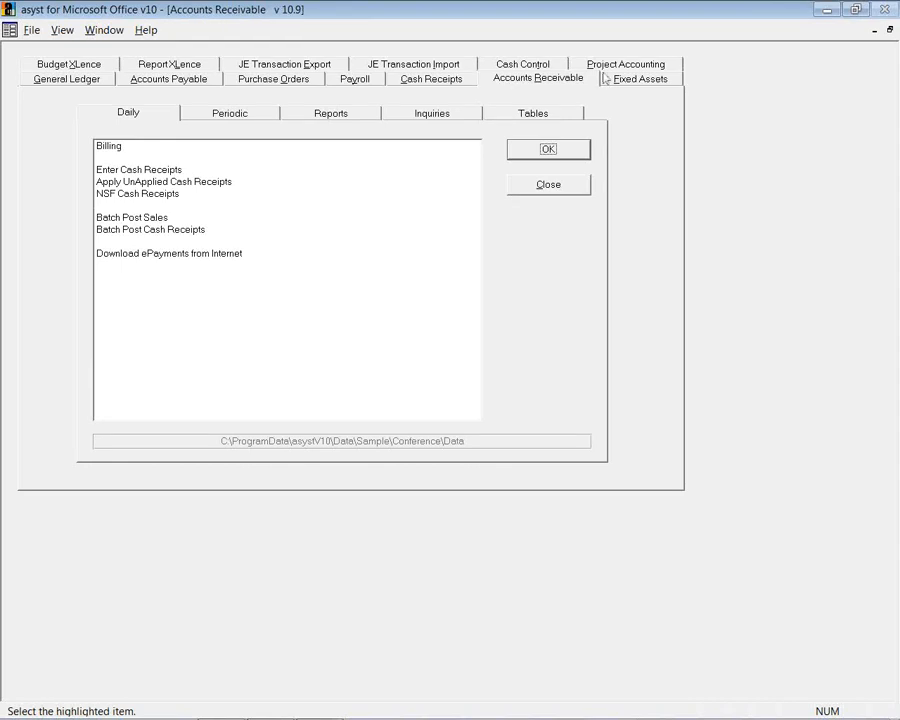
{"action": "left_click", "coordinate": [641, 82]}
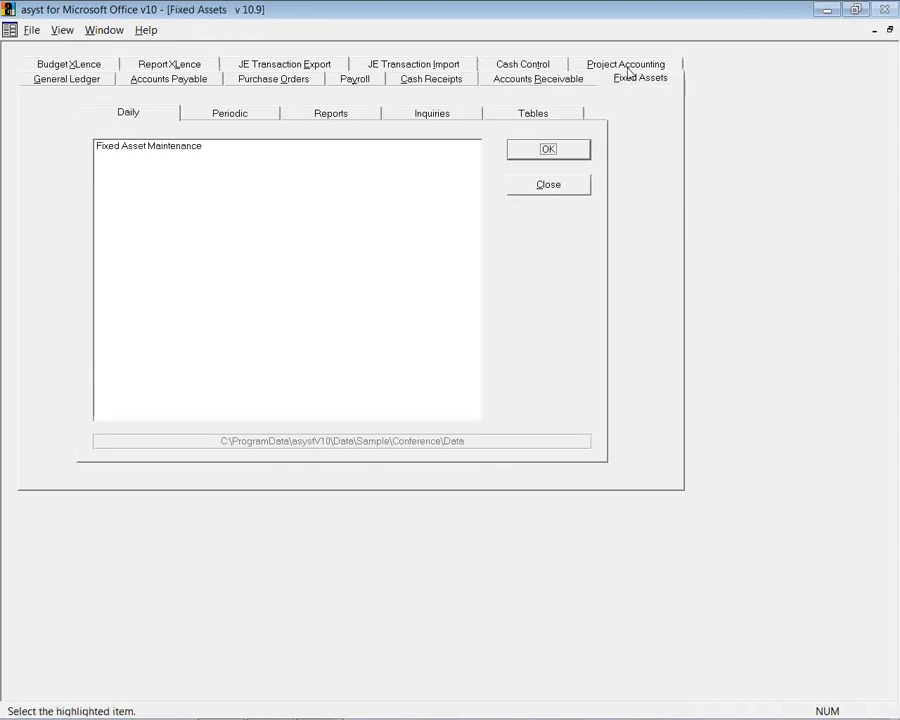
{"action": "left_click", "coordinate": [623, 67]}
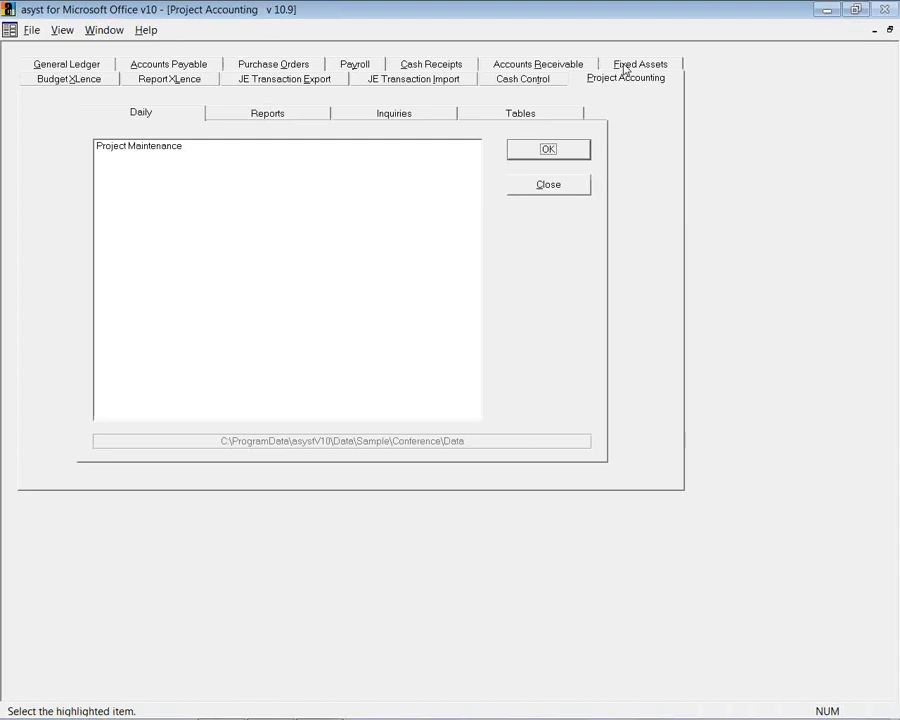
{"action": "left_click", "coordinate": [80, 64]}
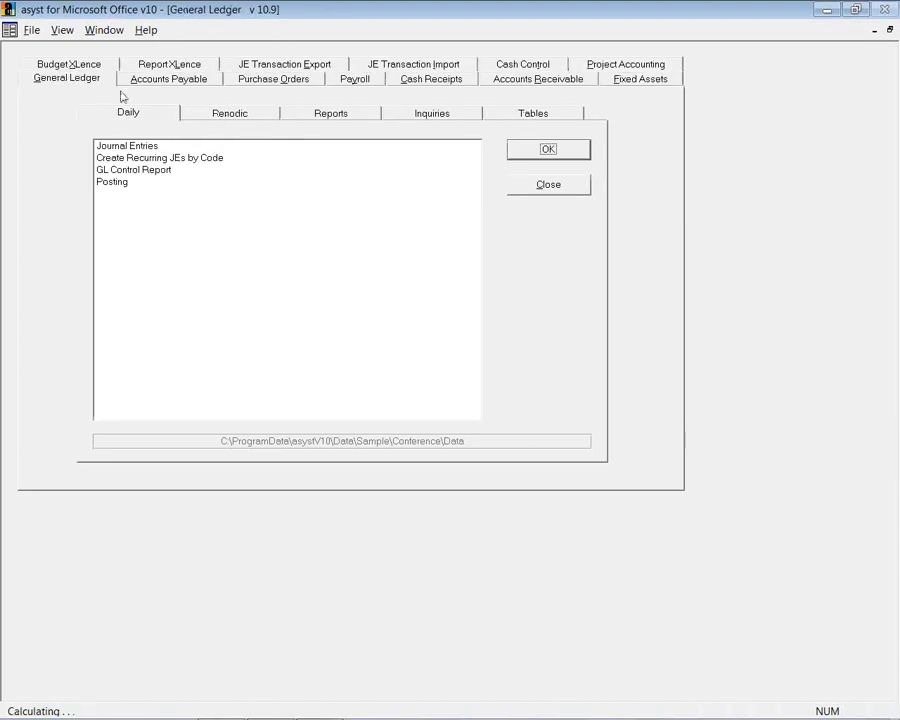